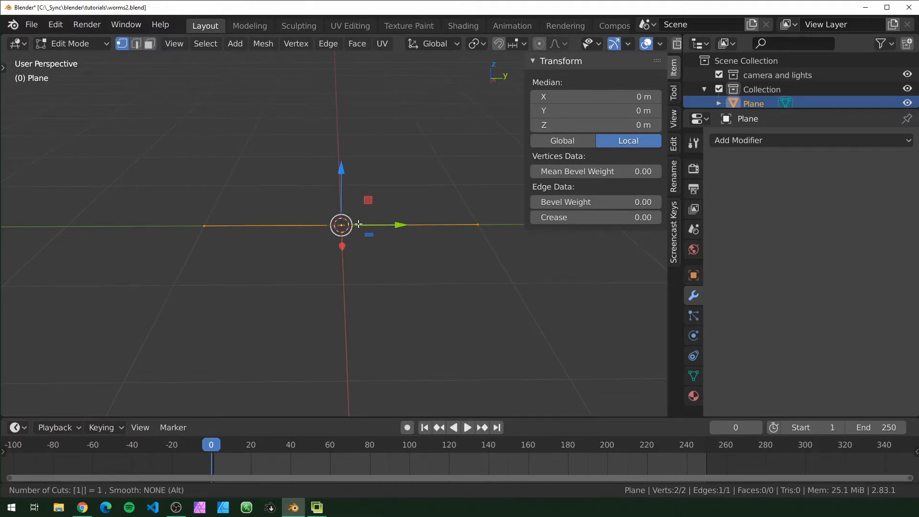
Subdivide the straight edge with 19 loop cuts and return to Object Mode
key("Return")
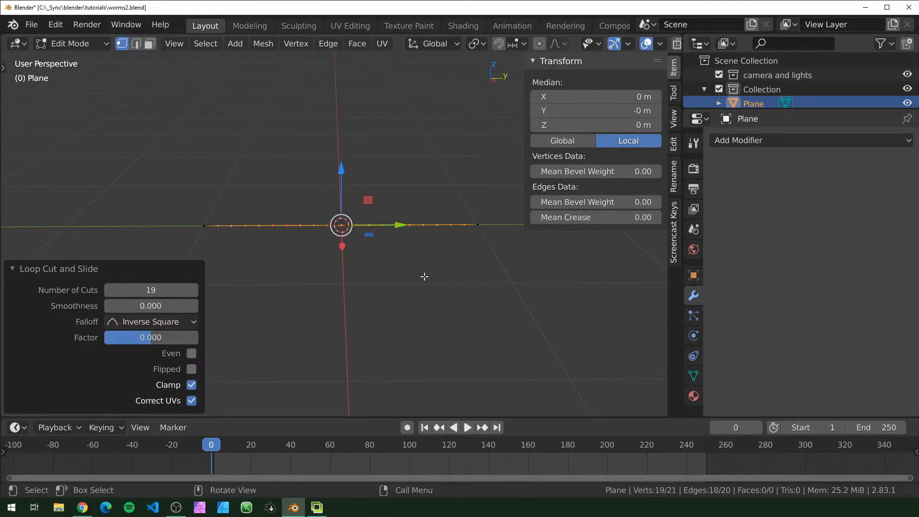
middle_click_drag(424, 276, 458, 283)
key("Tab")
Add a Skin modifier to the subdivided line object
middle_click_drag(390, 275, 624, 220)
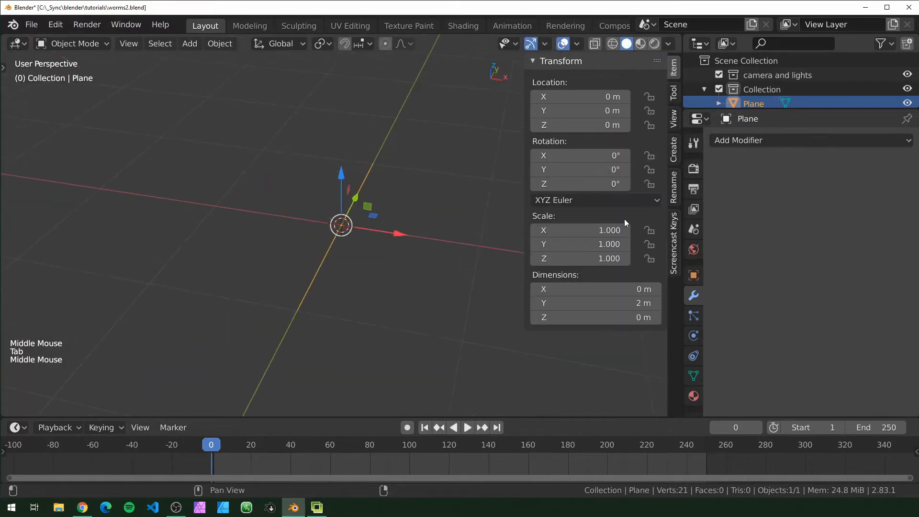
left_click(771, 140)
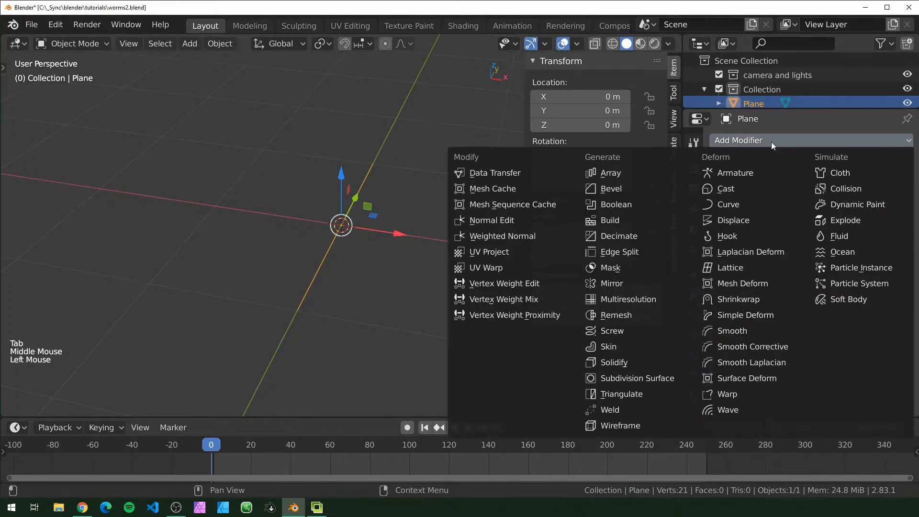
left_click(636, 345)
middle_click_drag(412, 289, 385, 286)
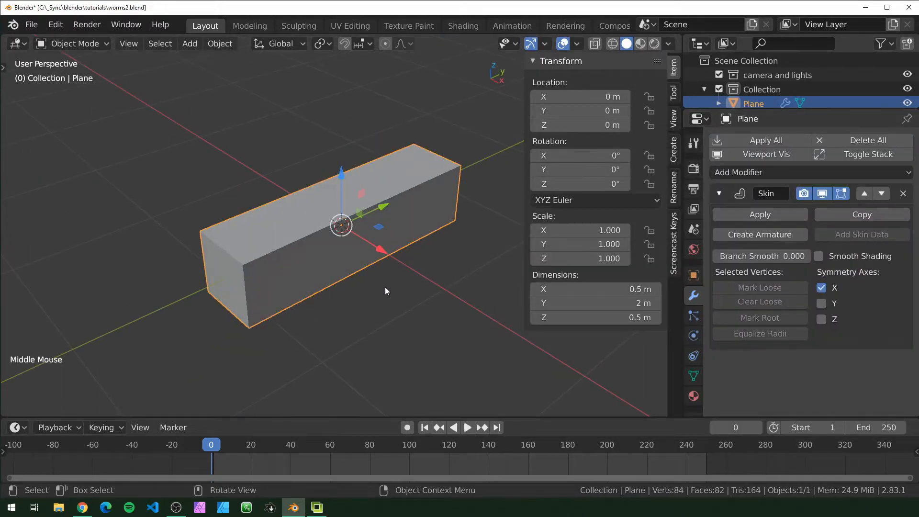
Shrink the skin radius of all vertices so the body is about 0.054 m thick, and leave Edit Mode
key("Tab")
key("a")
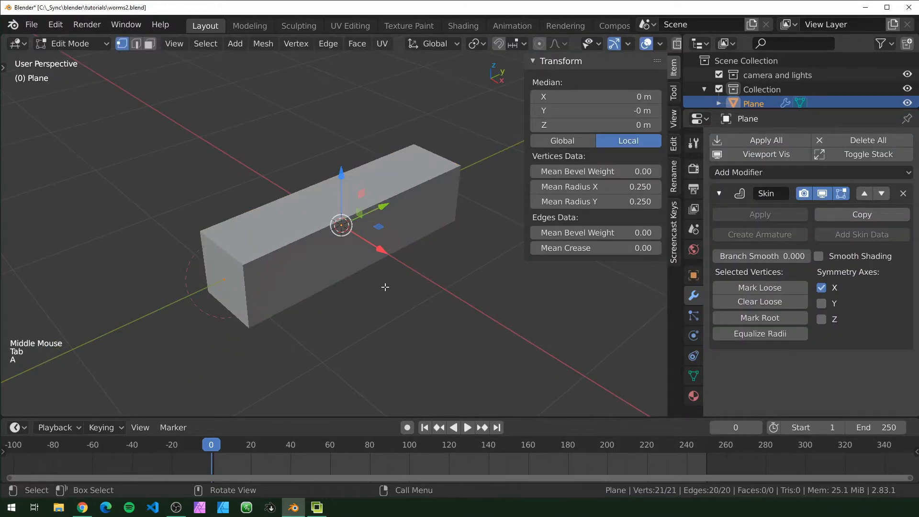
key("ctrl")
key("ctrl+a")
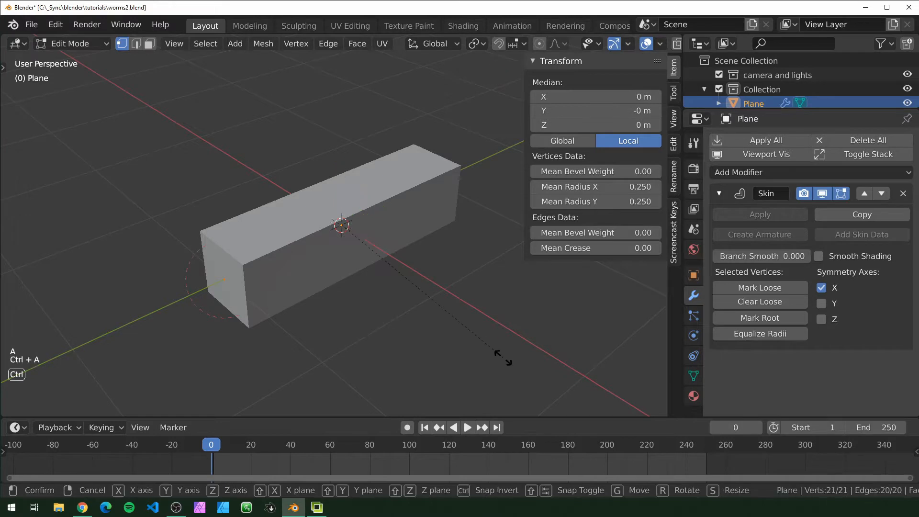
left_click(352, 239)
middle_click_drag(352, 238, 418, 285)
key("ctrl+a")
left_click(420, 285)
middle_click_drag(357, 230, 336, 217)
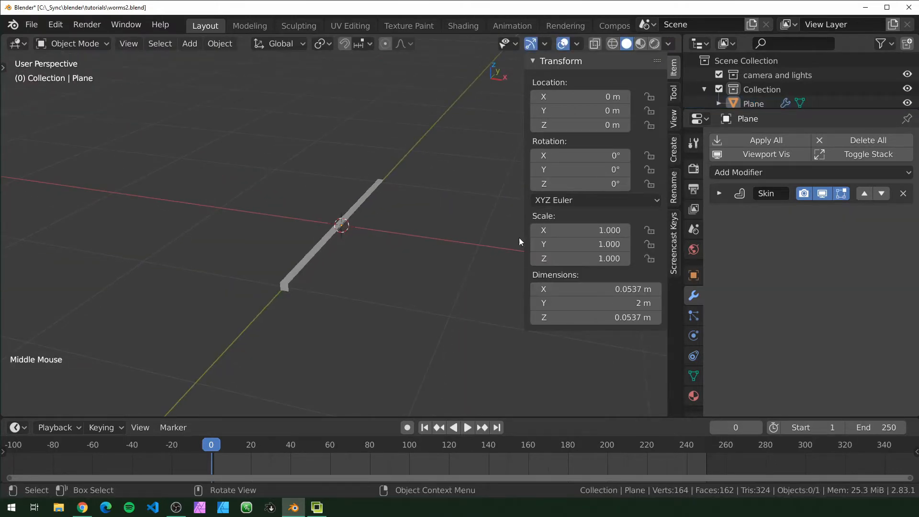
Add a Displace modifier to the skinned line and create a new texture for it named "worms"
left_click(730, 172)
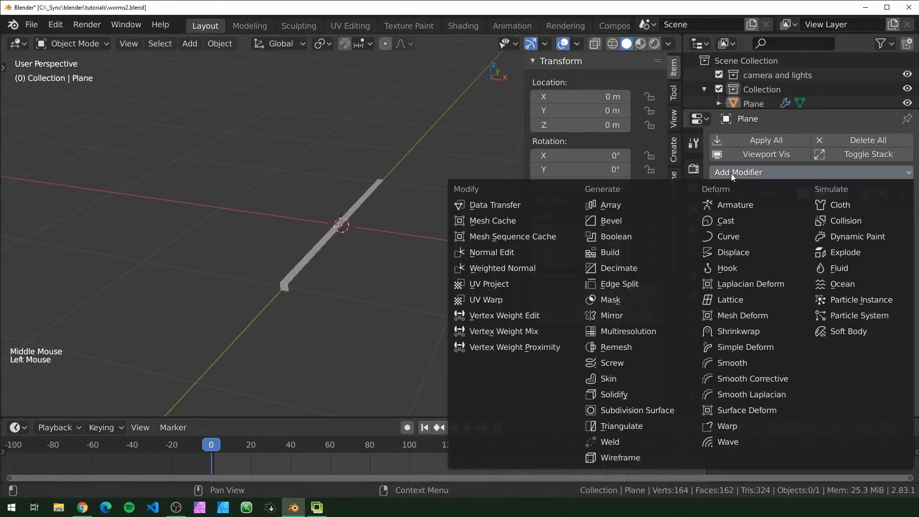
left_click(750, 249)
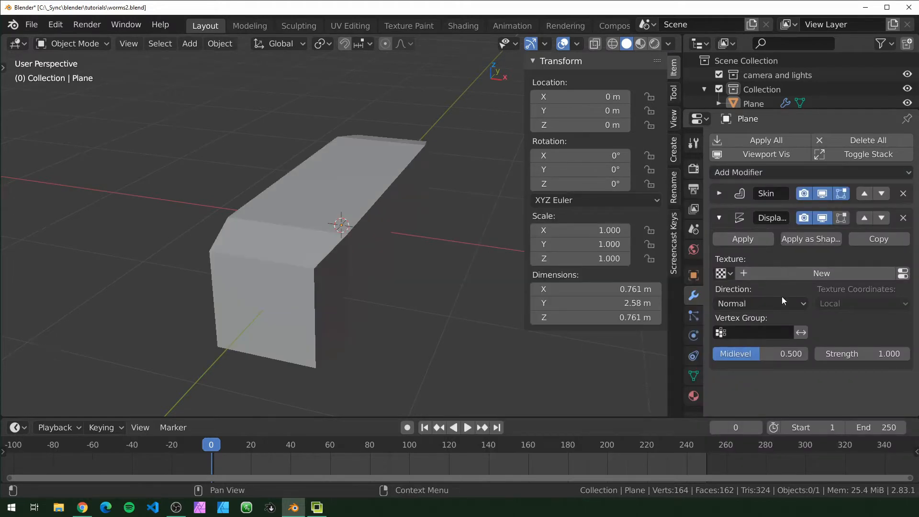
left_click(763, 273)
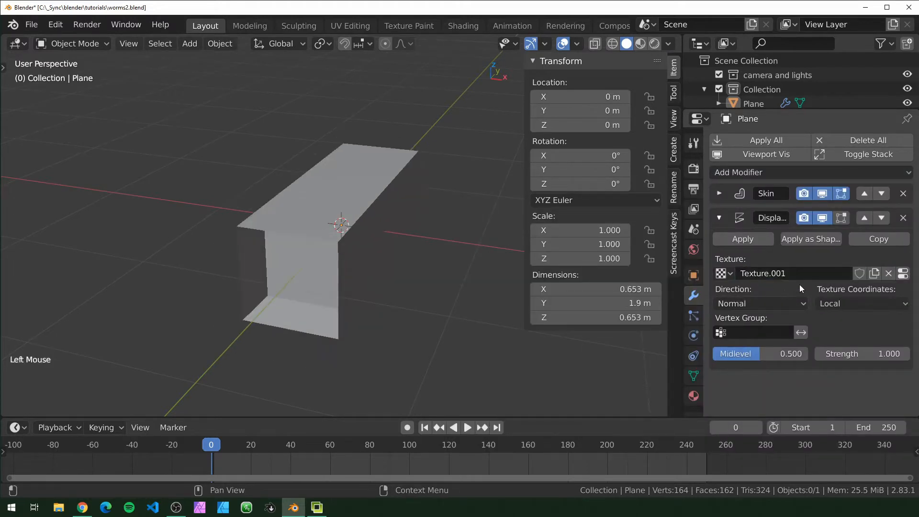
type("worms")
key("Return")
Set the Displace modifier's texture coordinates to Object and change the worms texture type to Clouds
left_click(861, 303)
left_click(842, 353)
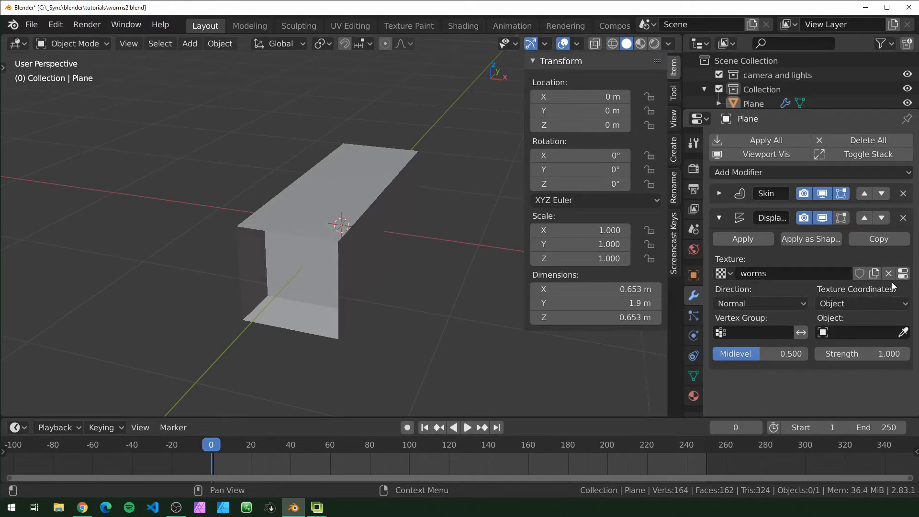
left_click(902, 274)
left_click(842, 182)
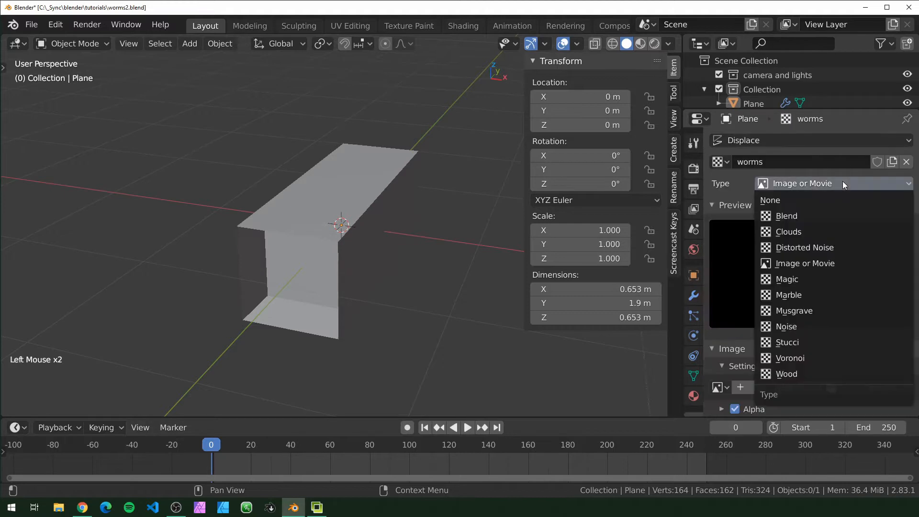
left_click(802, 231)
middle_click_drag(354, 251, 335, 304)
scroll(331, 245, "up", 2)
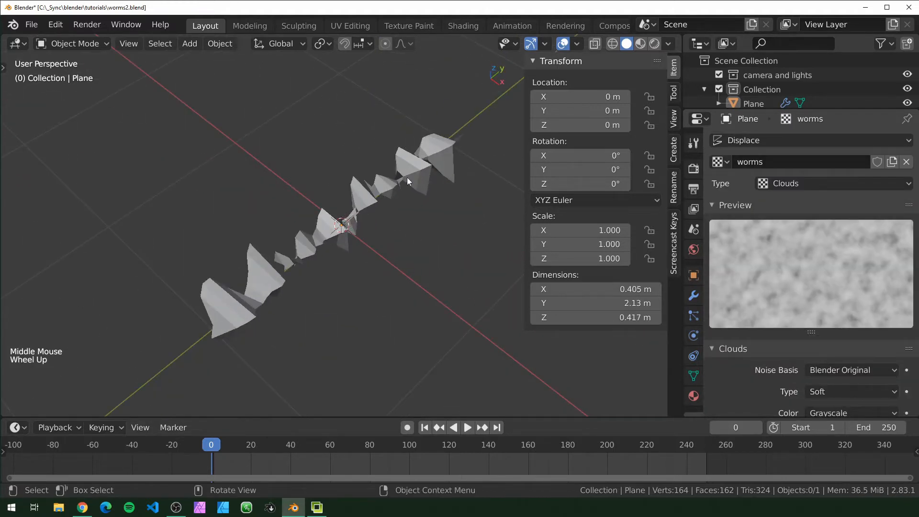
Move the Displace modifier above the Skin modifier and set its displacement direction to X
left_click(693, 295)
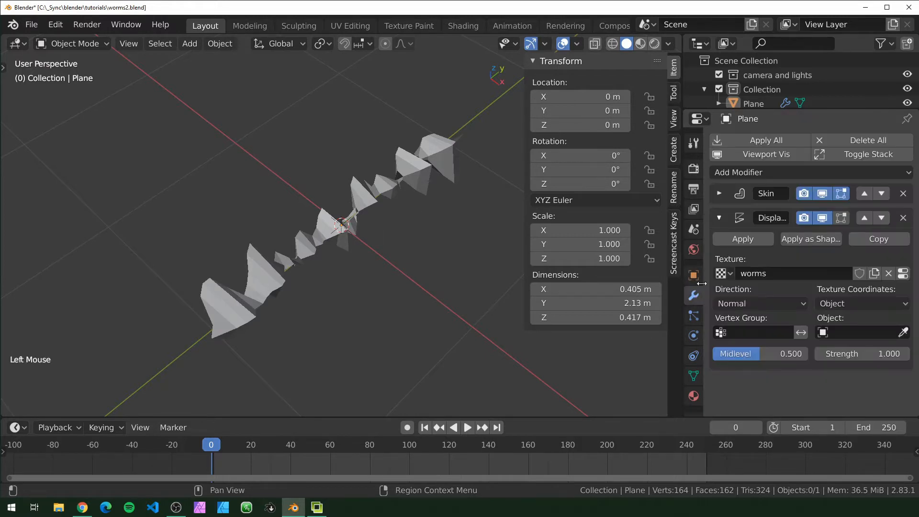
left_click(865, 218)
middle_click_drag(411, 225, 427, 227)
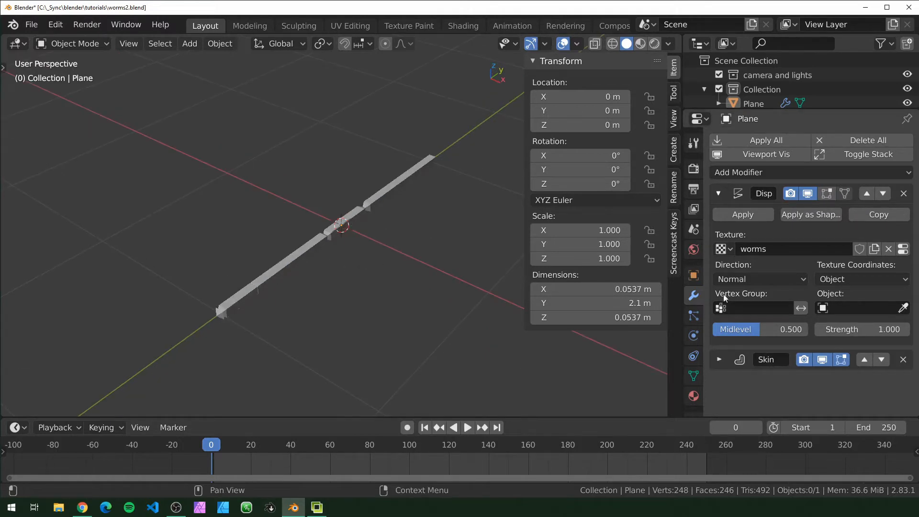
left_click(757, 279)
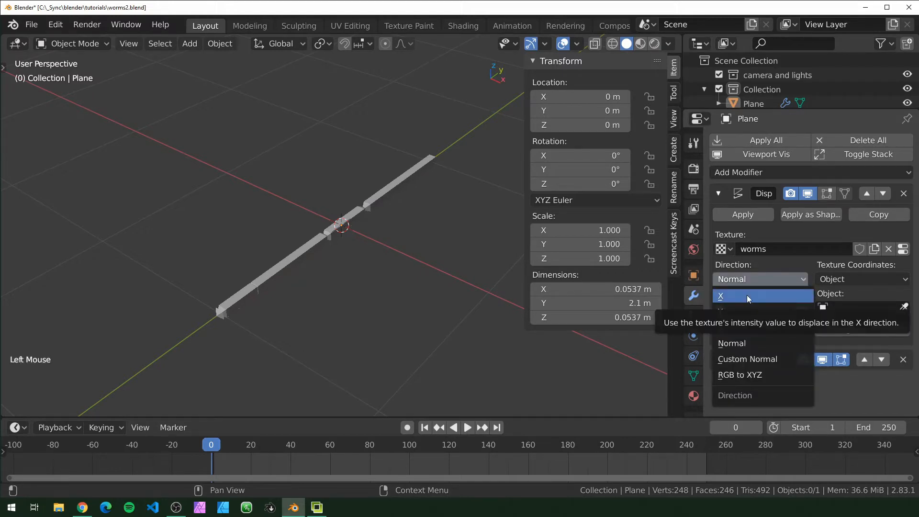
left_click(746, 295)
middle_click_drag(301, 277, 334, 384)
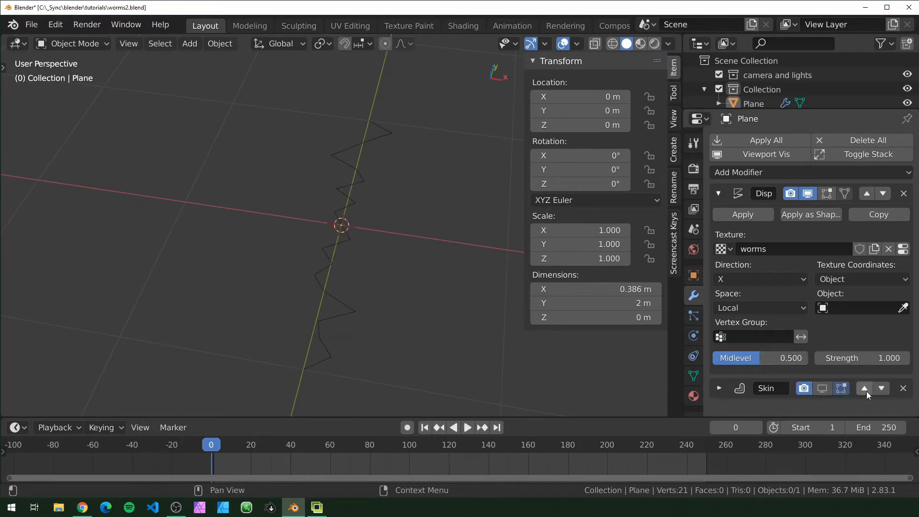
Compare the modifier order by moving Skin above Displace and back below it
left_click(865, 389)
left_click(823, 194)
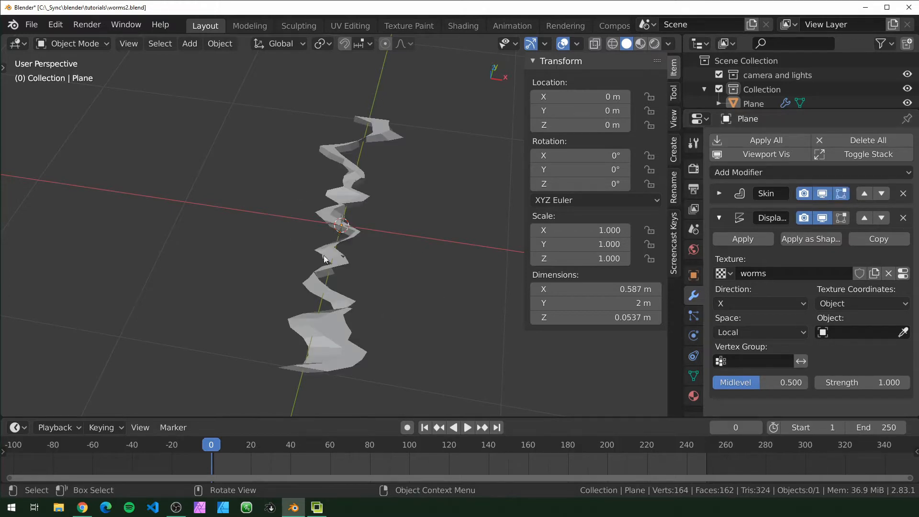
left_click(843, 219)
left_click(879, 194)
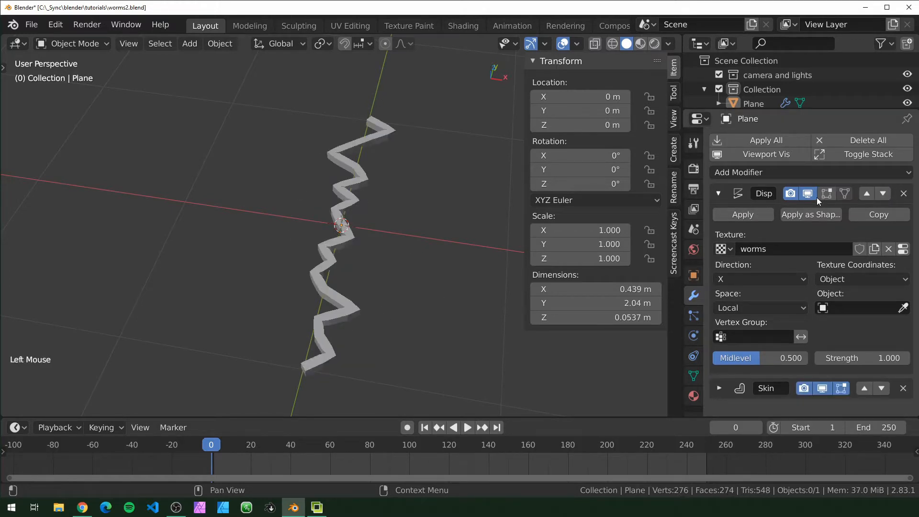
left_click(719, 191)
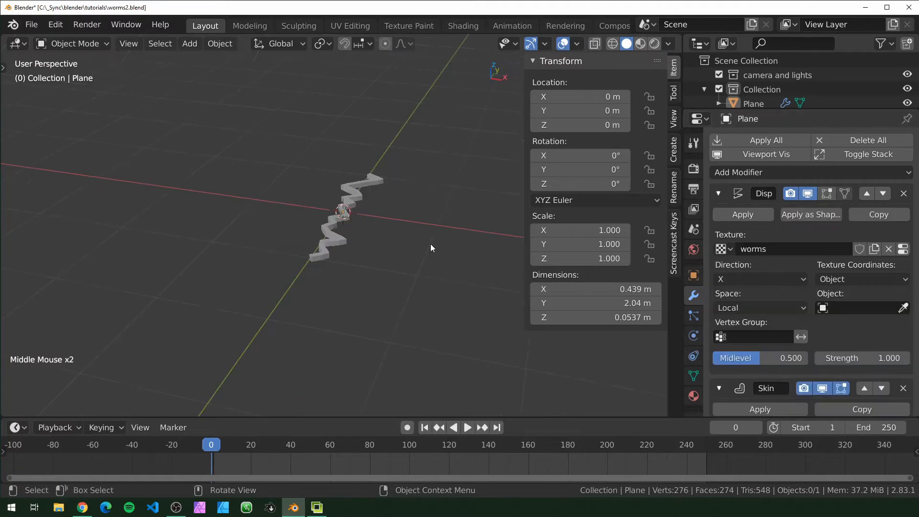
Add a Plain Axes empty at the origin and assign it as the Displace modifier's texture coordinate object
key("shift+a")
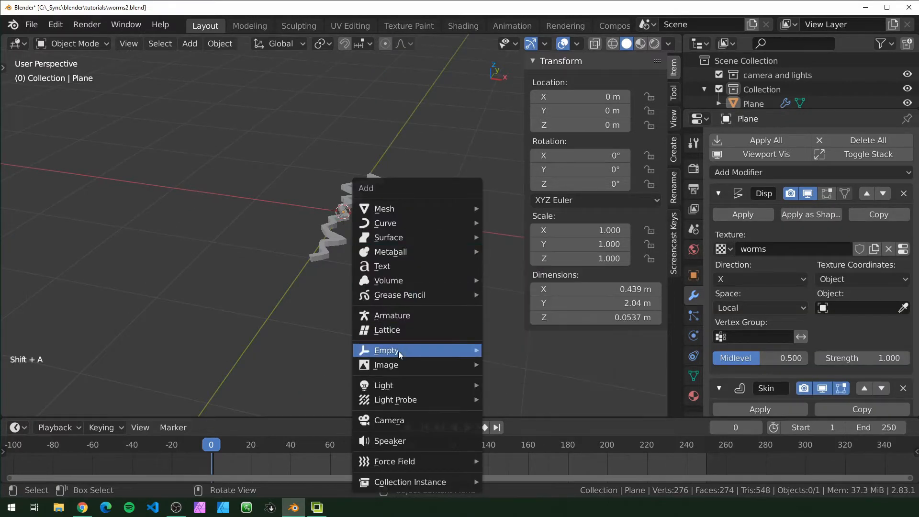
mouse_move(398, 351)
left_click(519, 353)
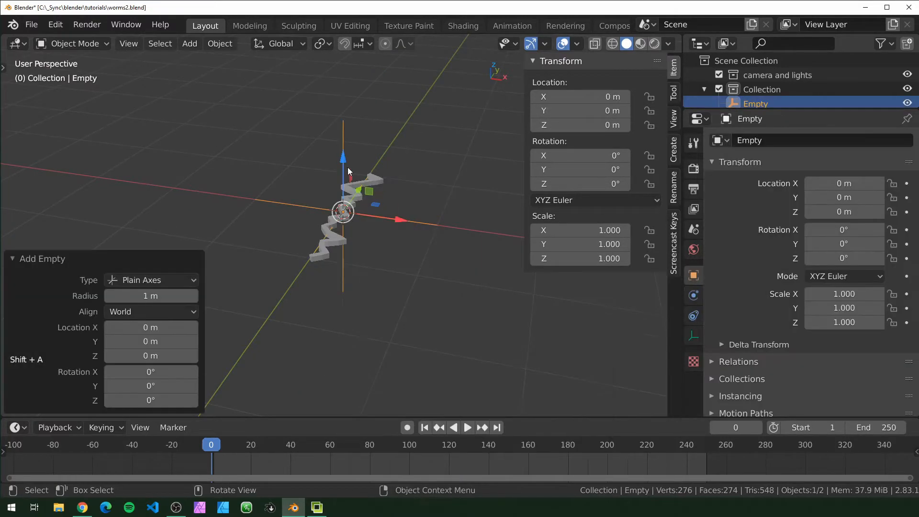
left_click(333, 241)
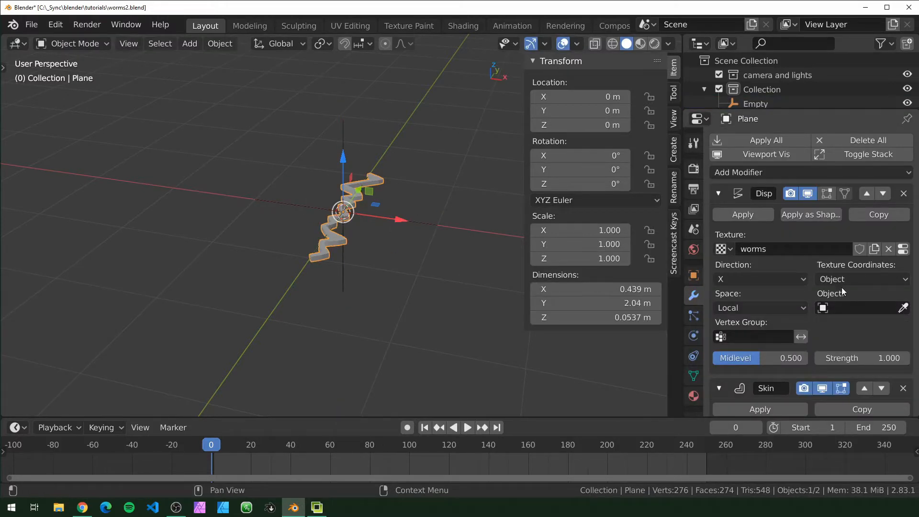
left_click(841, 308)
left_click(801, 327)
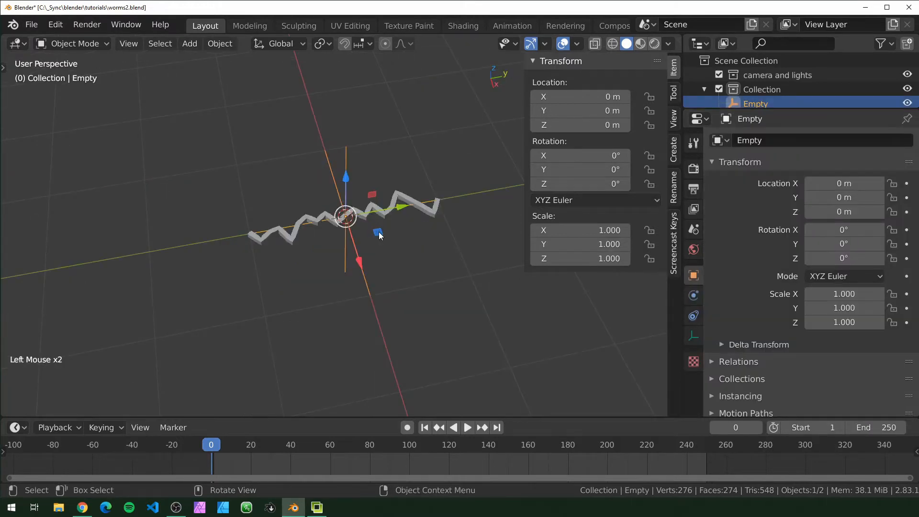
Try moving the empty and the worm object to check how the displacement reacts
left_click_drag(379, 236, 431, 228)
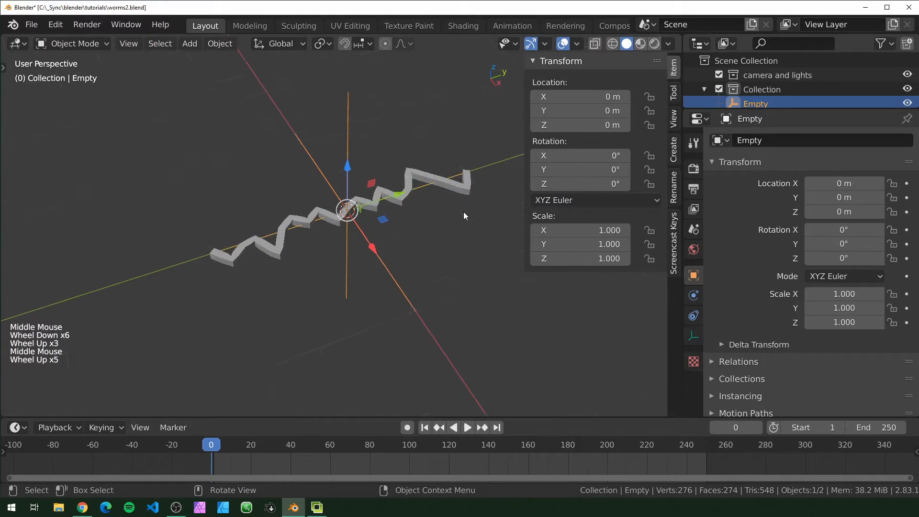
middle_click_drag(463, 211, 387, 237, "shift")
left_click(392, 217)
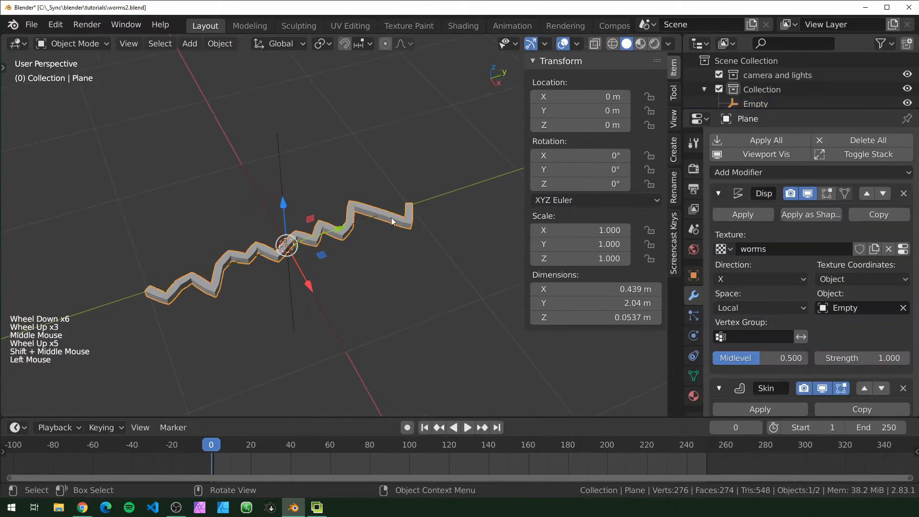
left_click_drag(335, 228, 299, 263)
right_click(300, 262)
middle_click_drag(300, 262, 421, 263)
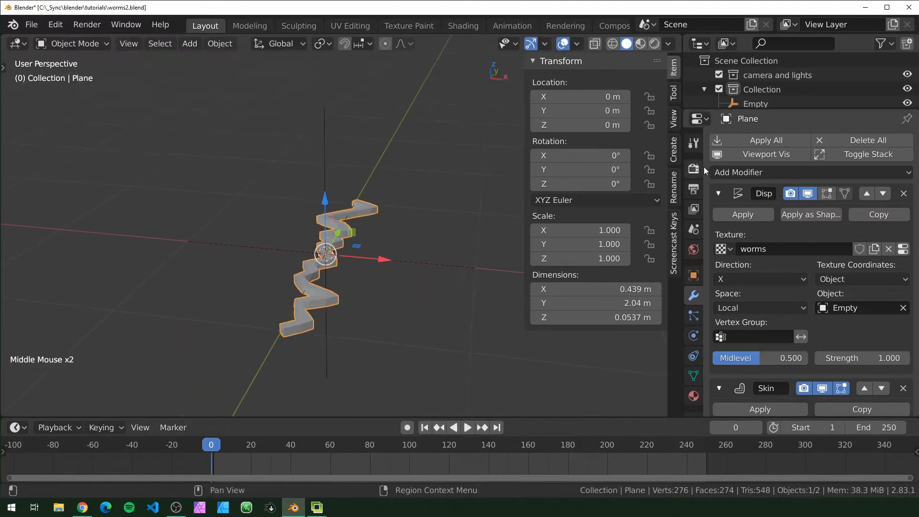
Set the size of the worms Clouds texture to 1.00
left_click(906, 250)
scroll(854, 300, "down", 5)
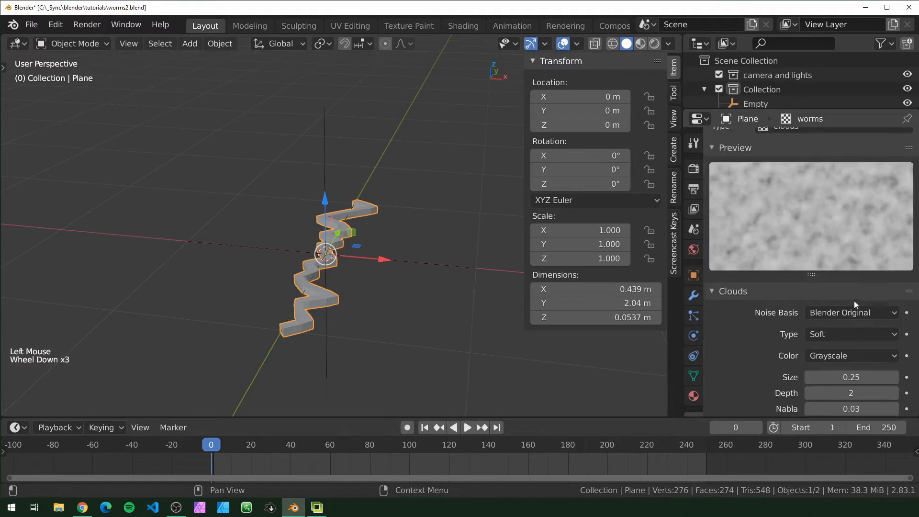
left_click(850, 338)
left_click_drag(849, 338, 894, 338)
double_click(851, 338)
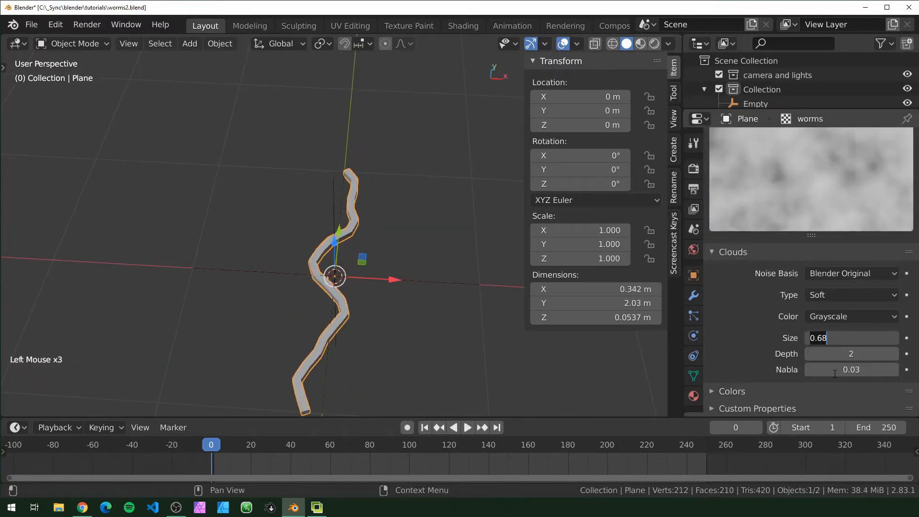
type("1")
key("Return")
Try sliding the worm along the Y axis to preview its wriggling through the smoother texture
middle_click_drag(400, 315, 322, 302)
scroll(289, 297, "down", 3)
left_click(359, 217)
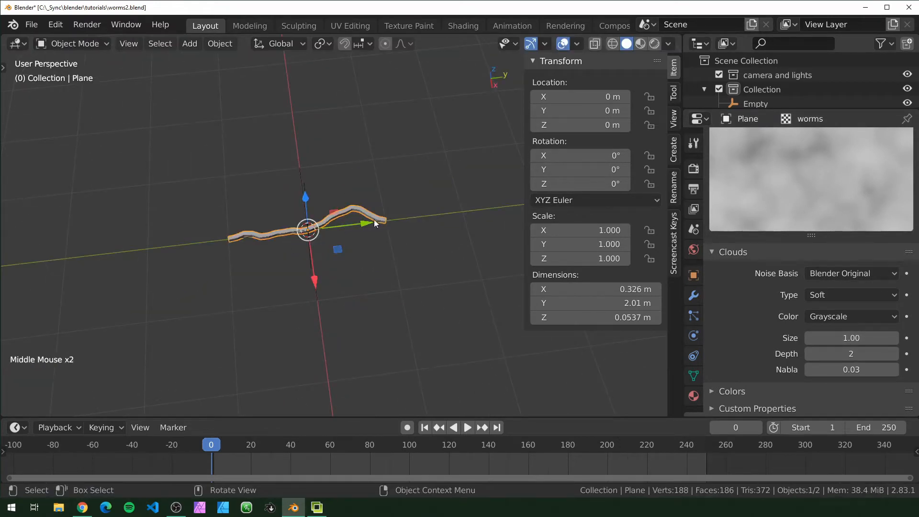
left_click_drag(374, 219, 481, 225)
key("Escape")
middle_click_drag(303, 272, 331, 262)
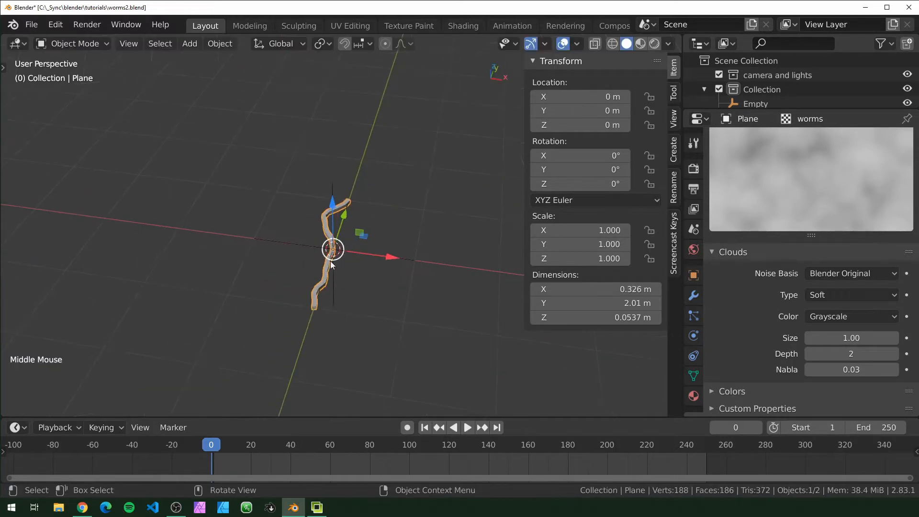
Raise the empty about 2.12 m along the Z axis above the worm
left_click(337, 196)
scroll(349, 220, "down", 4)
scroll(360, 240, "up", 3)
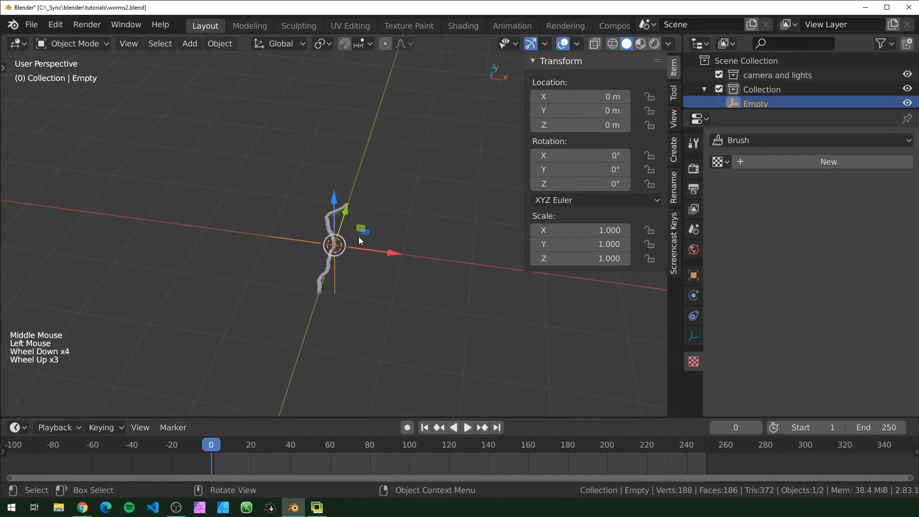
left_click_drag(333, 197, 332, 72)
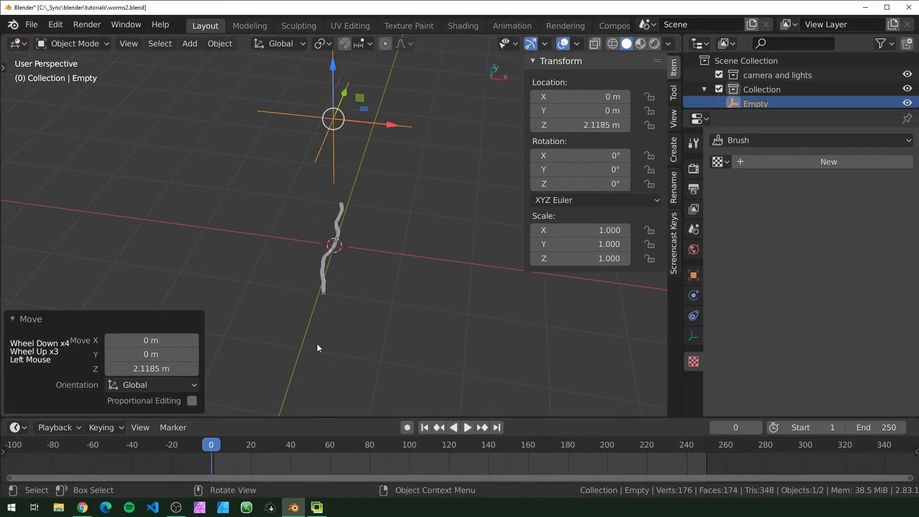
Add a Bezier circle with a 1 m radius at the origin around the worm
middle_click_drag(408, 174, 422, 267)
key("shift+a")
mouse_move(422, 267)
mouse_move(391, 136)
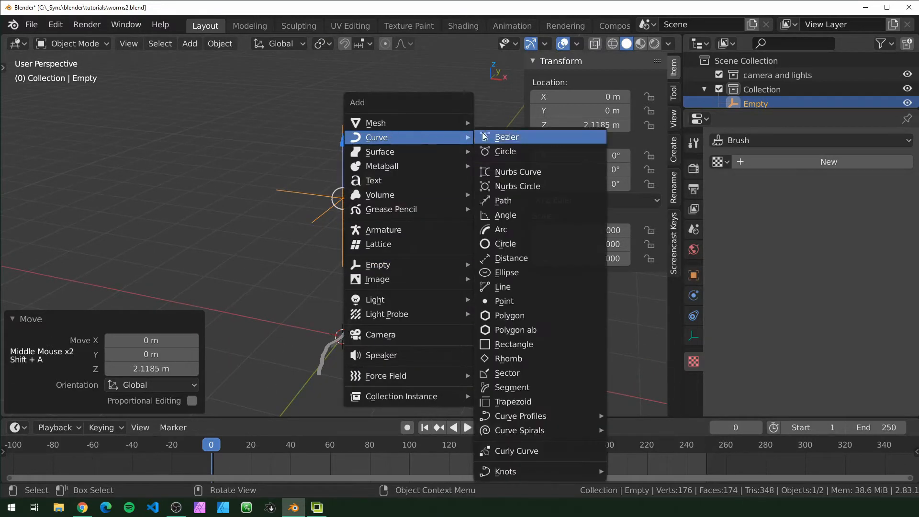
left_click(517, 151)
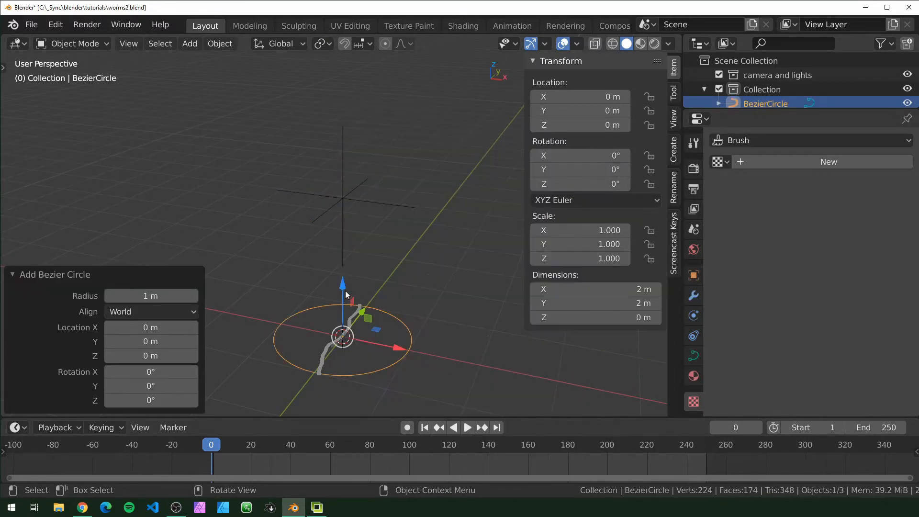
Raise the Bezier circle along Z above the empty, and give the empty a Follow Path constraint targeting BezierCircle
left_click_drag(346, 291, 380, 210)
left_click(385, 201)
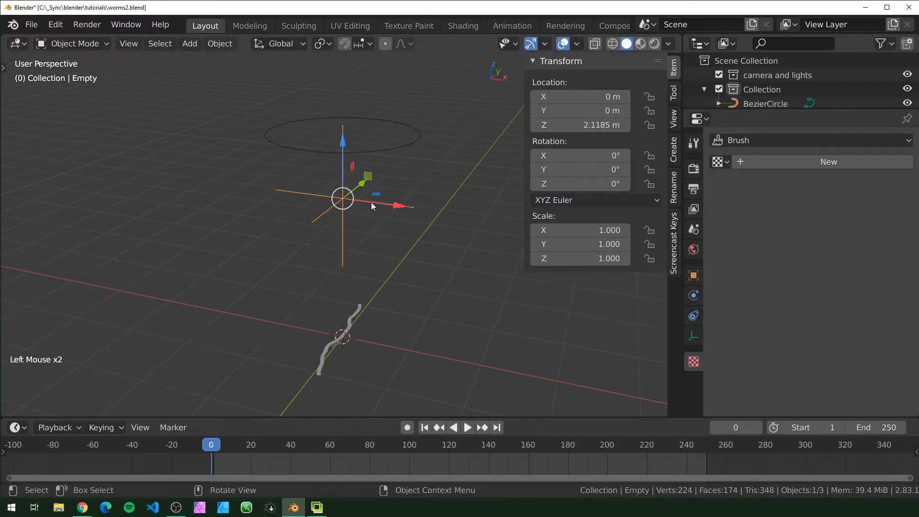
left_click(699, 316)
left_click(808, 142)
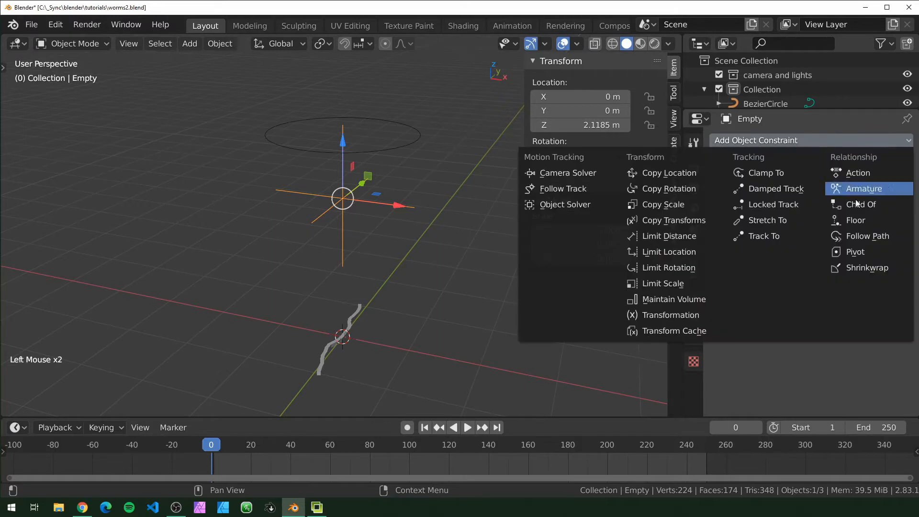
left_click(860, 236)
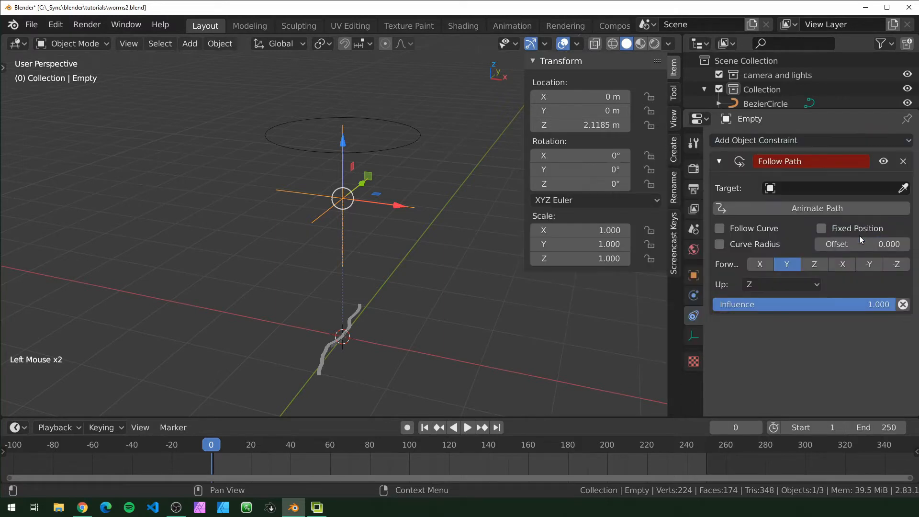
left_click(805, 189)
left_click(792, 209)
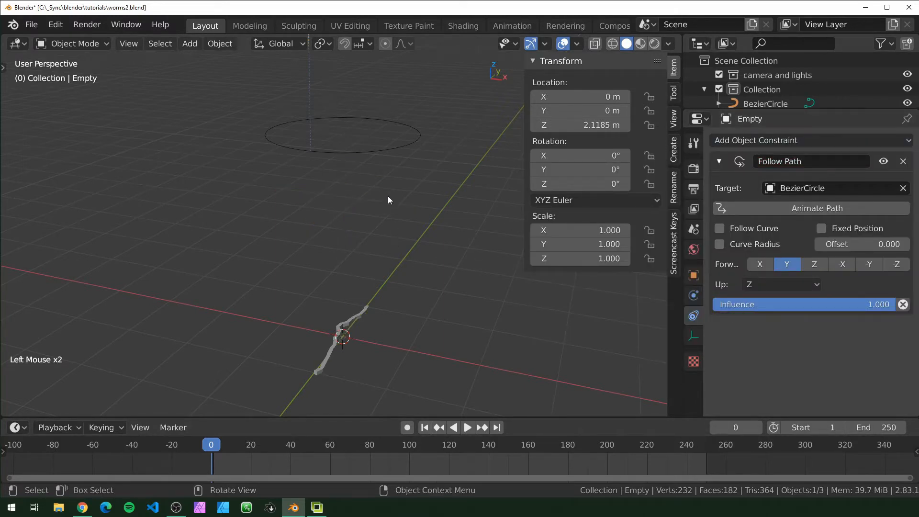
Clear the empty's location so it sits directly on the Bezier circle
scroll(403, 228, "down", 5)
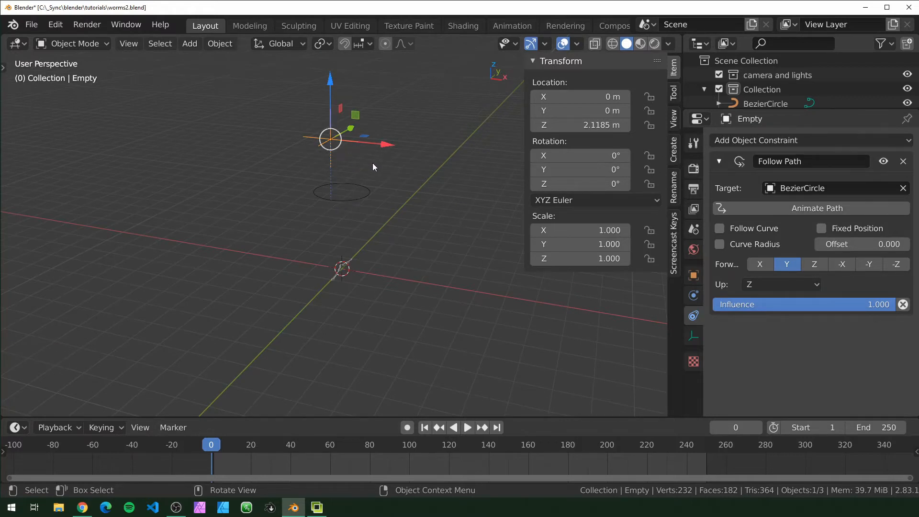
key("alt")
key("alt+g")
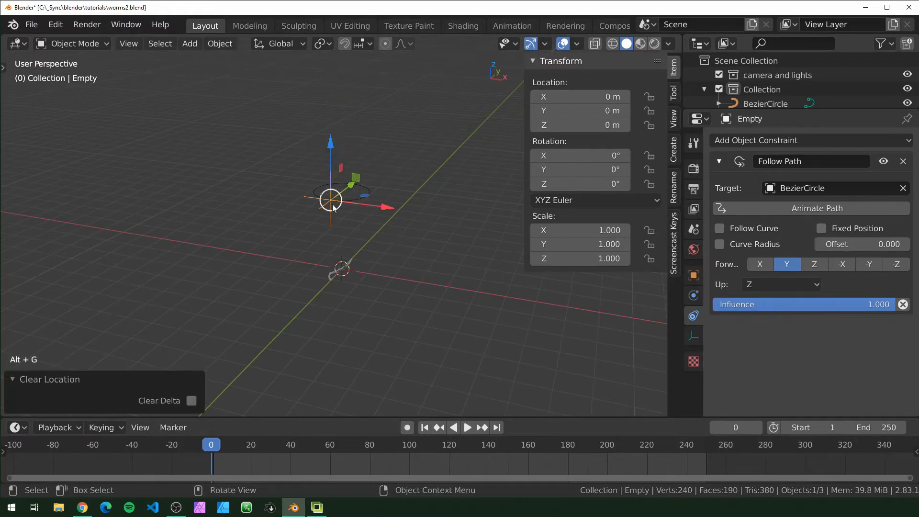
Keyframe the empty's Follow Path offset of 0 at frame 0
scroll(380, 214, "up", 2)
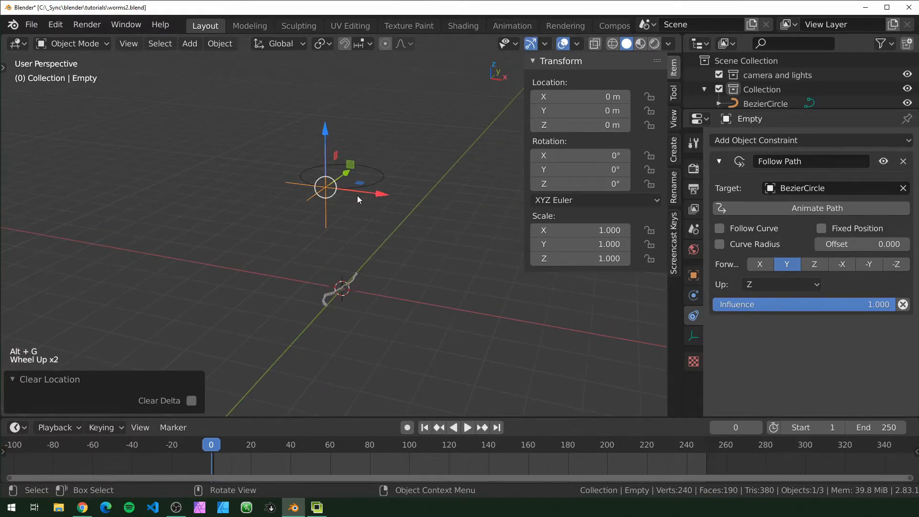
scroll(357, 195, "up", 1)
middle_click_drag(357, 195, 381, 238, "shift")
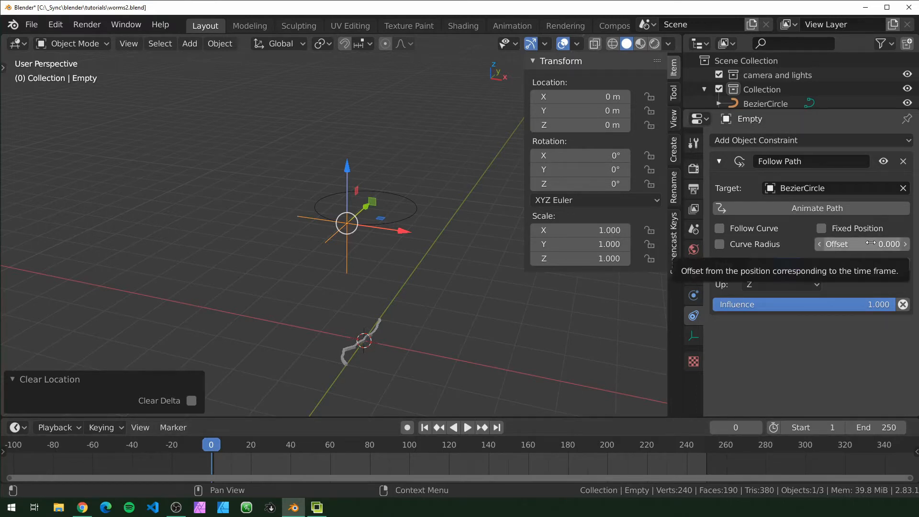
key("i")
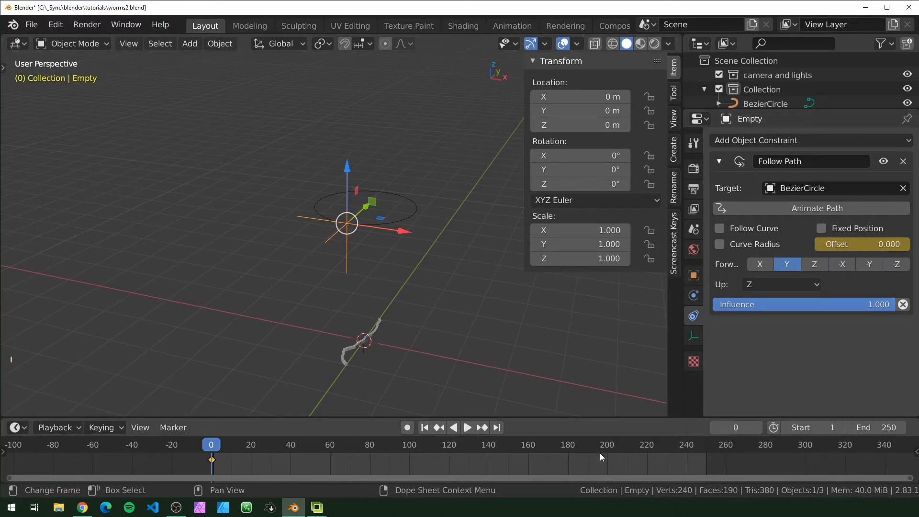
Set the empty's Follow Path offset to 100 at frame 250 and keyframe it
key("shift+Right")
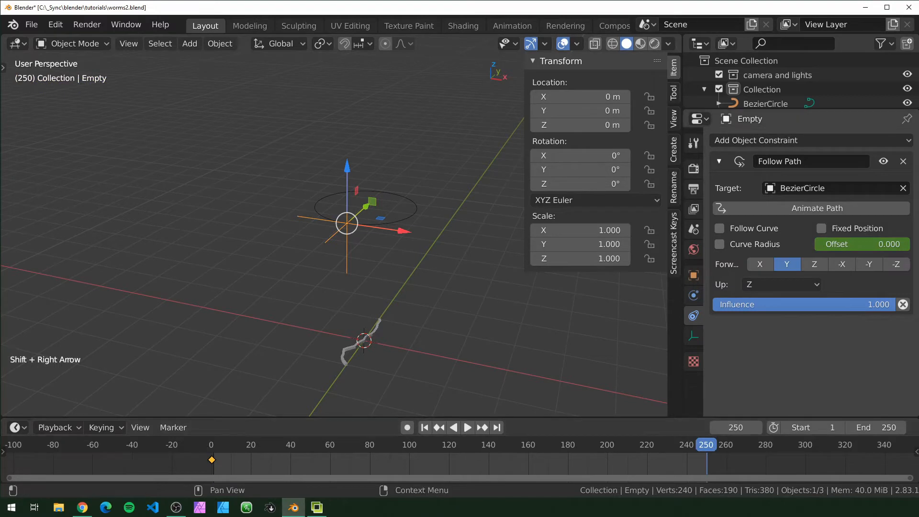
left_click(846, 246)
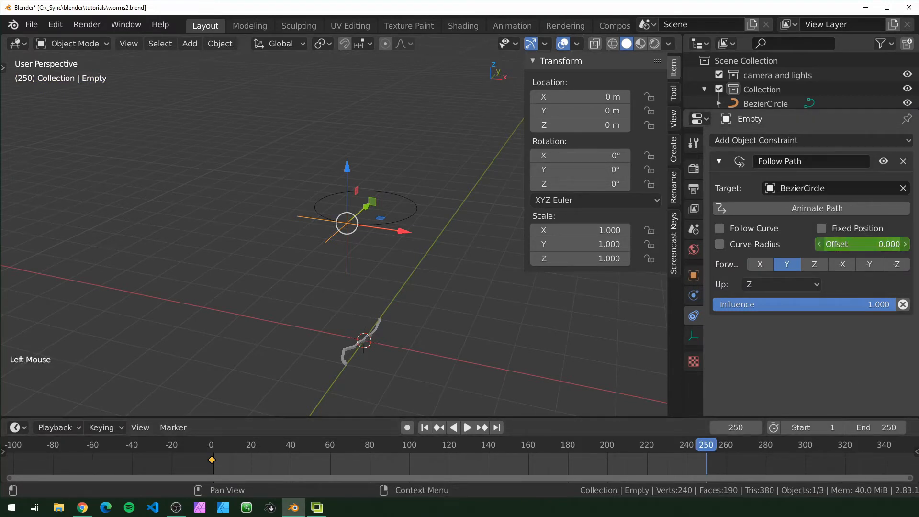
type("100")
key("Return")
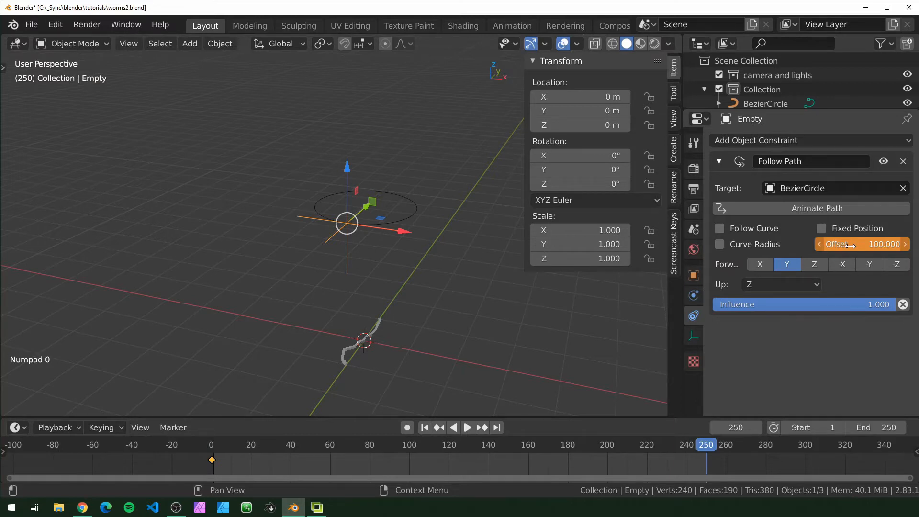
key("i")
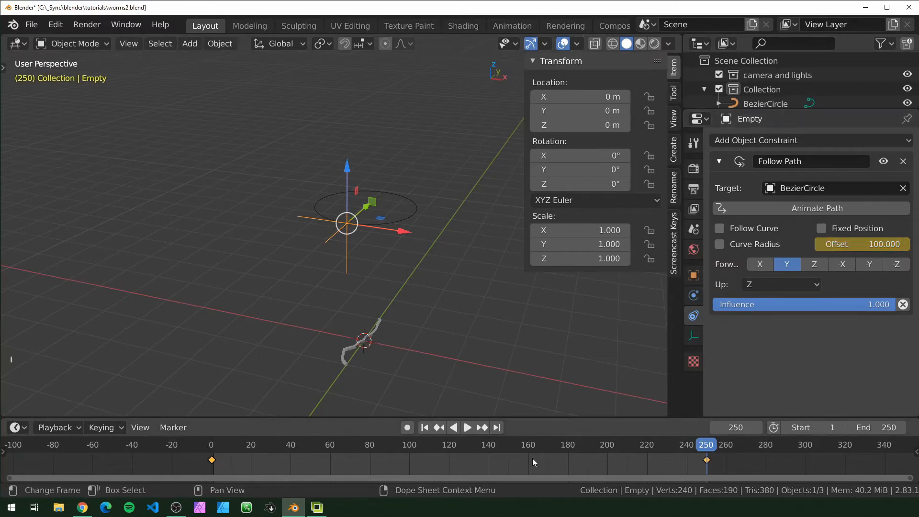
Set the offset keyframes to Linear interpolation and play back the wriggling animation
key("t")
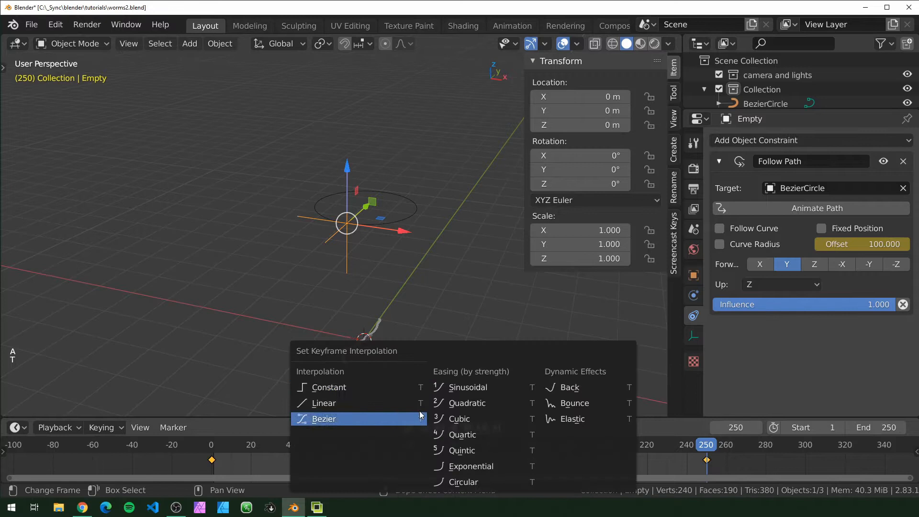
left_click(368, 404)
key("space")
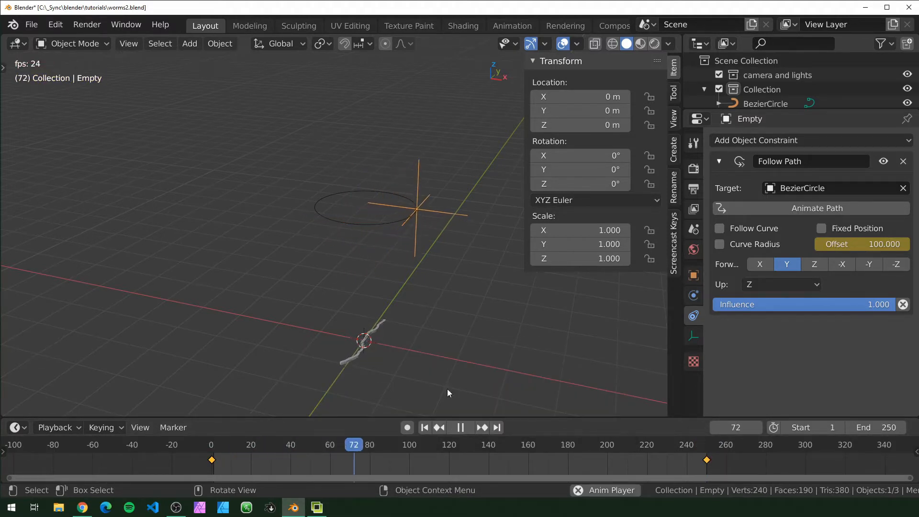
left_click(667, 431)
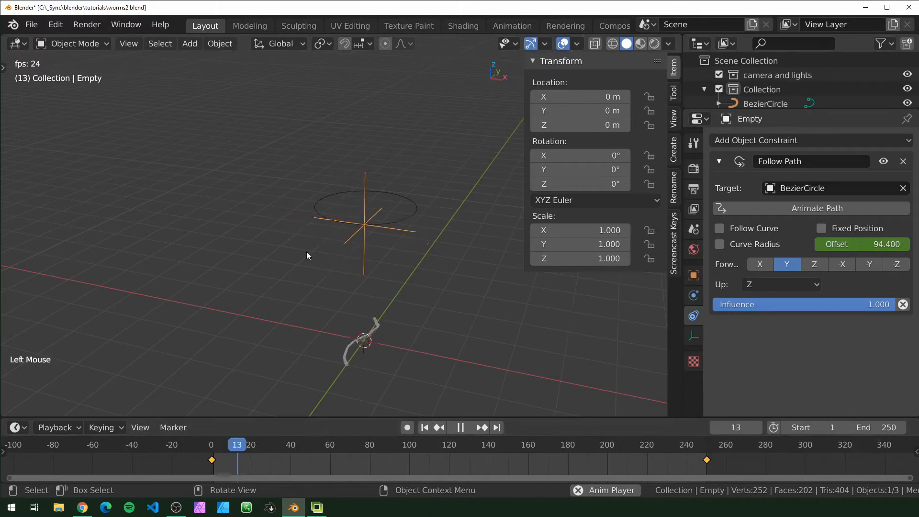
scroll(446, 347, "up", 1)
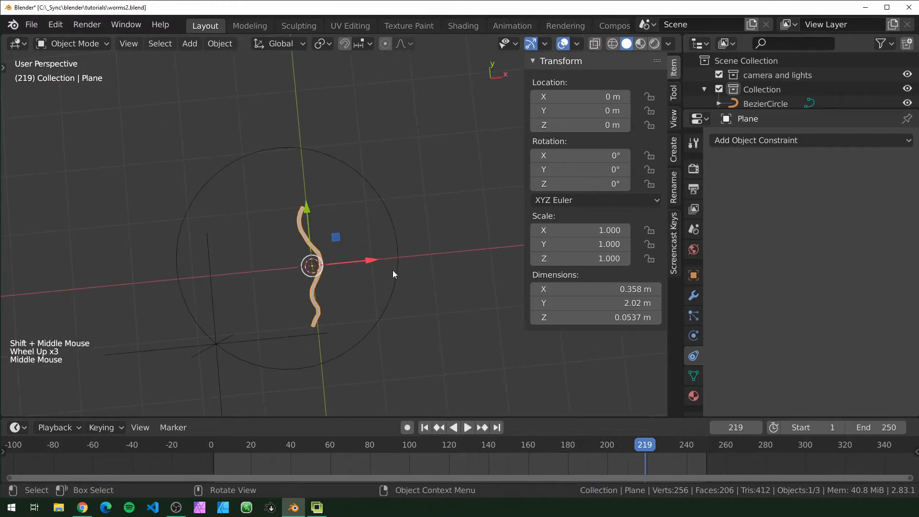
Select the worm and collapse its Displace and Skin modifiers
scroll(392, 274, "down", 1)
middle_click_drag(393, 274, 380, 249)
left_click(349, 317)
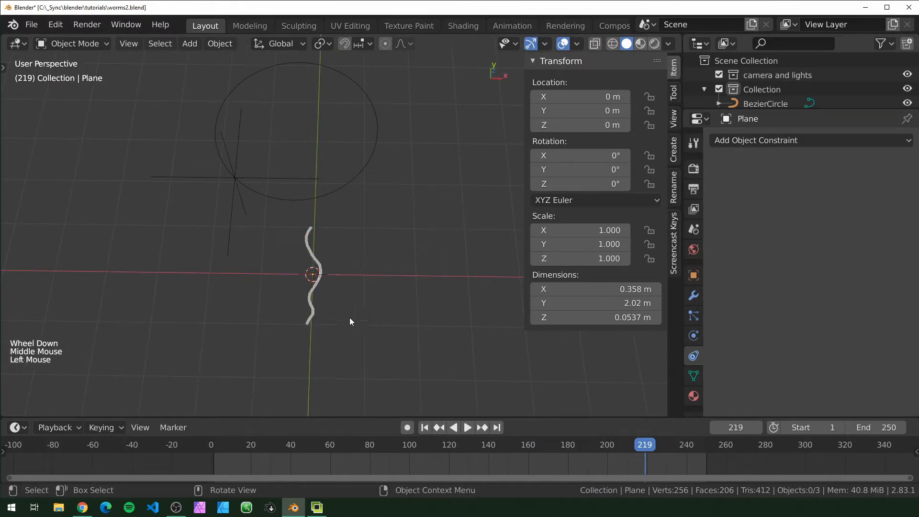
left_click(311, 294)
middle_click_drag(313, 294, 402, 306)
left_click(694, 295)
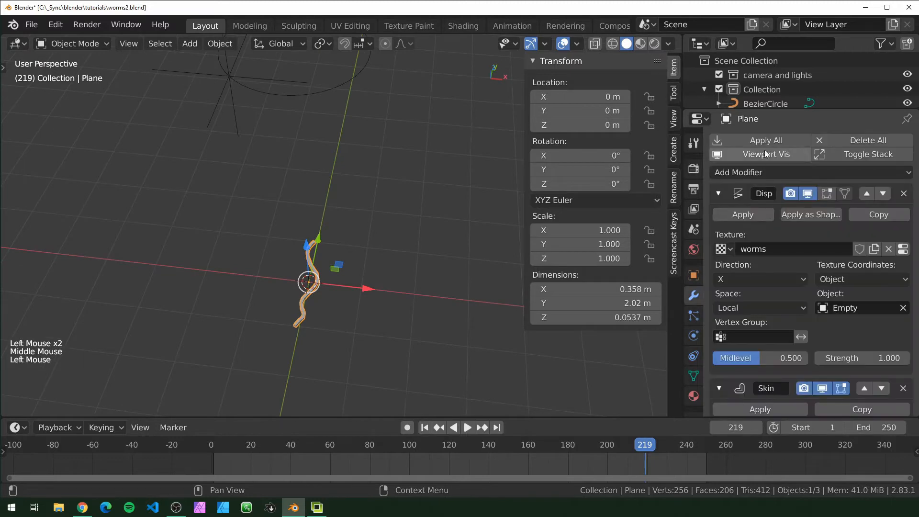
left_click(718, 194)
left_click(716, 218)
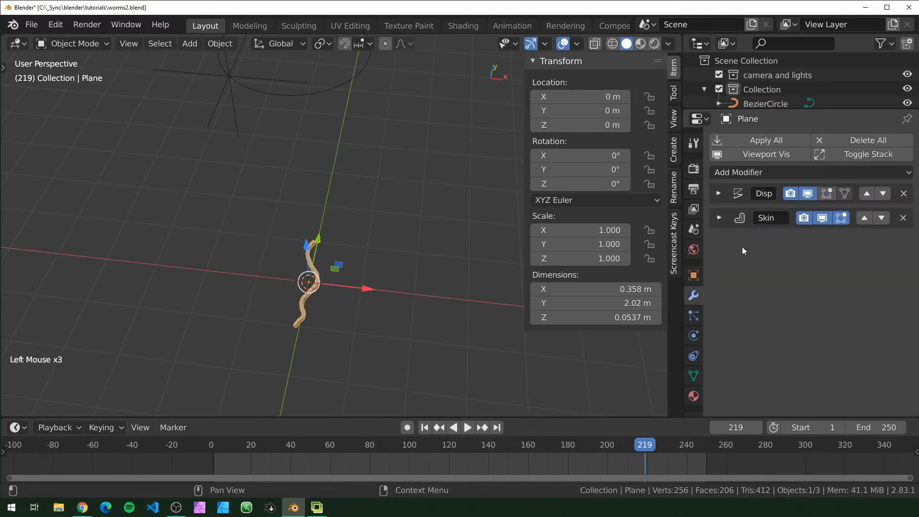
Add an Array modifier to the worm and move it above the Displace and Skin modifiers
left_click(769, 170)
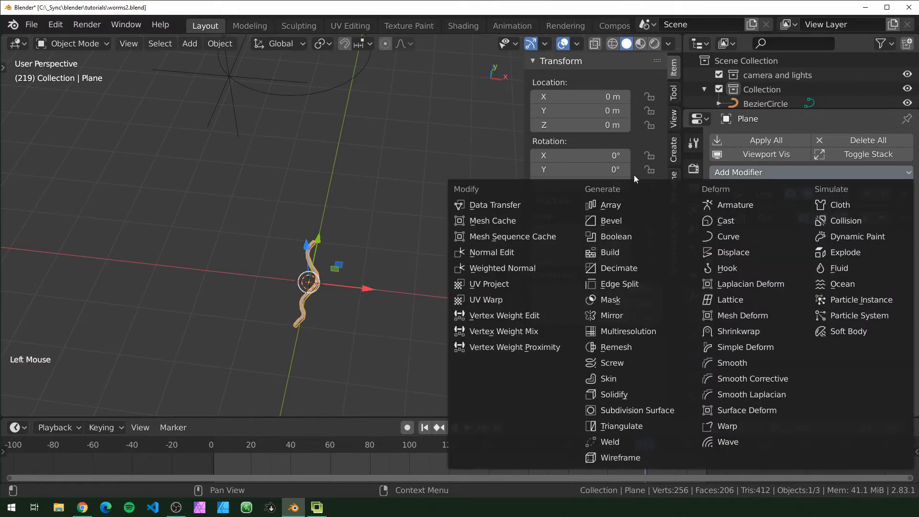
left_click(621, 203)
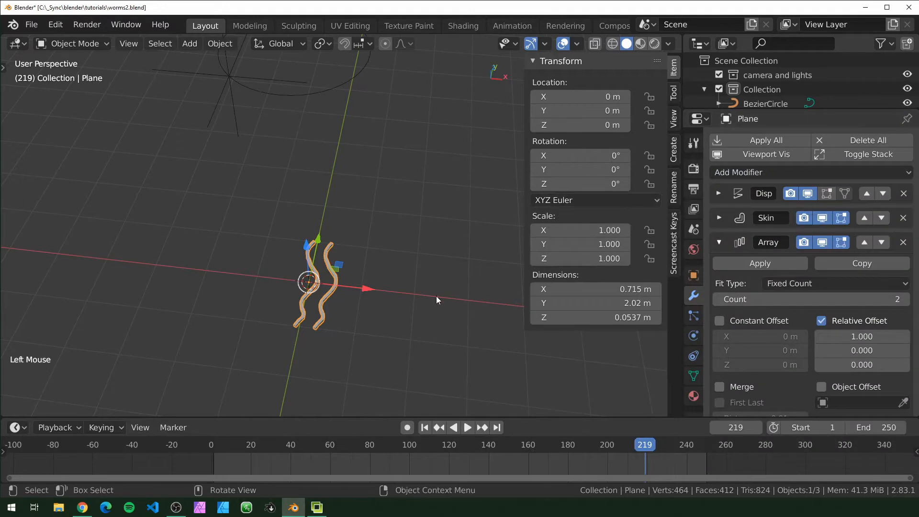
middle_click_drag(435, 295, 369, 271, "shift")
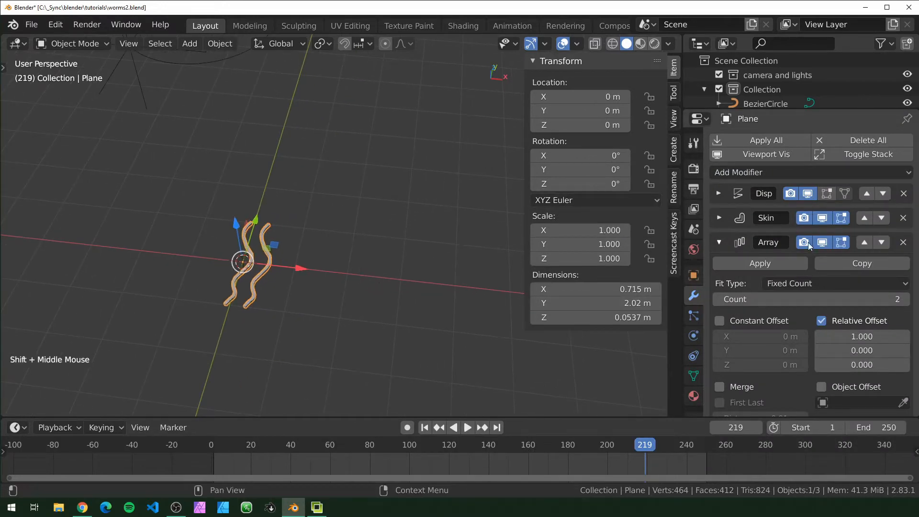
left_click(864, 242)
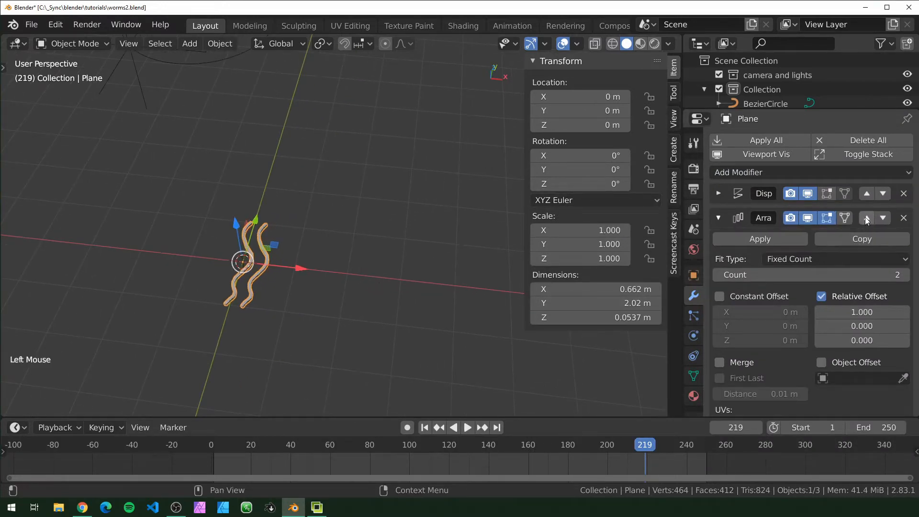
left_click(867, 218)
Switch the Array from relative to constant offset and spread the copies about 0.73 m along X
left_click(822, 272)
left_click(719, 271)
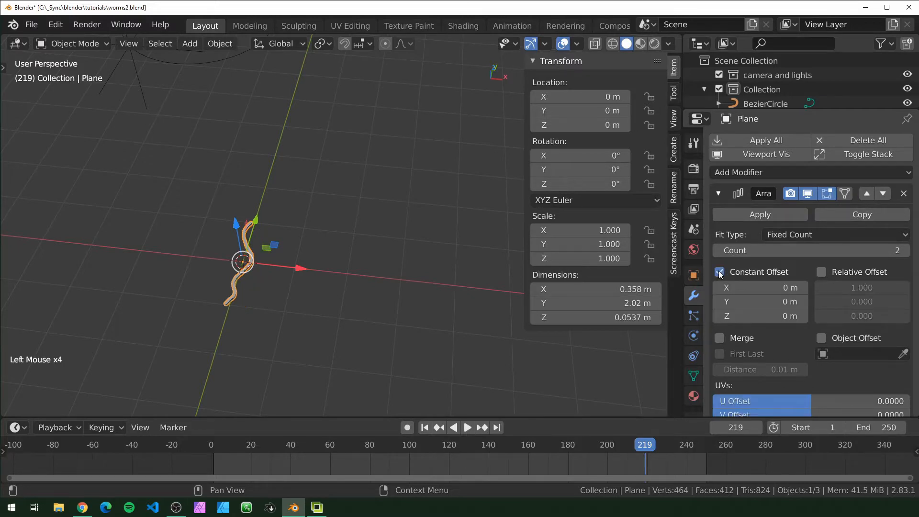
left_click(756, 301, "shift")
right_click(756, 301)
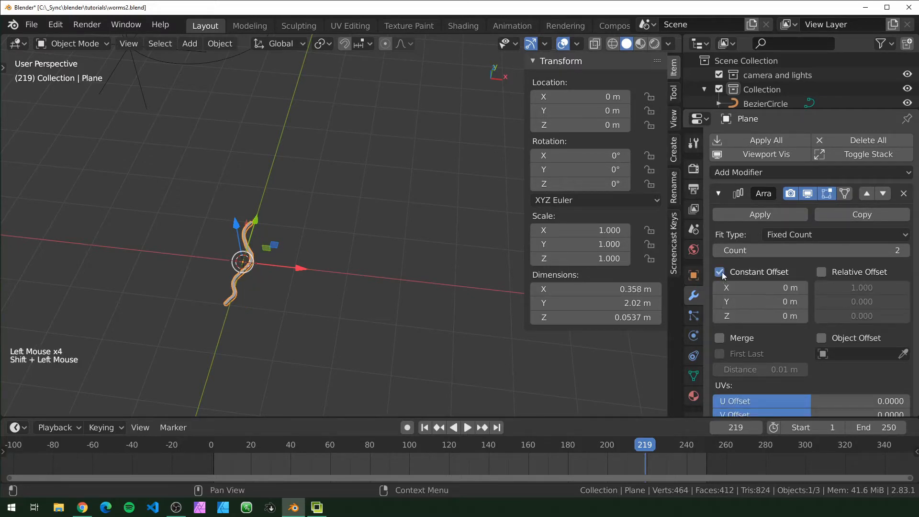
left_click_drag(730, 287, 824, 287, "shift")
Set the Array's constant X offset to 1 m and its count to 10
scroll(843, 275, "down", 9)
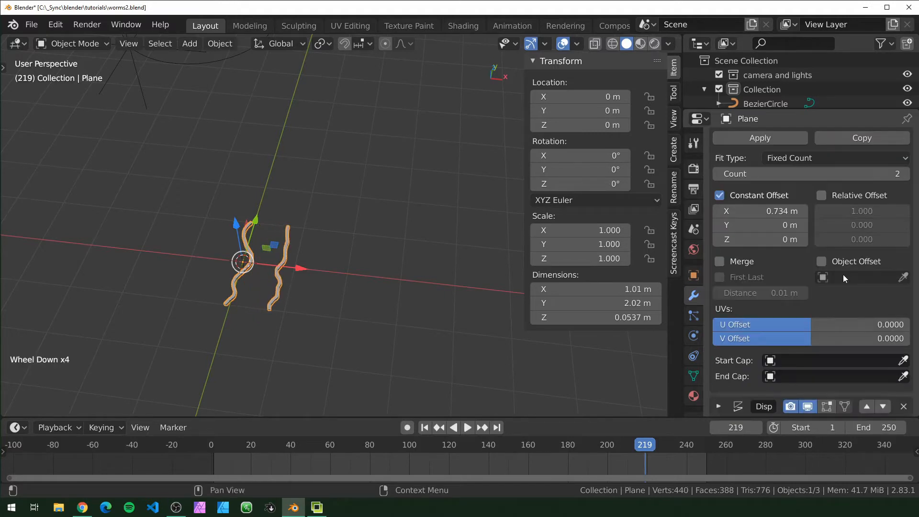
scroll(838, 272, "up", 11)
scroll(202, 290, "up", 3)
middle_click_drag(231, 208, 241, 207, "shift")
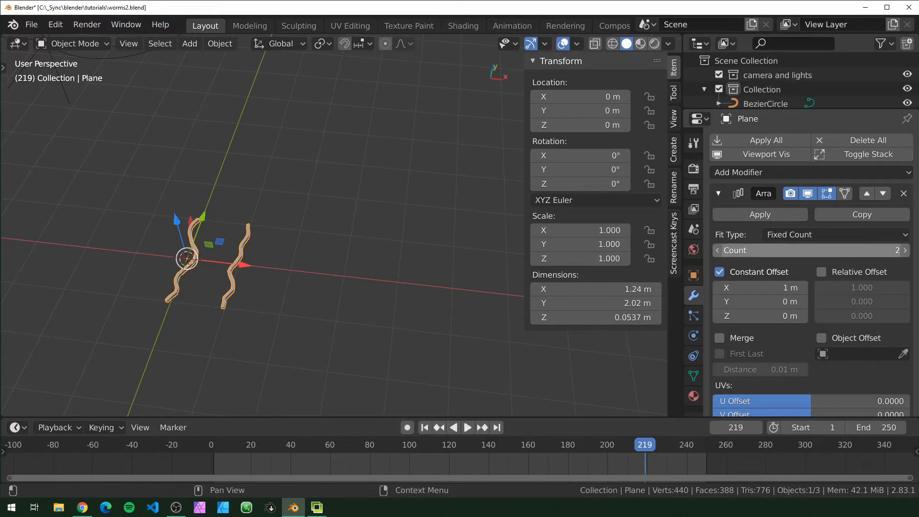
left_click(867, 251)
key("Return")
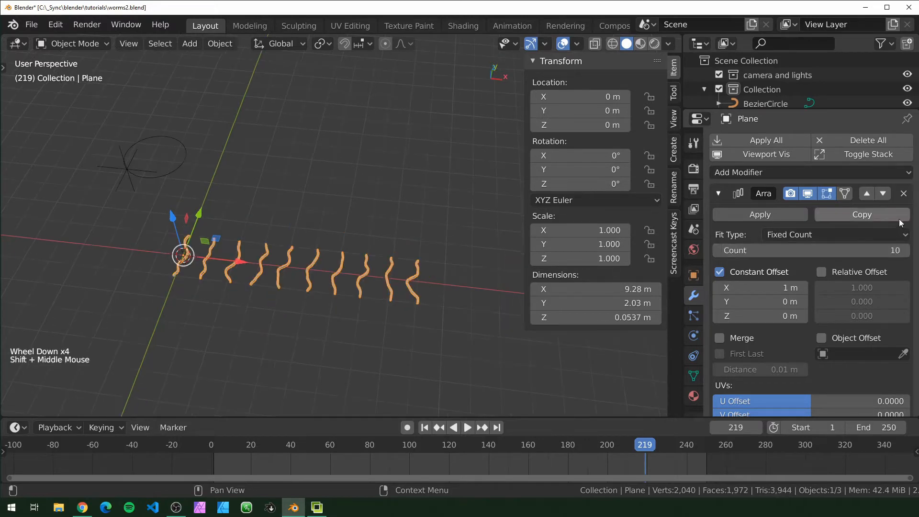
Duplicate the Array modifier, collapse the first one and set the second one's count to 2
left_click(882, 214)
left_click(728, 193)
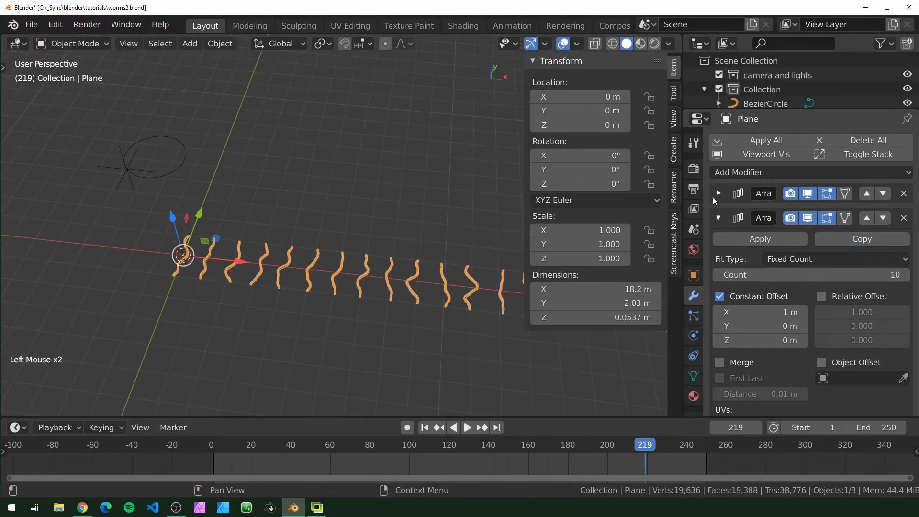
left_click(844, 277)
type("2")
key("Return")
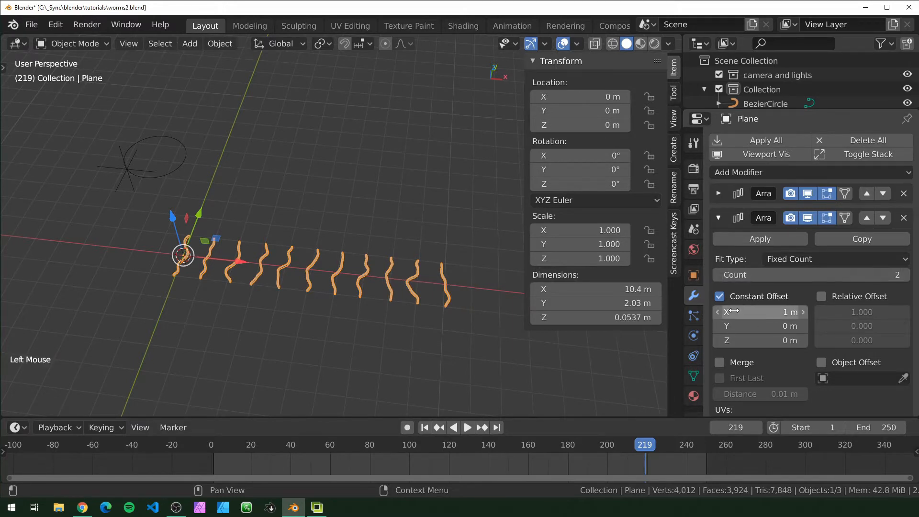
Set the second Array's constant offset to 0.5 m on X and 1.25 m on Y
left_click(763, 312)
key("BackSpace")
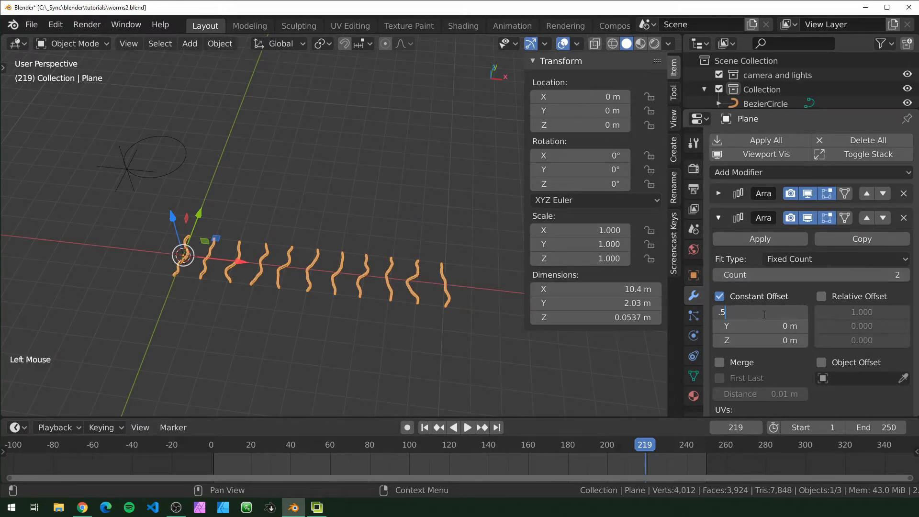
key("Return")
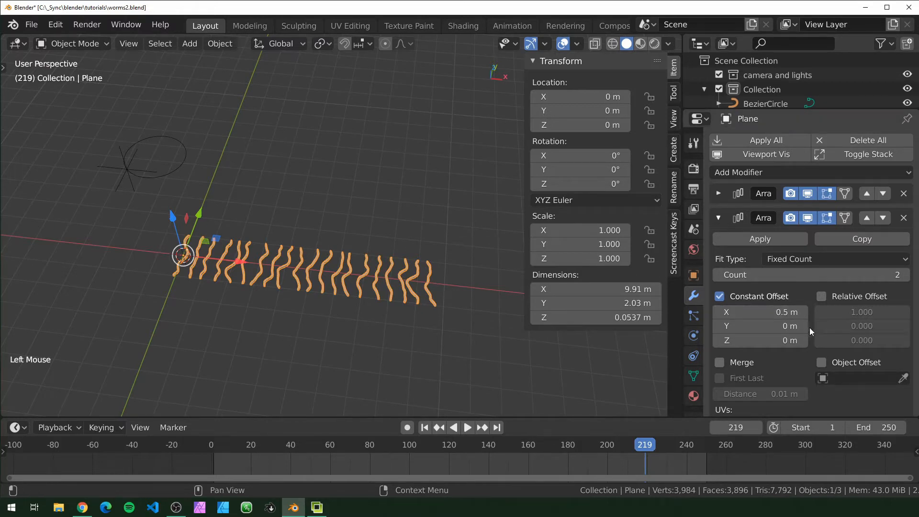
left_click_drag(795, 326, 861, 326)
double_click(758, 326)
type("1.2")
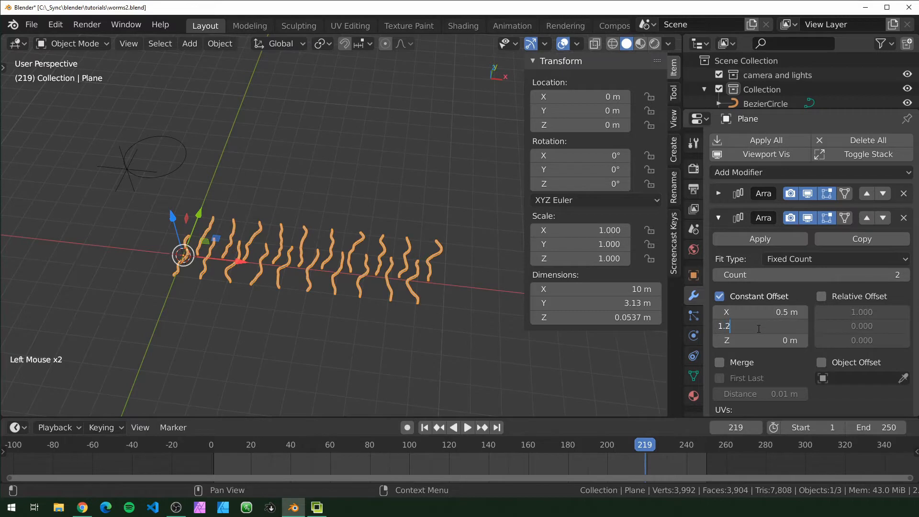
type("5")
key("Return")
scroll(335, 225, "up", 1)
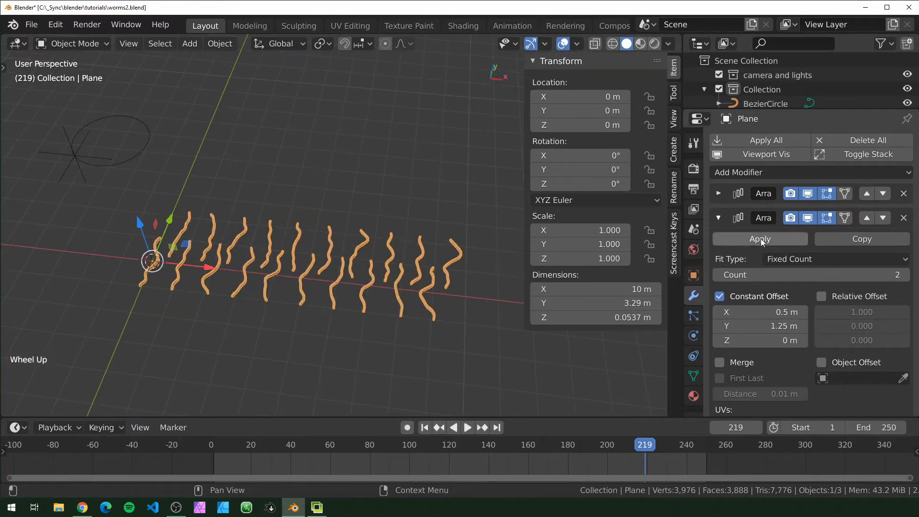
Duplicate the second Array modifier, collapse the original and set the copy's constant offset to 0 m on X and 2.5 m on Y
left_click(882, 239)
left_click(718, 218)
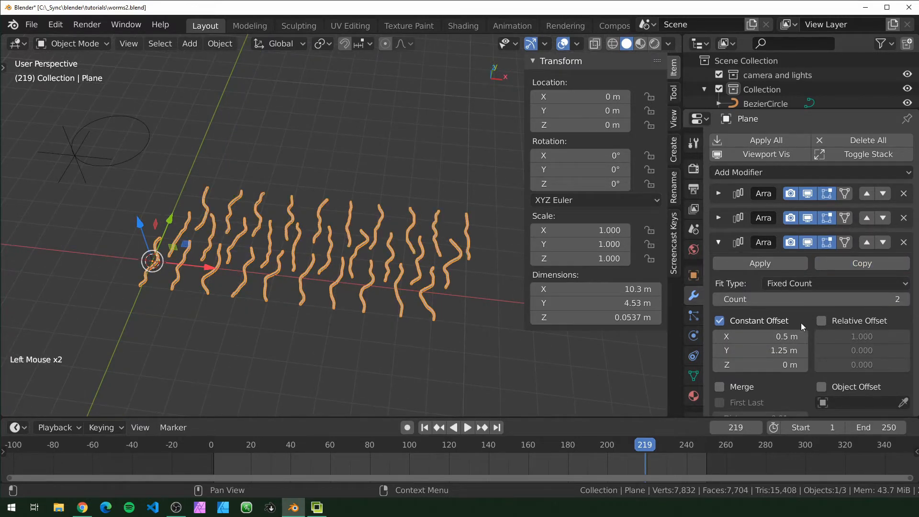
double_click(780, 337)
type("0")
key("Return")
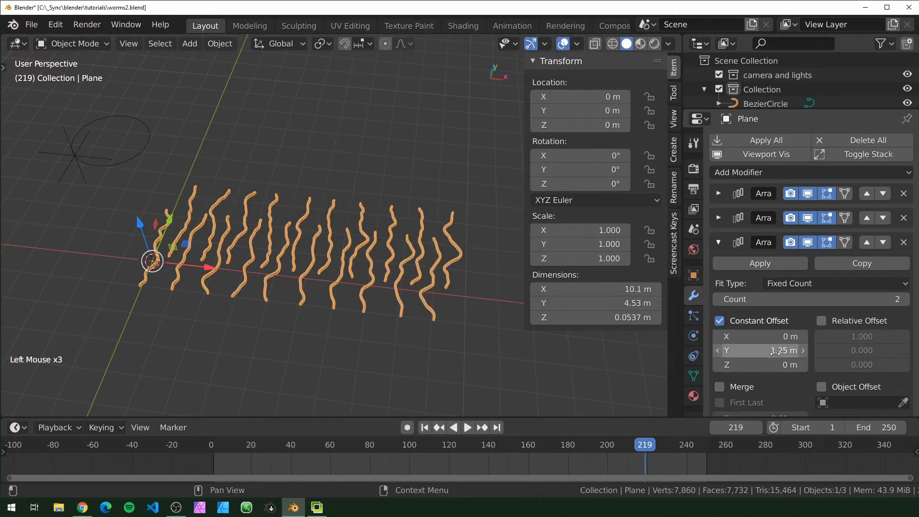
left_click(776, 351)
key("ctrl+a")
type("2.5")
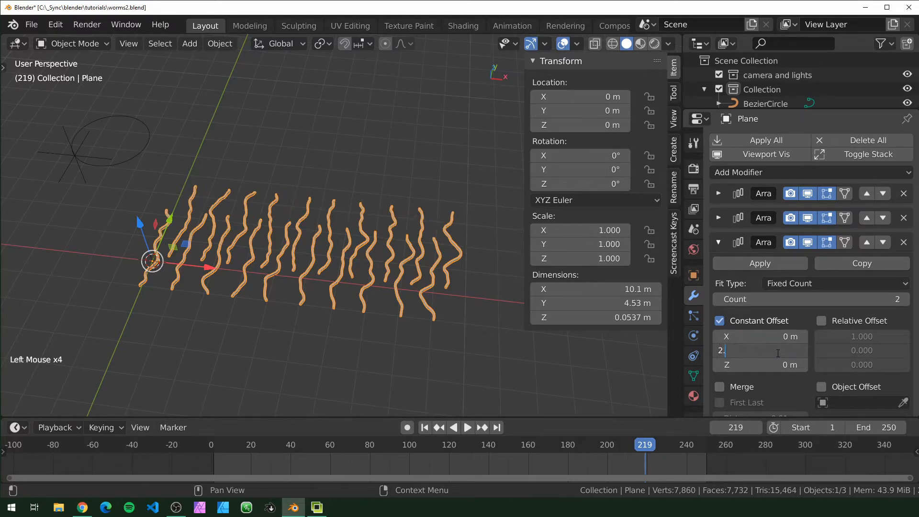
key("Return")
middle_click_drag(322, 264, 444, 290)
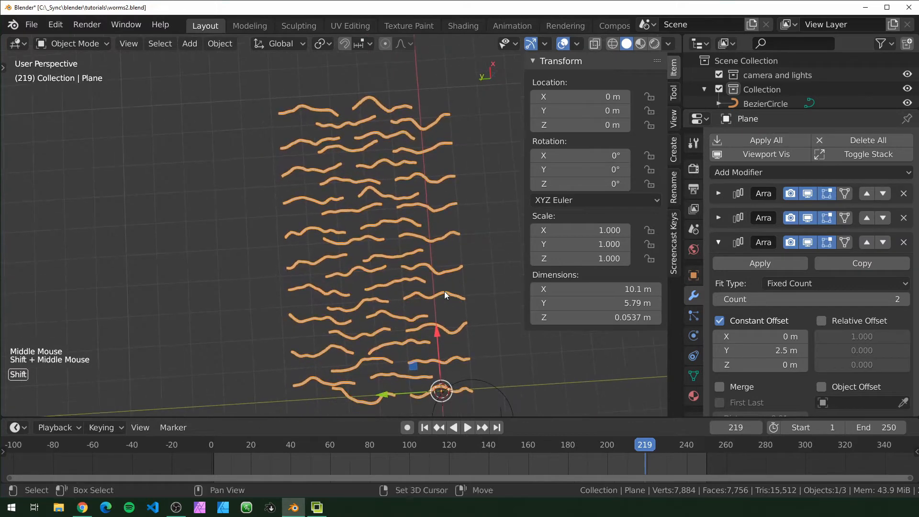
Turn off the Displace modifier's viewport display to examine the layout of the undistorted array copies
left_click(718, 242)
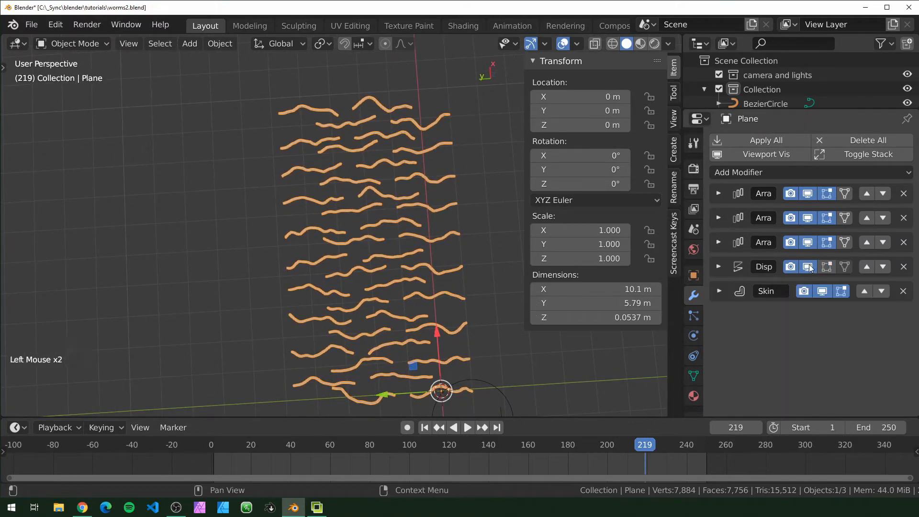
left_click(807, 266)
scroll(436, 313, "up", 3)
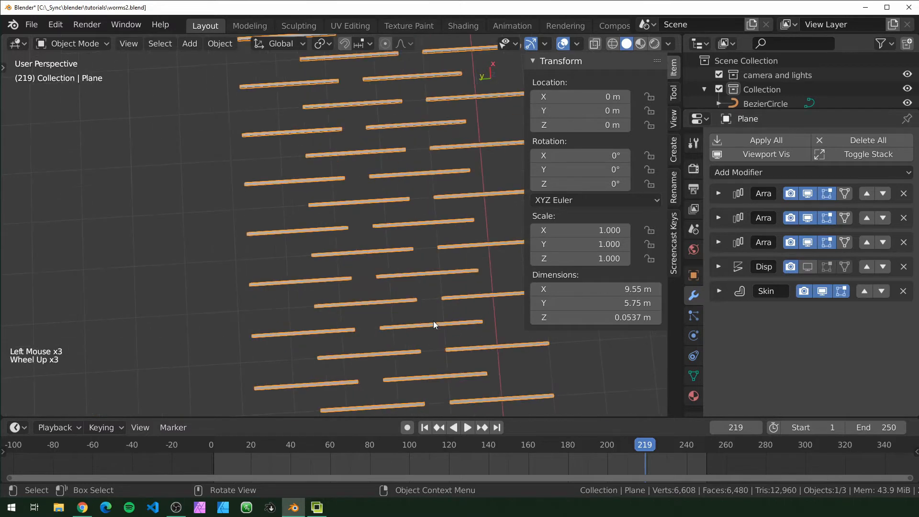
middle_click_drag(432, 321, 415, 289, "shift")
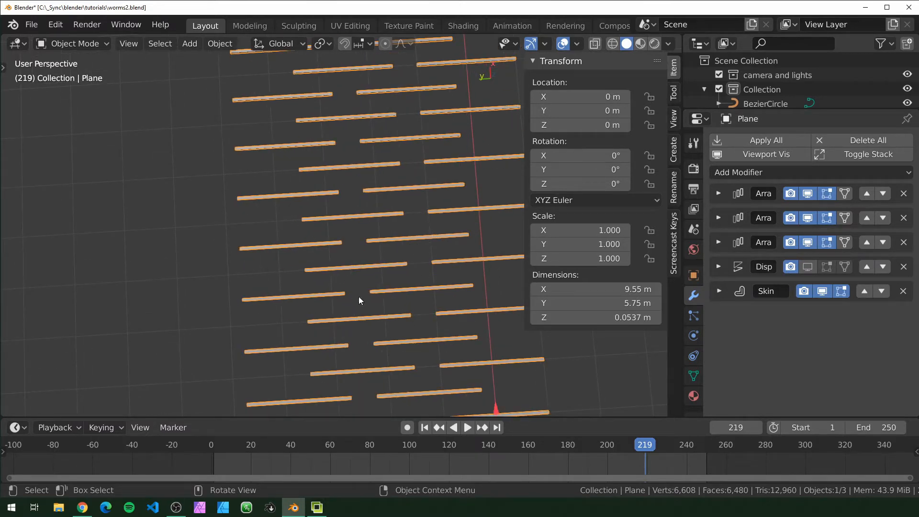
middle_click_drag(377, 328, 398, 274)
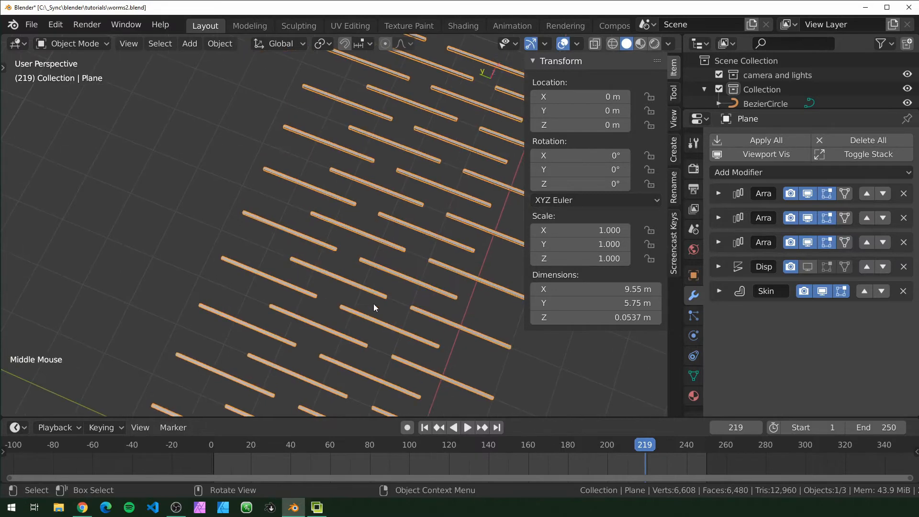
middle_click_drag(373, 303, 379, 286)
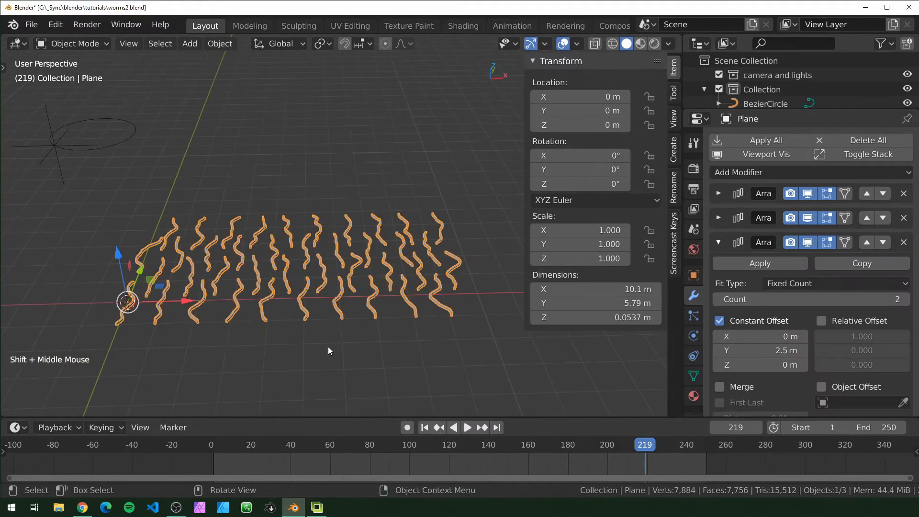
Add a camera to the scene and clear its location and rotation
middle_click_drag(328, 346, 416, 309, "shift")
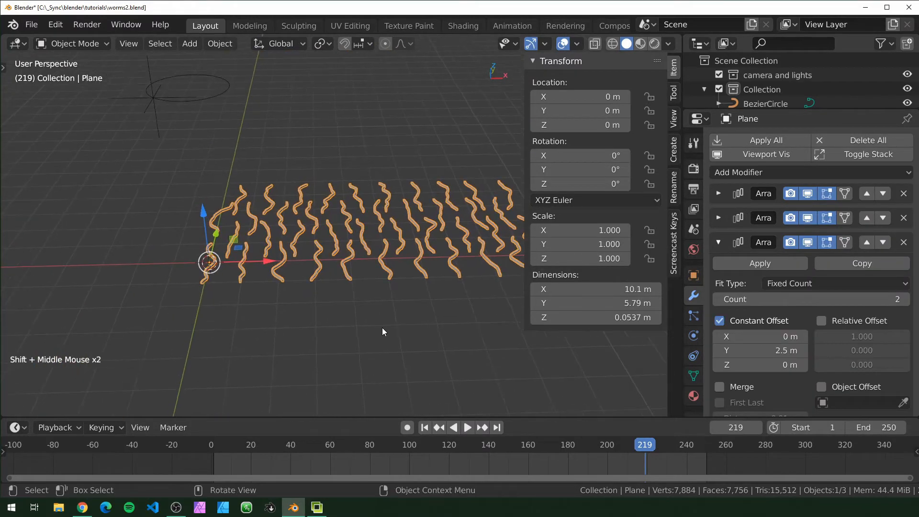
left_click(362, 344)
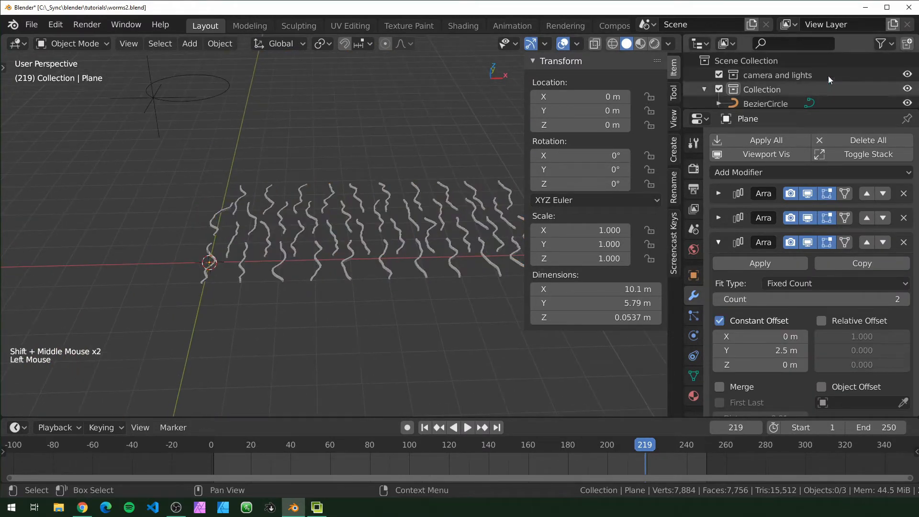
left_click(357, 317)
key("shift+a")
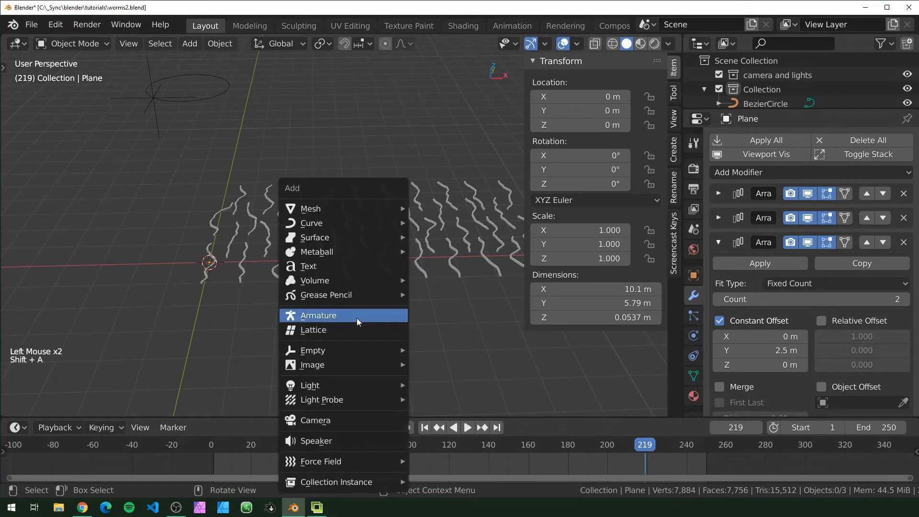
left_click(343, 420)
middle_click_drag(406, 334, 439, 320)
key("alt+g")
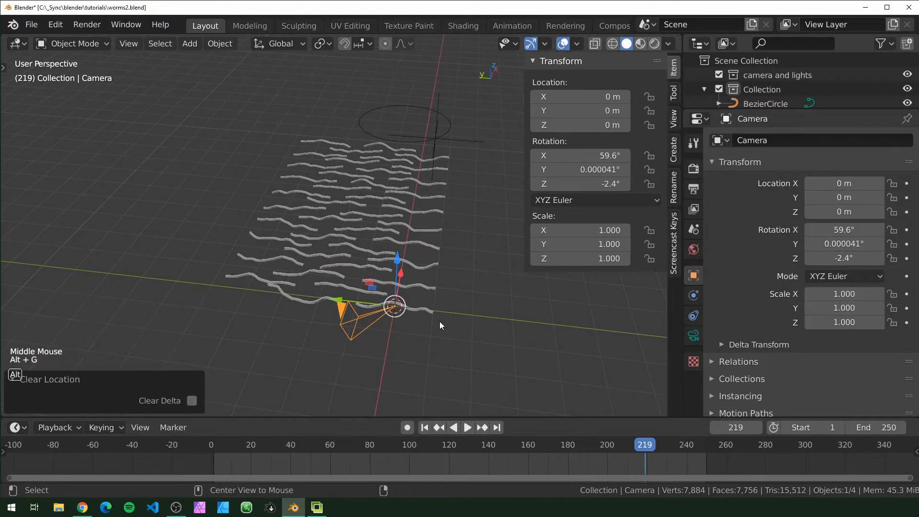
key("alt+r")
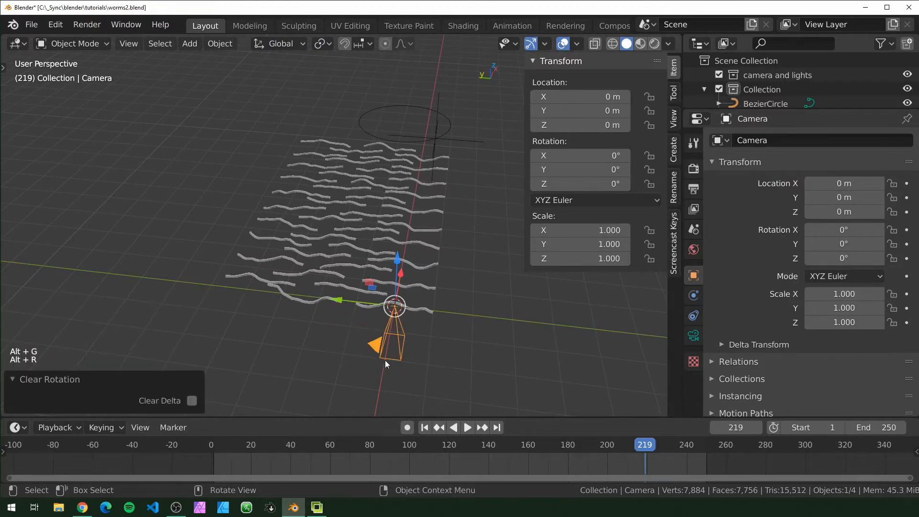
Look through the camera and raise it to about 11.48 m on Z above the worms
mouse_move(422, 366)
middle_mouse_down()
mouse_move(438, 343)
mouse_move(417, 349)
middle_mouse_up()
scroll(427, 343, "down", 4)
key("KP_0")
scroll(414, 325, "down", 4)
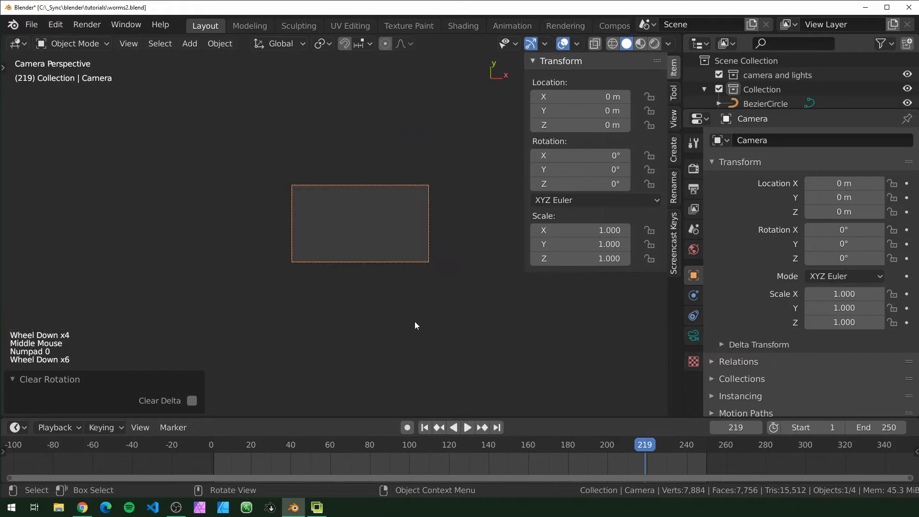
key("KP_0")
left_click_drag(571, 125, 492, 141)
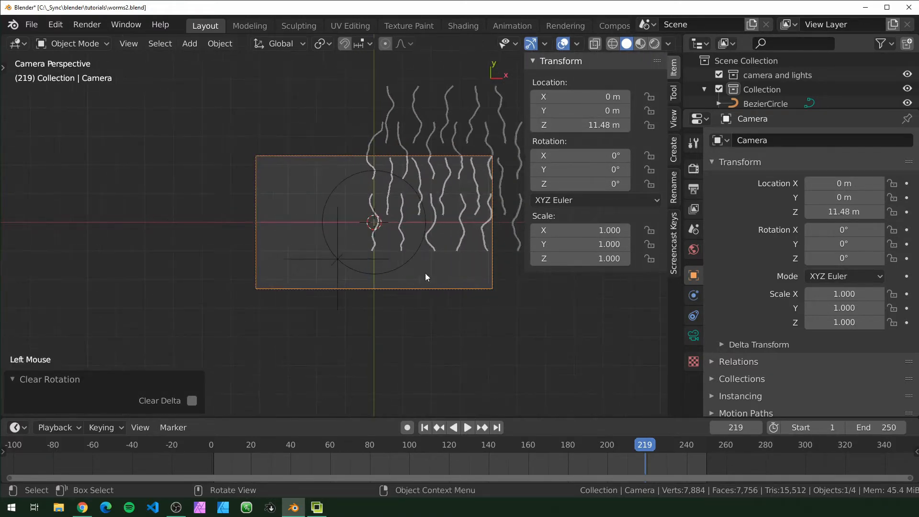
Centre the camera over the worm field at about 4.63 m on X and 1.9 m on Y
middle_click_drag(425, 277, 275, 334, "shift")
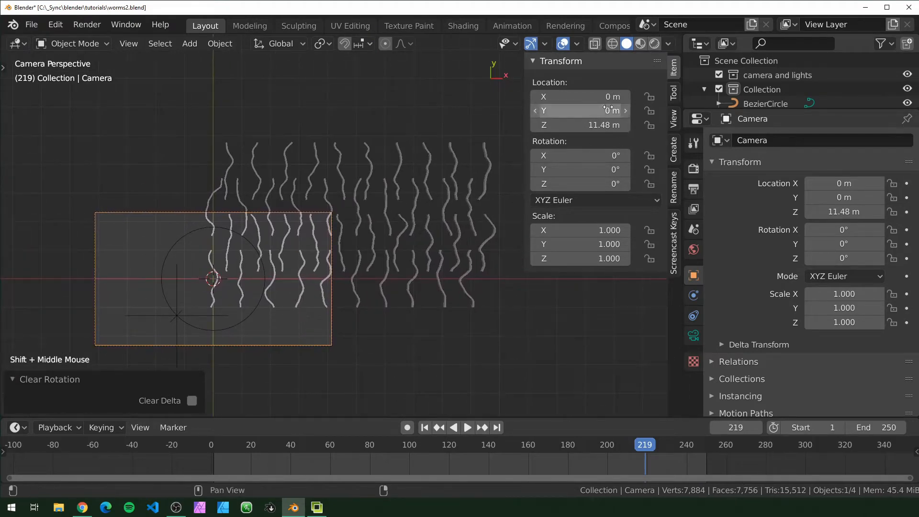
left_click_drag(605, 96, 641, 97)
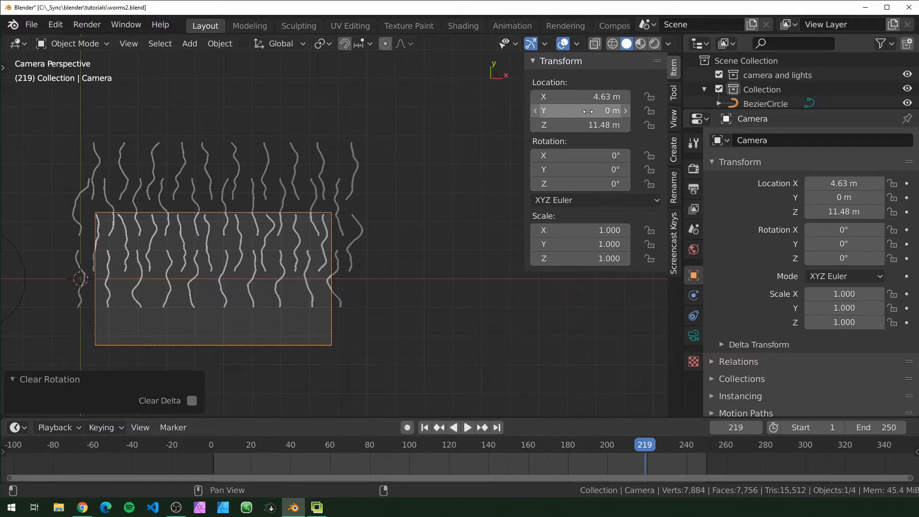
left_click_drag(587, 111, 612, 111)
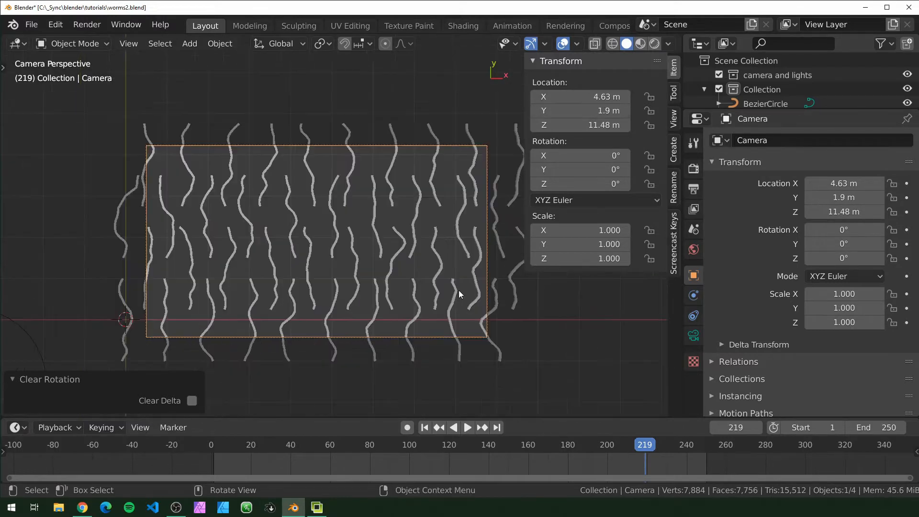
Add a mesh plane and move it to the middle of the camera frame, about 4.79 m on X and 1.97 m on Y
left_click(405, 381)
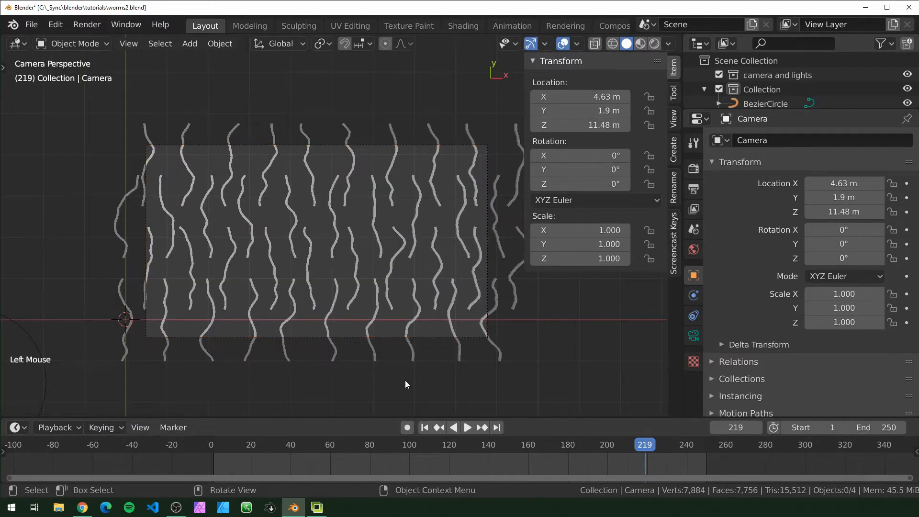
key("shift+a")
mouse_move(354, 66)
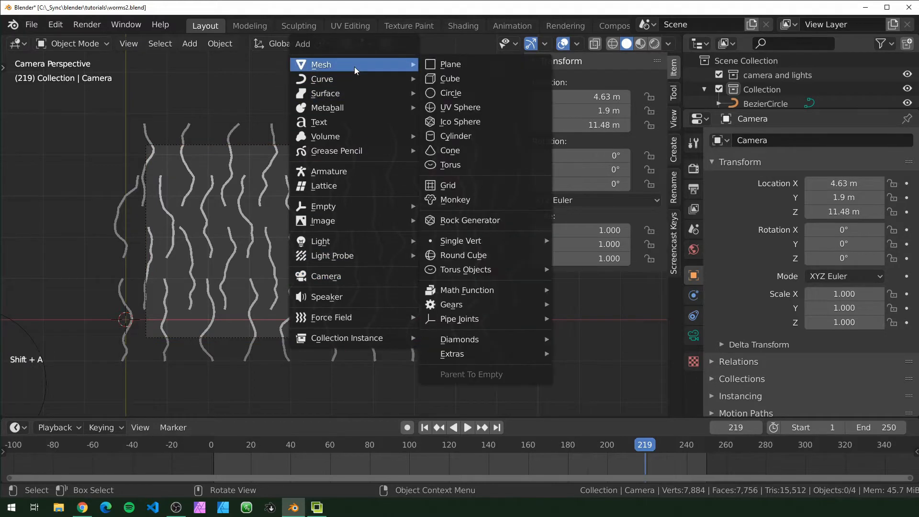
left_click(444, 65)
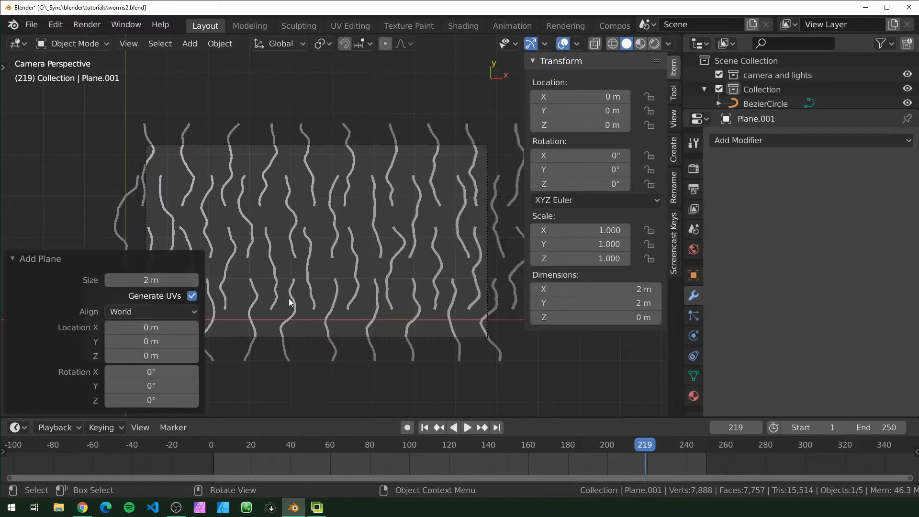
scroll(297, 340, "down", 5)
scroll(268, 297, "up", 2)
left_click(243, 254)
key("g")
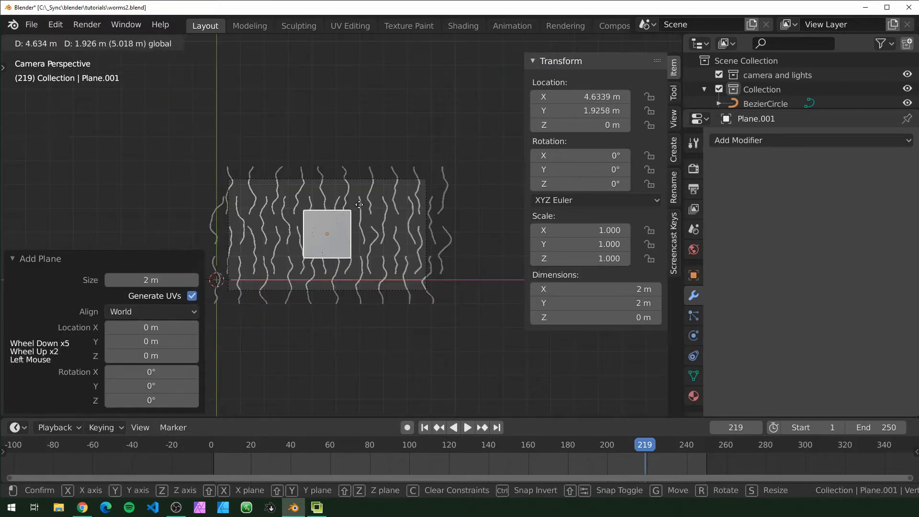
left_click(362, 204)
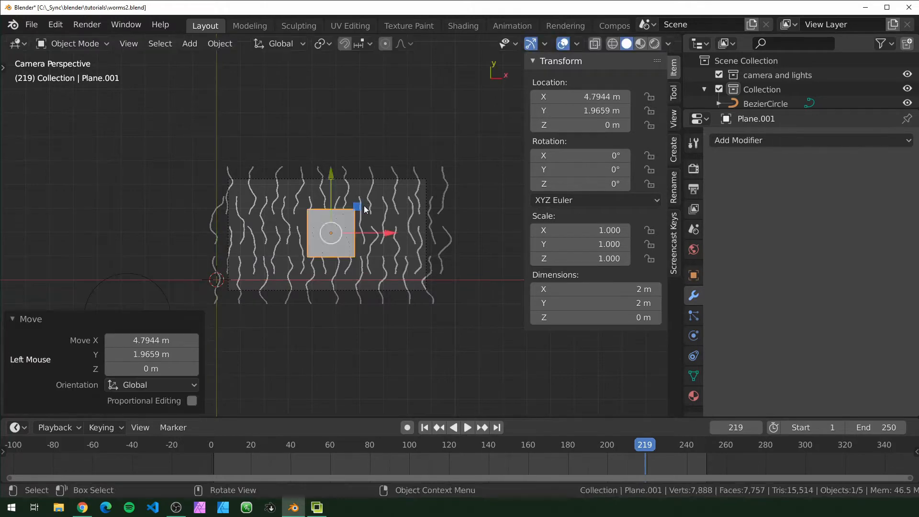
Scale the plane along X by about 4.4 and shift it to about 4.67 m on X to span the camera frame's width
key("s")
key("x")
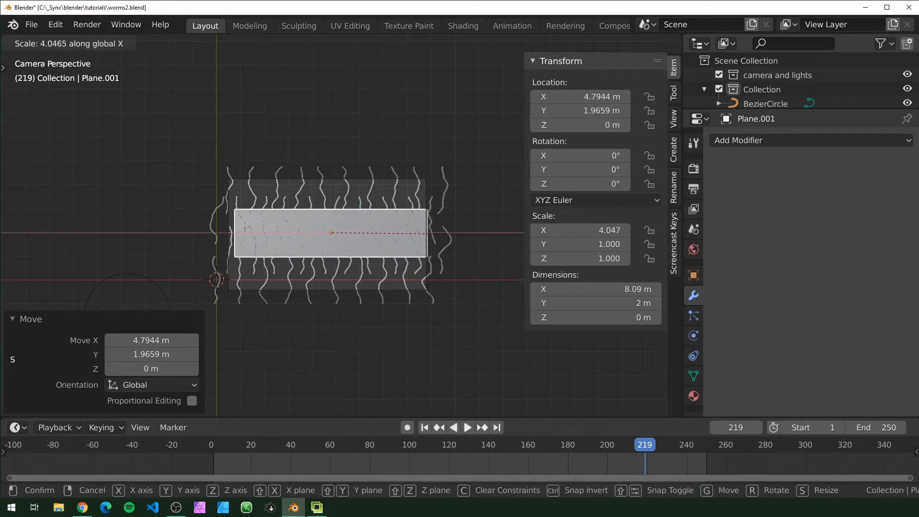
left_click(555, 232)
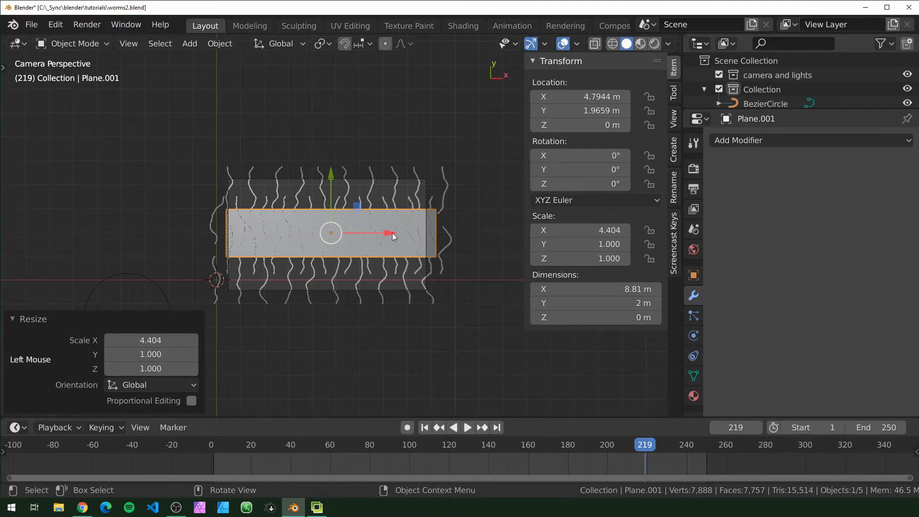
left_click_drag(392, 232, 380, 241)
Scale the plane along Y by about 2.7 to cover the camera frame's height, and apply its scale
key("s")
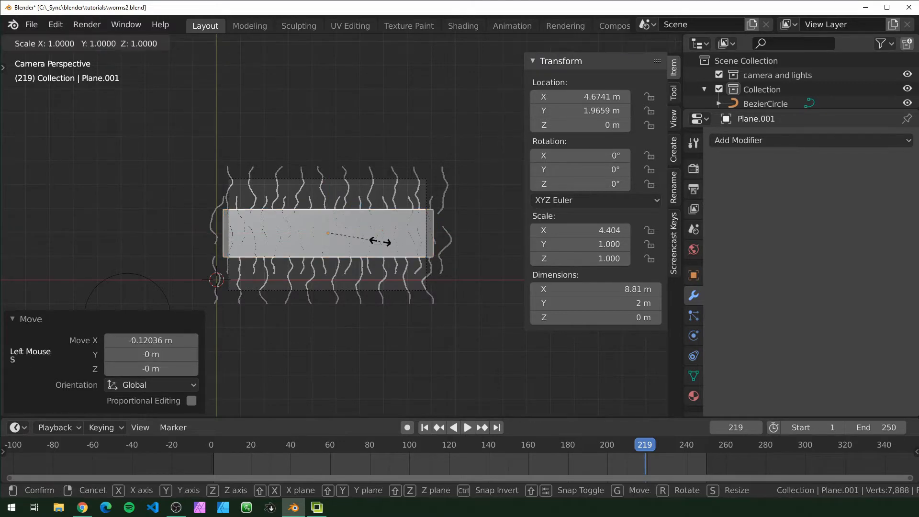
key("y")
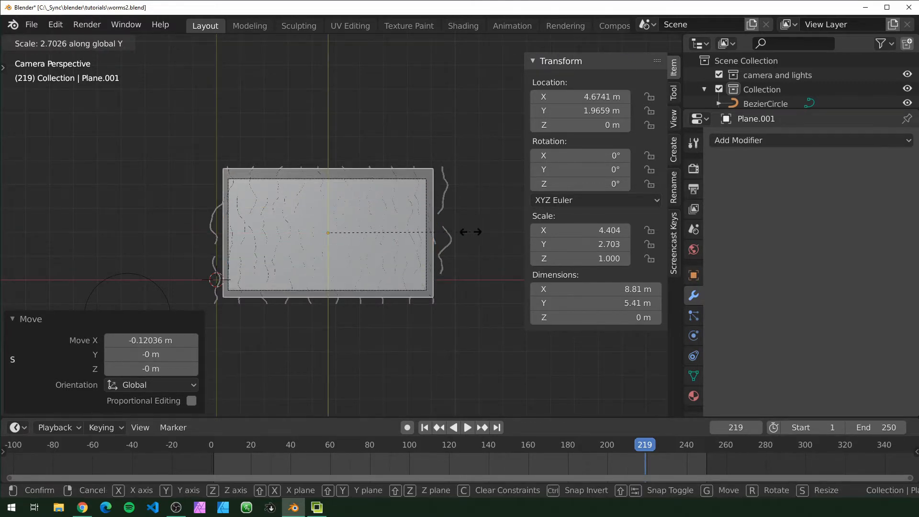
left_click(470, 232)
key("ctrl+a")
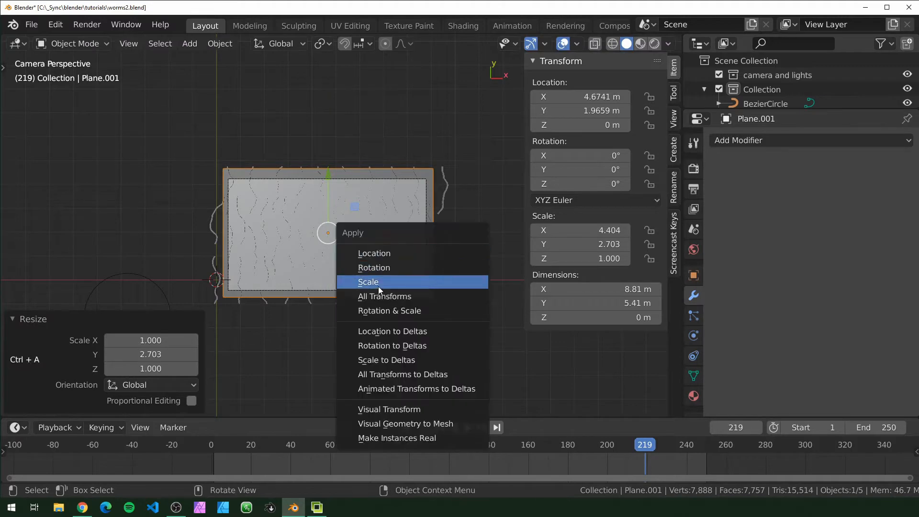
left_click(389, 281)
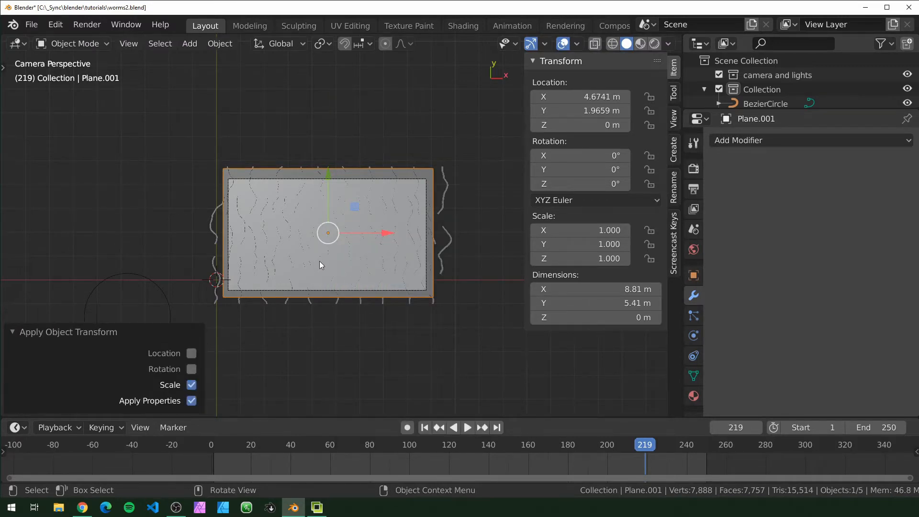
Lower the plane in front view to about -0.023 m on Z, near the underside of the worms
middle_click_drag(295, 312, 340, 294)
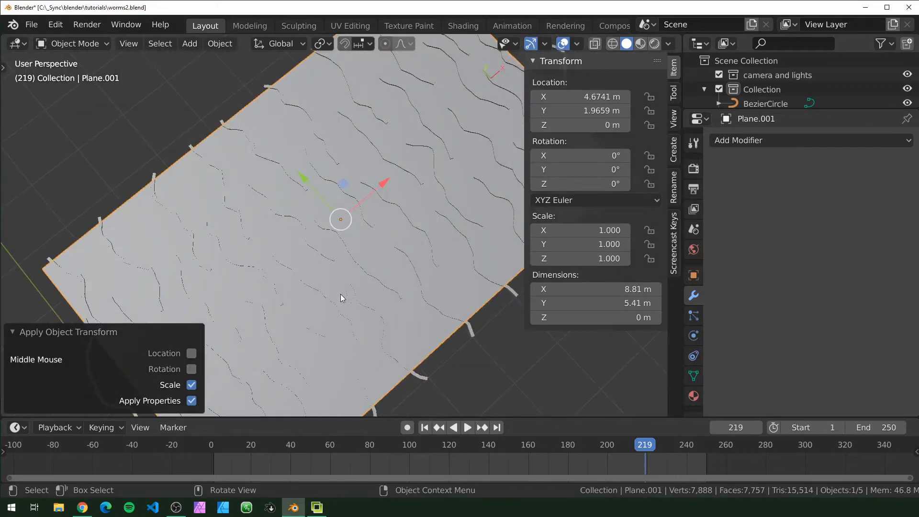
key("KP_1")
scroll(340, 294, "up", 10)
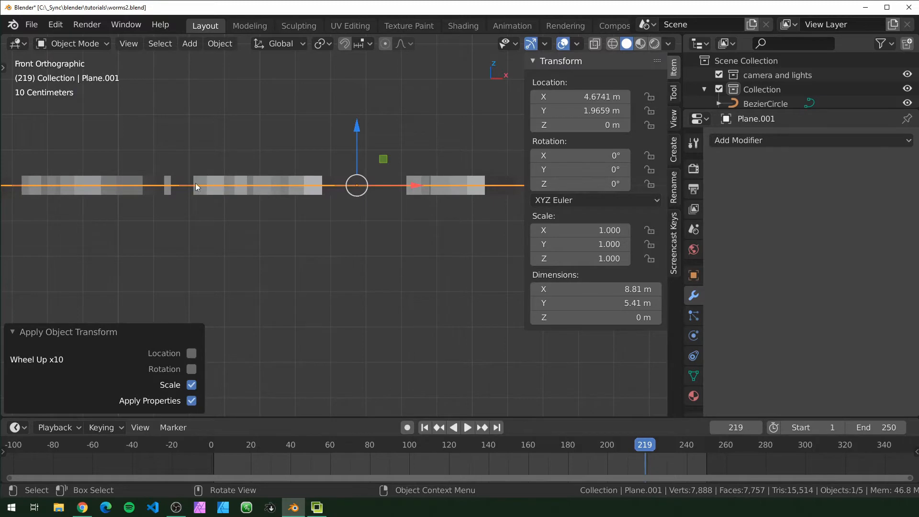
left_click_drag(356, 125, 359, 136)
middle_click_drag(359, 136, 314, 261)
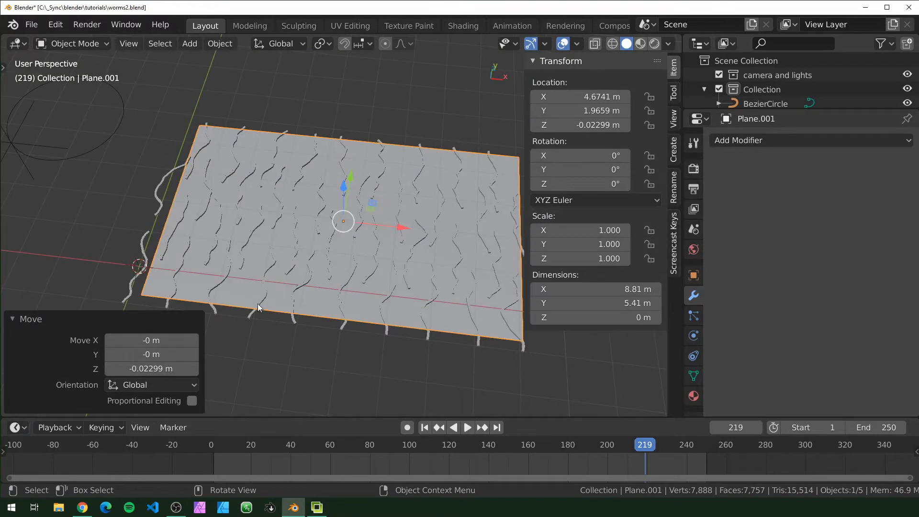
Select the worm object and return the timeline to frame 1
middle_click_drag(258, 306, 397, 285)
scroll(393, 286, "up", 2)
scroll(393, 285, "down", 3)
scroll(396, 286, "up", 3)
scroll(401, 286, "down", 4)
scroll(400, 289, "up", 2)
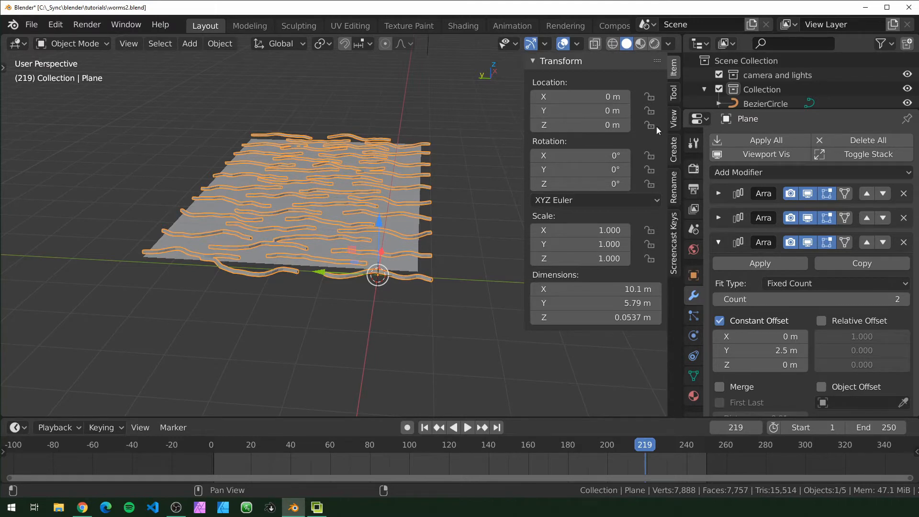
key("shift+Left")
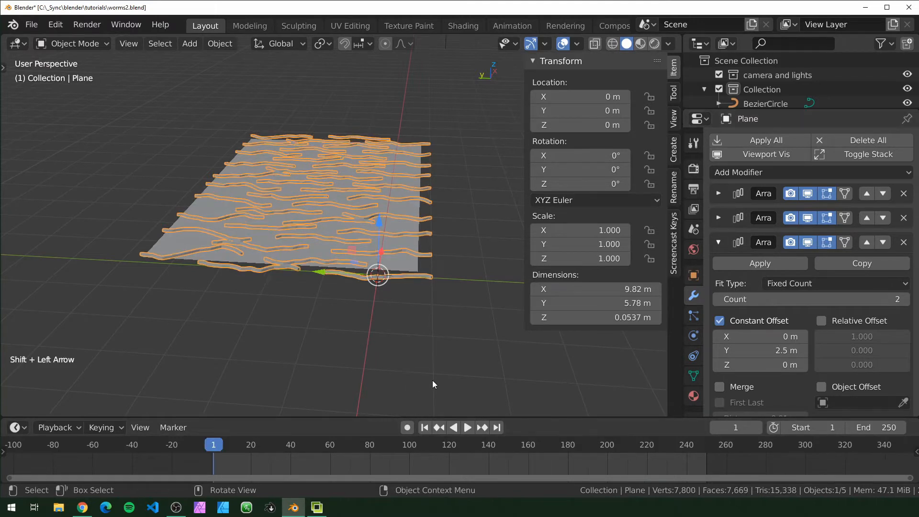
Keyframe only the worms' Y location at -10 m on frame 0
key("Left")
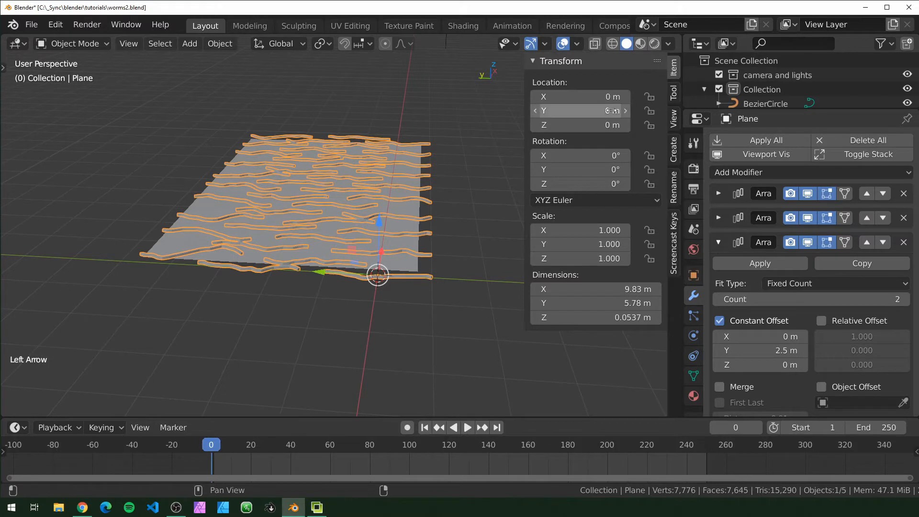
left_click_drag(611, 111, 608, 111)
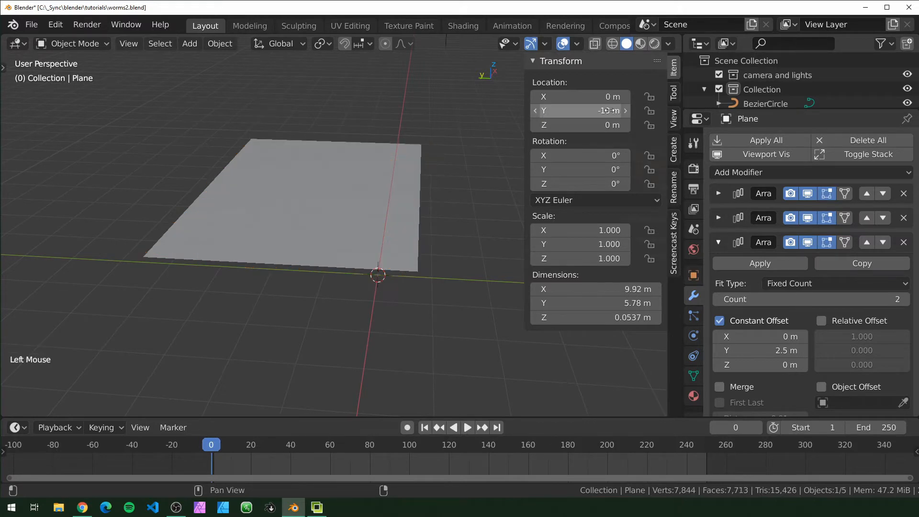
right_click(598, 111)
left_click(598, 123)
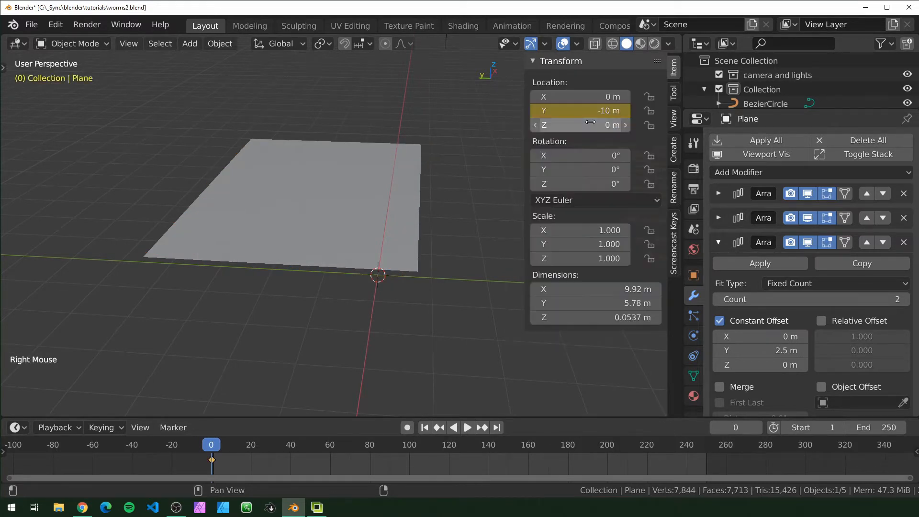
Keyframe only the worms' Y location at 0 m on frame 250
key("shift+Right")
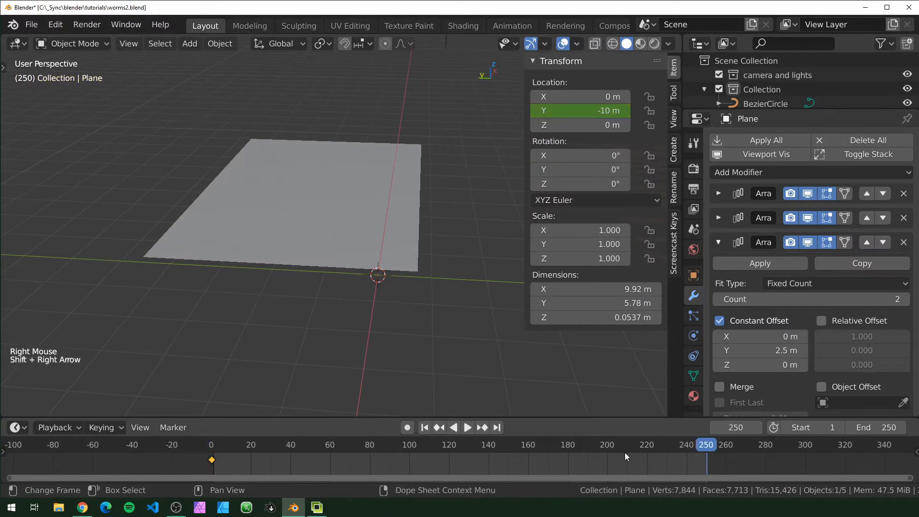
left_click_drag(606, 110, 606, 111)
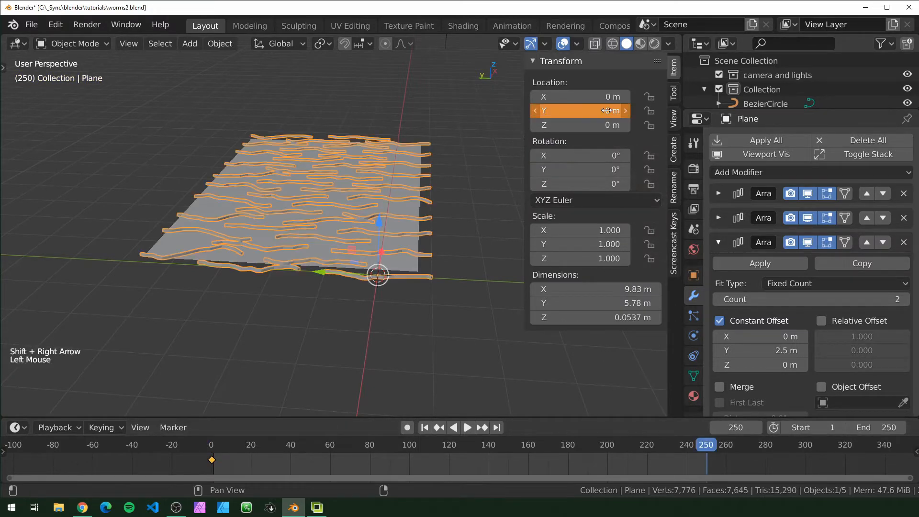
right_click(606, 111)
left_click(606, 110)
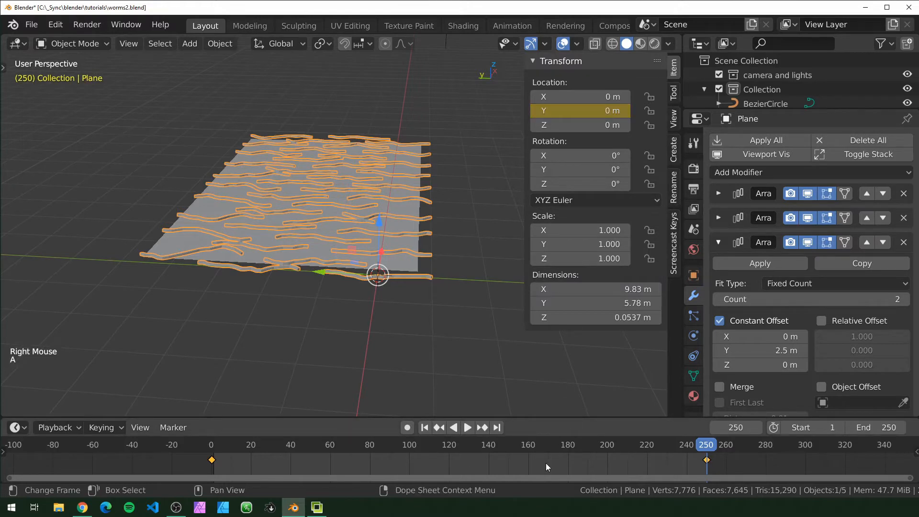
Set the interpolation of both location keyframes to Linear and return the timeline to frame 0
key("a")
key("t")
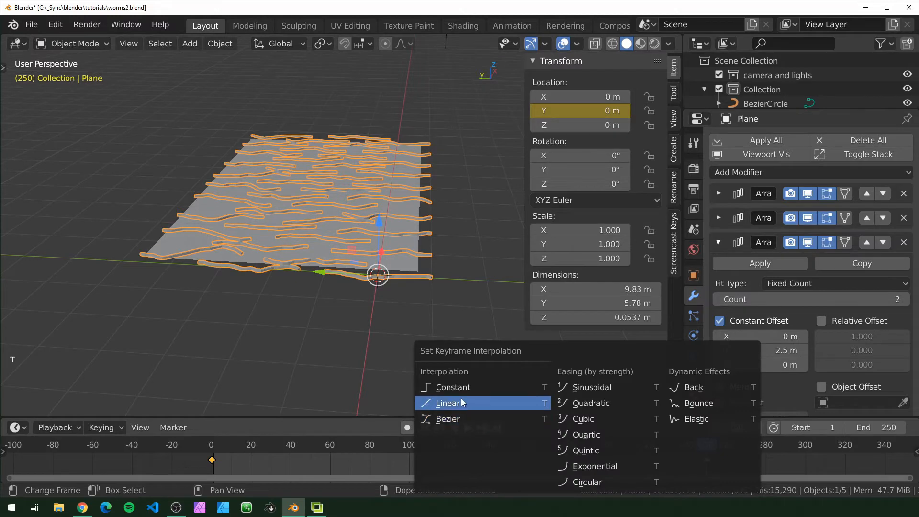
left_click(461, 400)
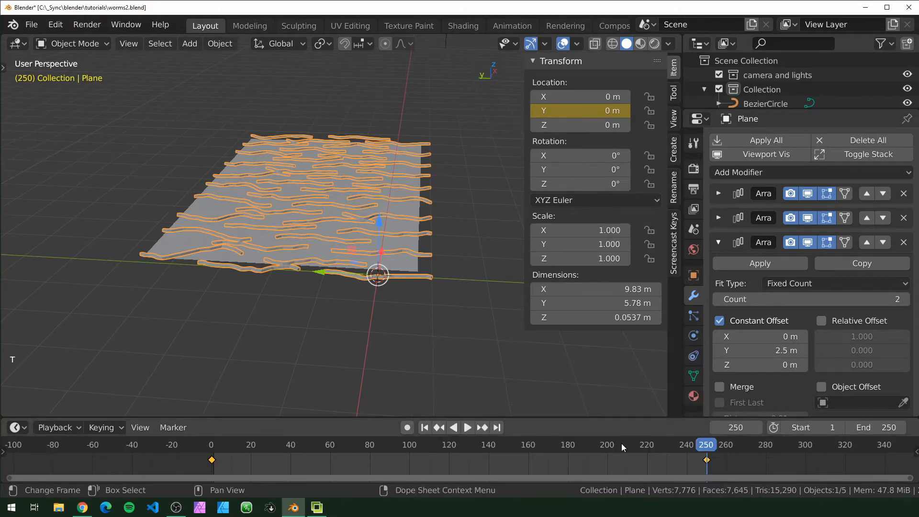
left_click_drag(621, 443, 271, 432)
key("shift+Left")
key("Left")
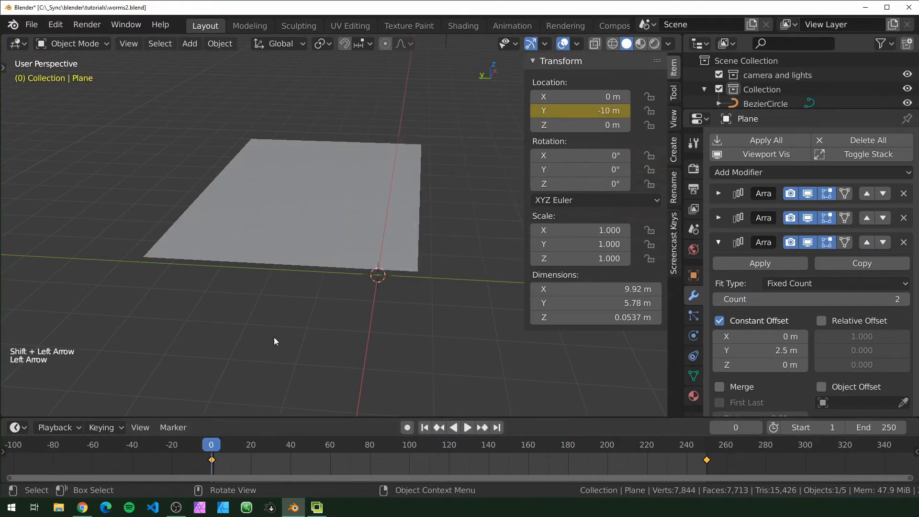
Set the count of the Array modifier with the 2.5 m Y offset to 7 and check the worms' coverage in camera view
scroll(395, 309, "down", 2)
middle_click_drag(395, 309, 449, 264, "shift")
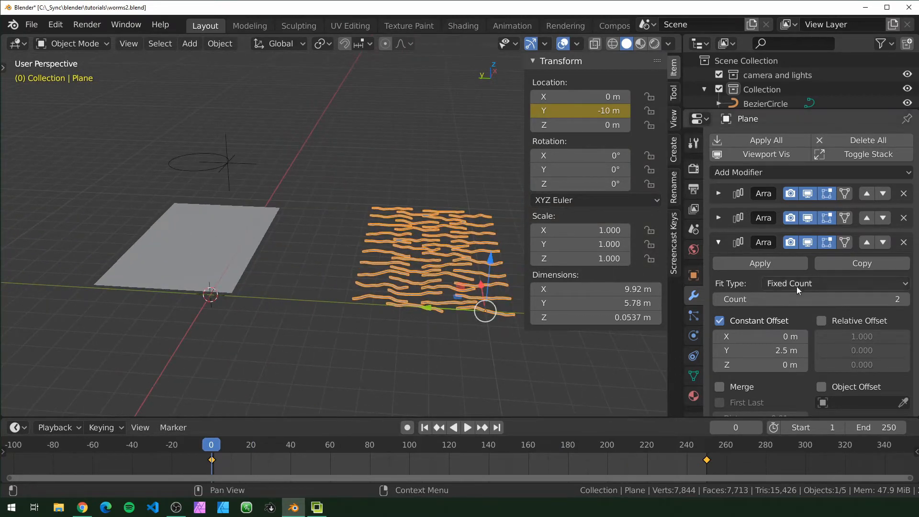
left_click(905, 299)
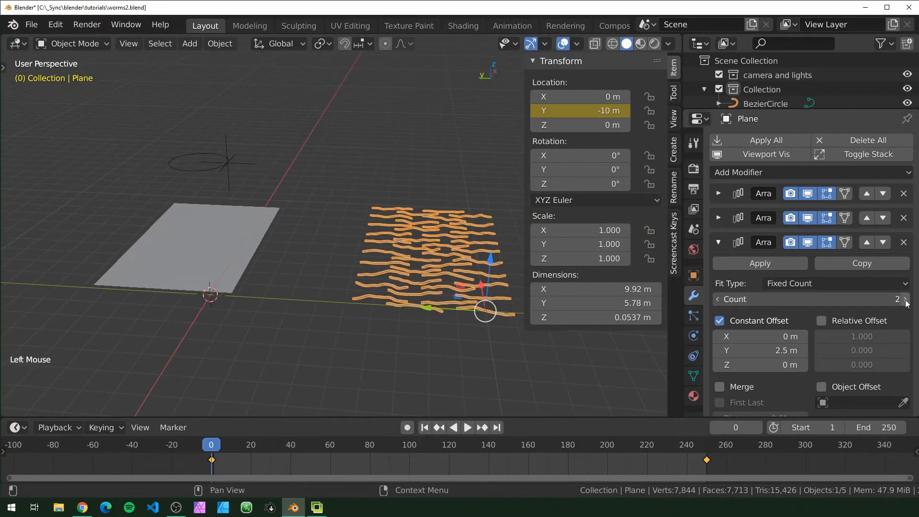
left_click(905, 299)
left_click(904, 300)
left_click(904, 299)
left_click(904, 299)
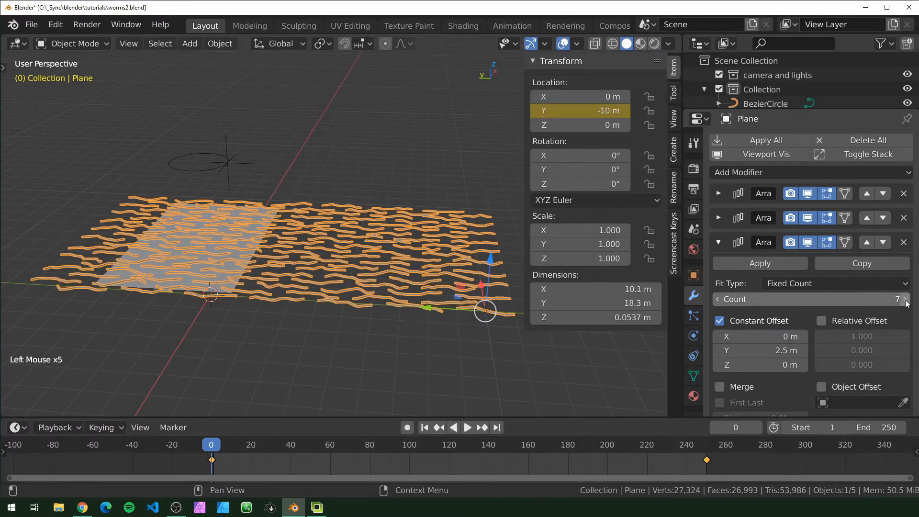
key("KP_0")
scroll(331, 262, "up", 3)
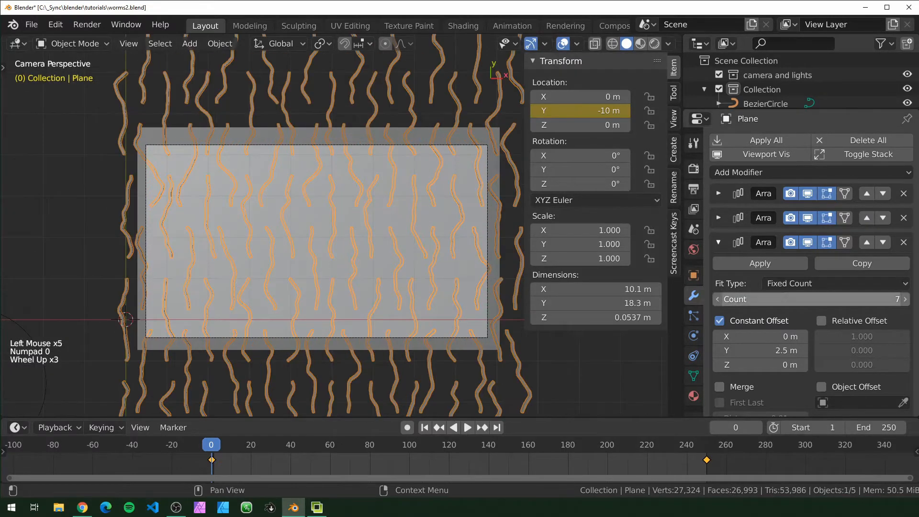
left_click(717, 299)
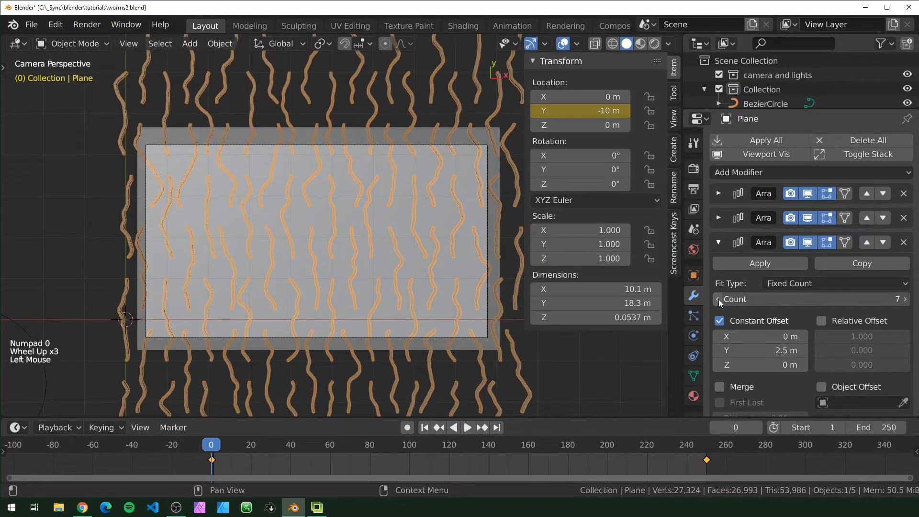
left_click(905, 300)
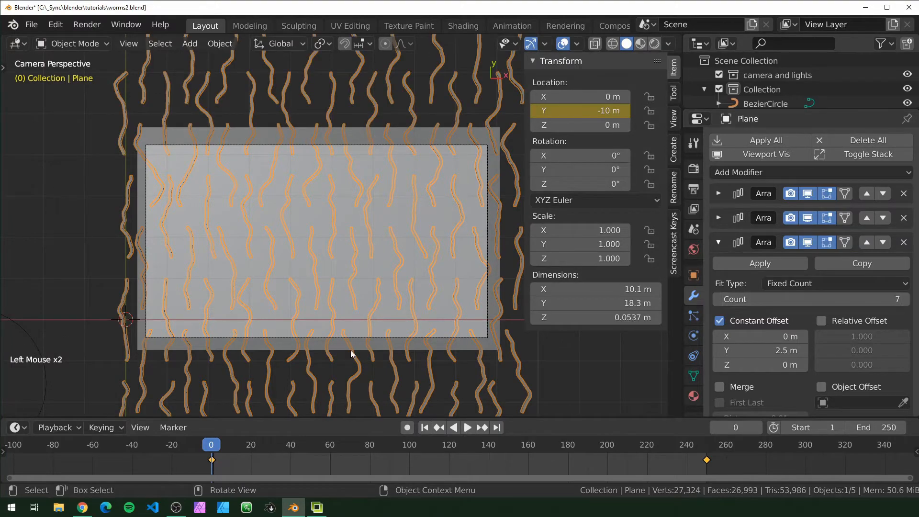
Scrub to frame 210 and play the animation in camera view to examine how the worms crawl across the frame
middle_click_drag(350, 353, 459, 280)
scroll(432, 298, "down", 6)
left_click_drag(221, 455, 626, 462)
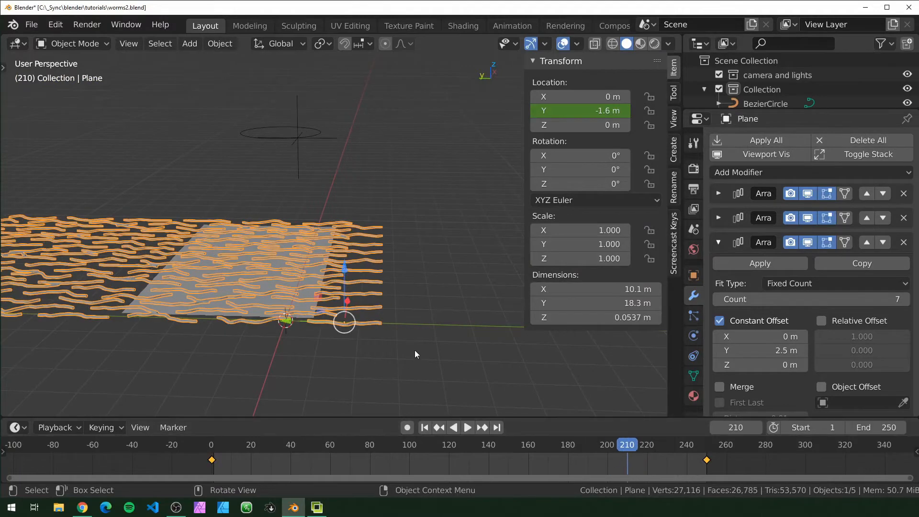
key("KP_0")
scroll(416, 354, "up", 3)
scroll(415, 354, "down", 2)
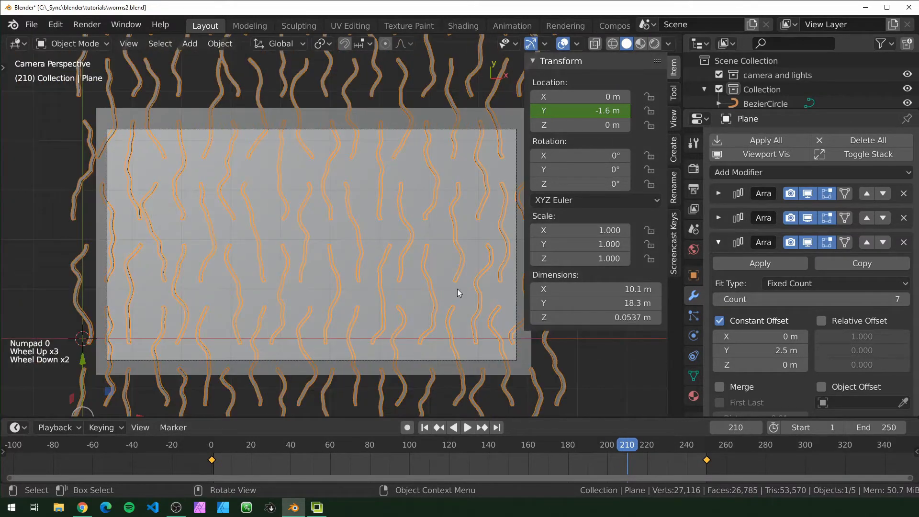
key("n")
scroll(458, 288, "up", 1)
scroll(458, 288, "down", 1)
middle_click_drag(457, 289, 491, 266, "shift")
scroll(491, 267, "up", 1)
key("space")
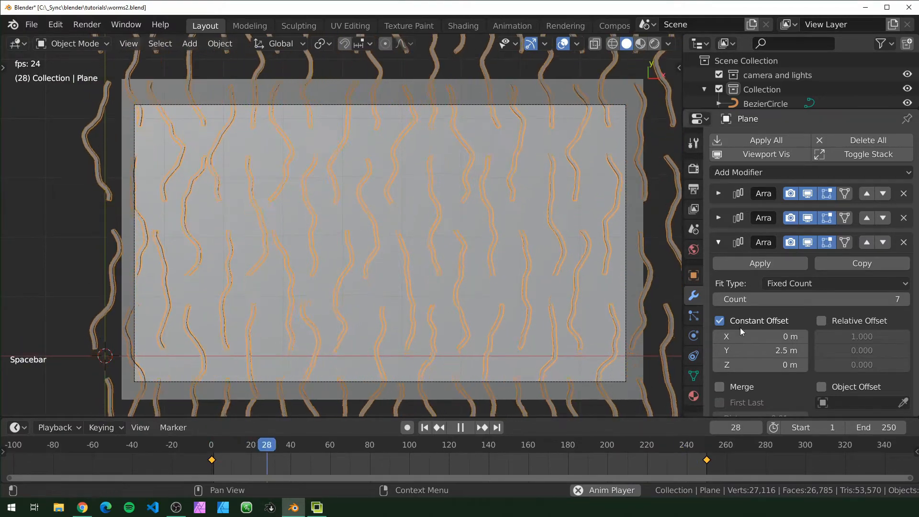
left_click(678, 445)
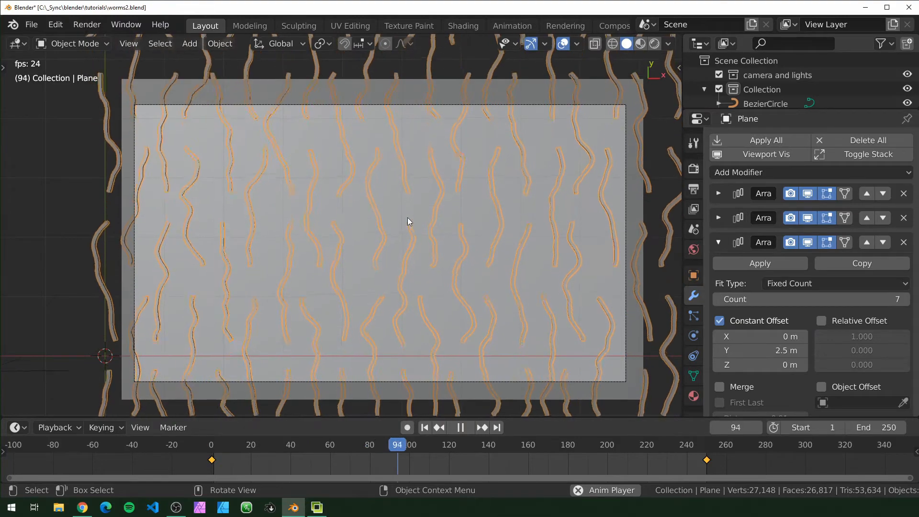
Scale down the Bezier circle that carries the empty and replay the worms' animation in camera view
key("space")
scroll(406, 271, "down", 5)
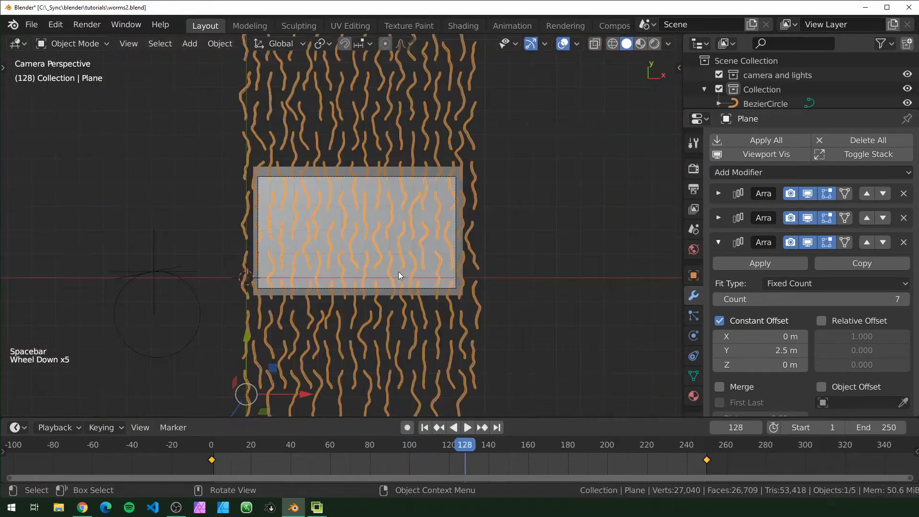
middle_click_drag(398, 271, 479, 220)
scroll(481, 205, "down", 4)
left_click(335, 150)
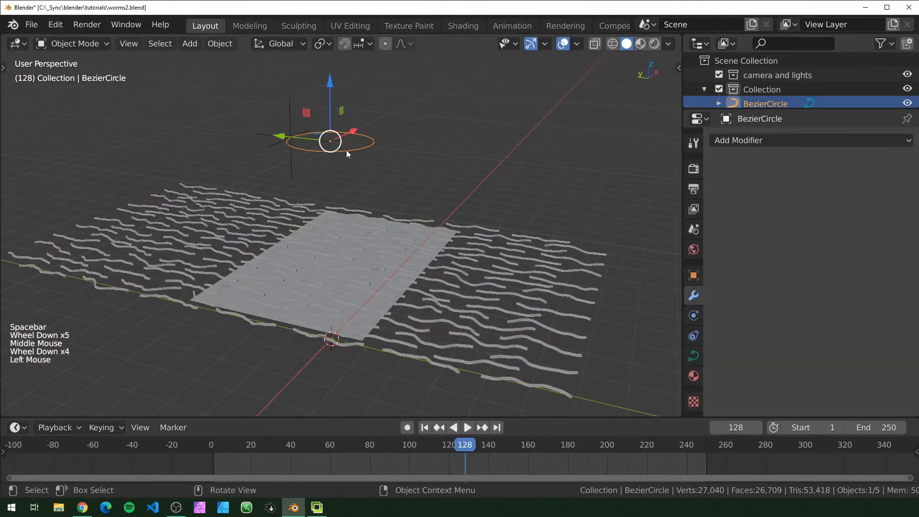
key("s")
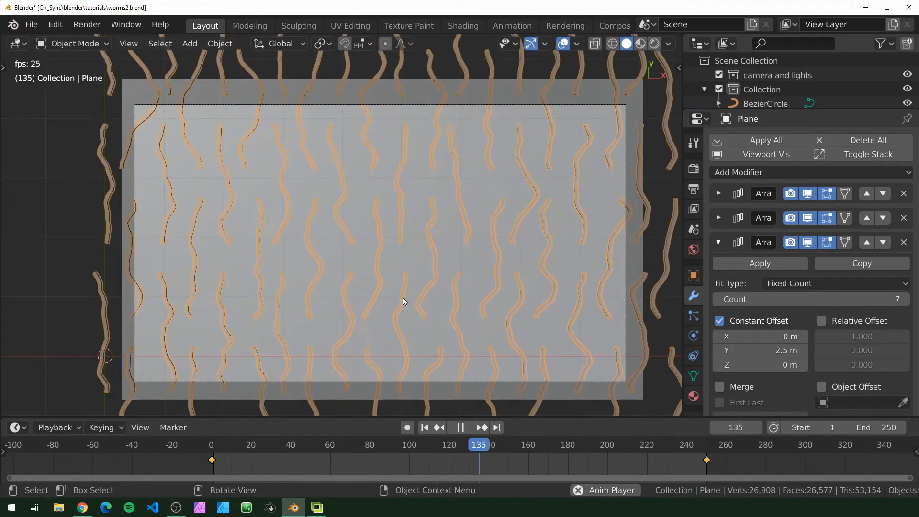
key("space")
Set the size of the Displace modifier's Clouds texture "worms" to 0.5 and play the animation
left_click(718, 242)
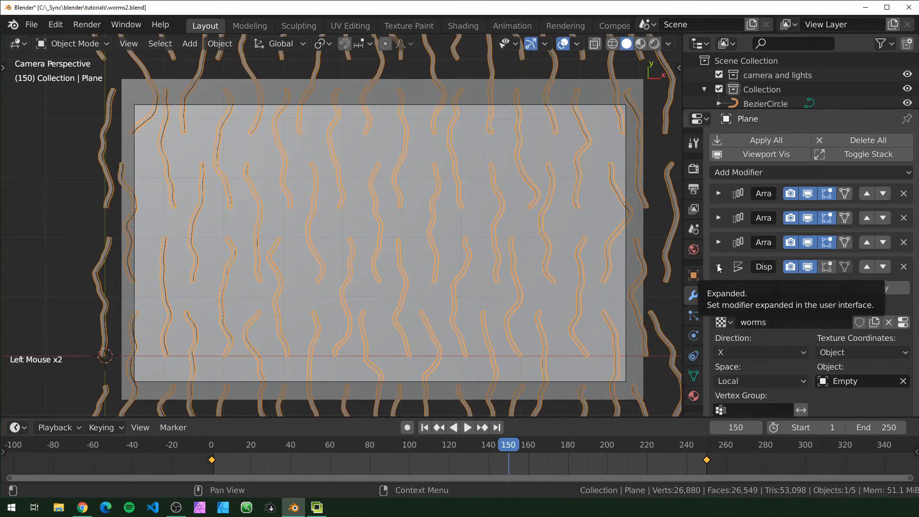
left_click(906, 323)
scroll(814, 367, "down", 7)
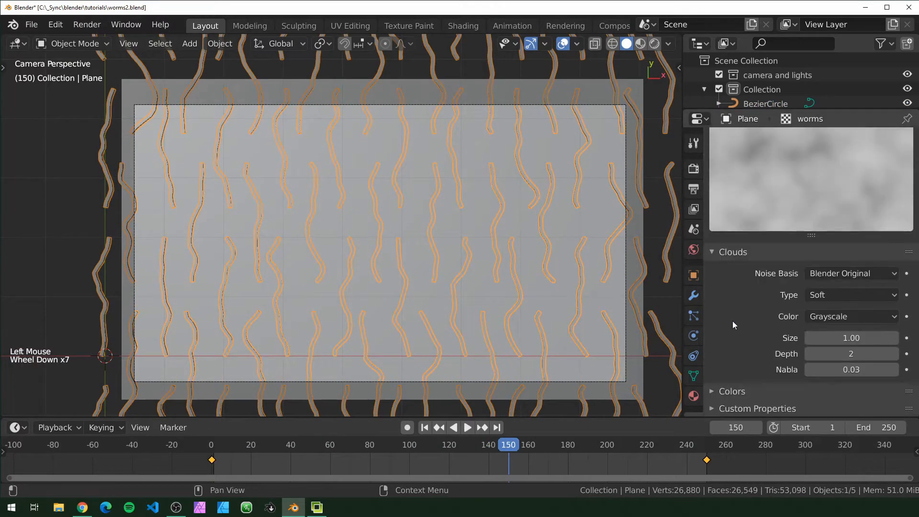
left_click(860, 339)
type(".5")
key("Return")
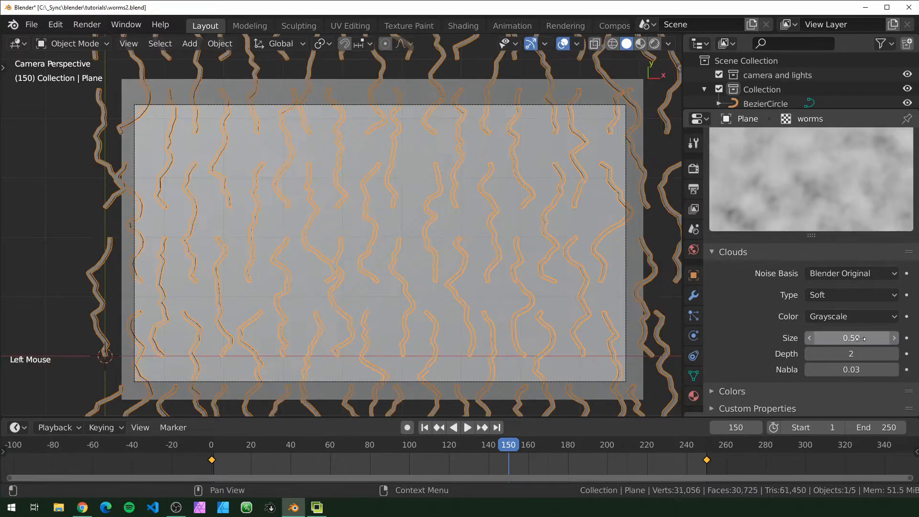
key("space")
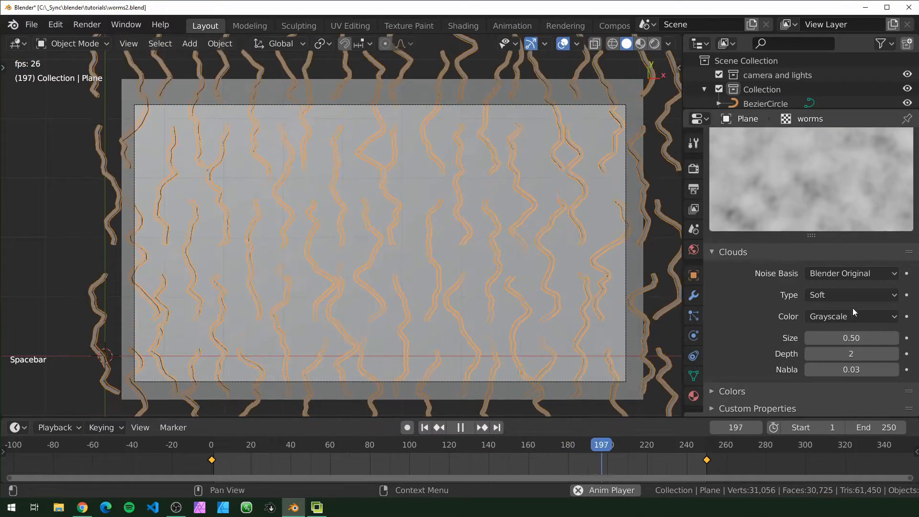
key("space")
Scale the Bezier circle that carries the empty up by about 13.5
scroll(407, 304, "down", 6)
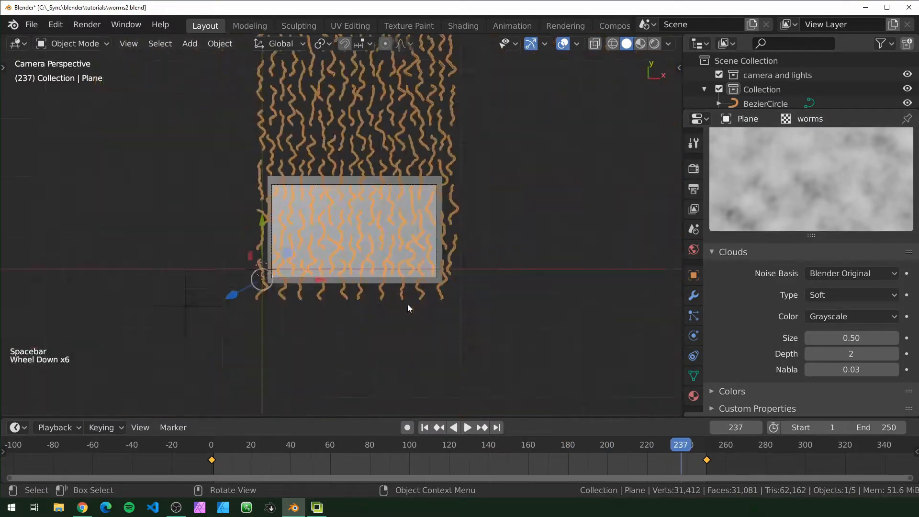
middle_click_drag(406, 303, 439, 231)
scroll(501, 210, "down", 6)
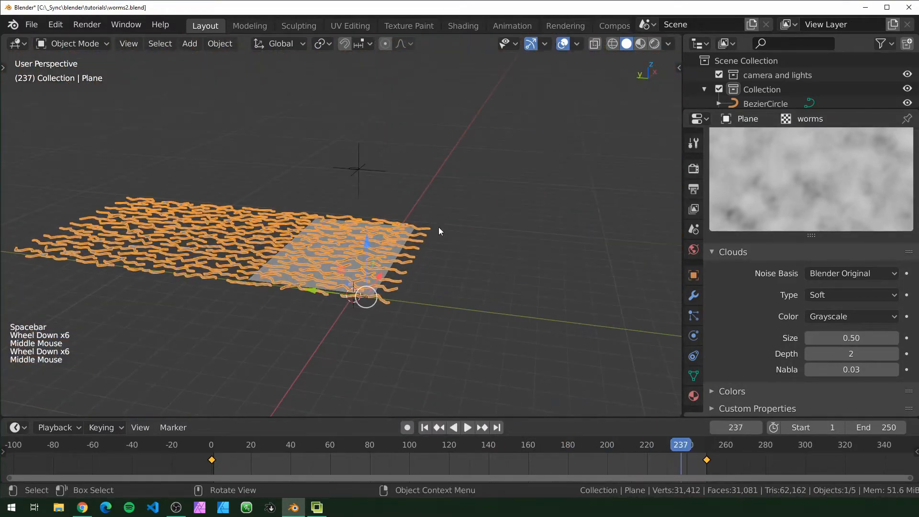
left_click(353, 167)
key("s")
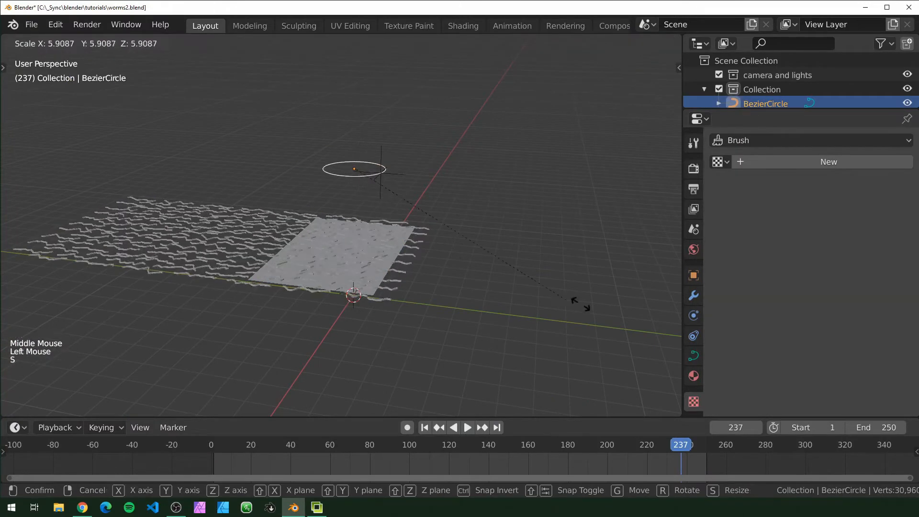
left_click(248, 304)
scroll(249, 305, "up", 6)
middle_click_drag(332, 288, 252, 345)
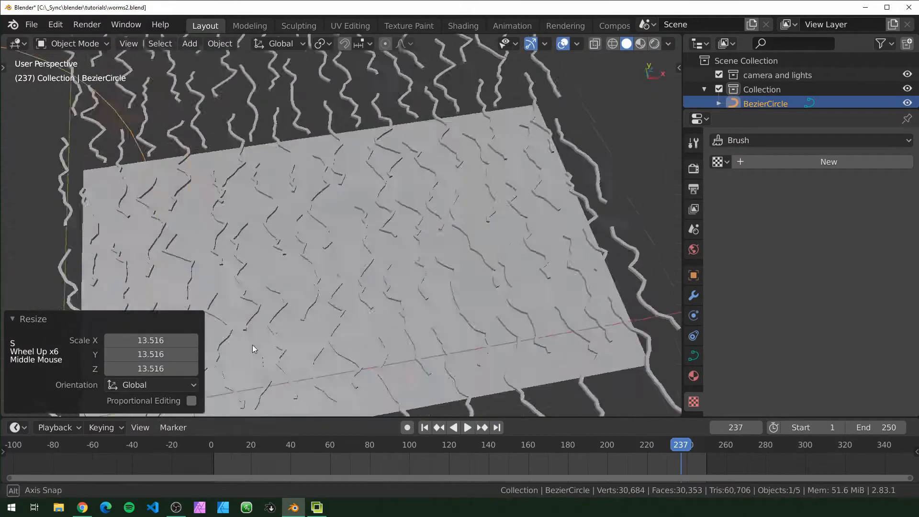
Play the animation in camera view with the worms selected, and inspect their shapes from an angled view
key("KP_0")
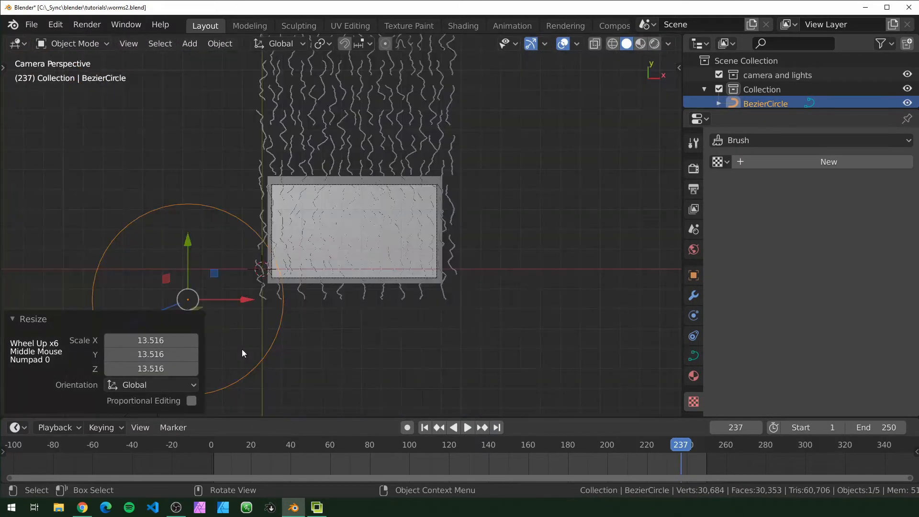
left_click(397, 151)
scroll(391, 158, "up", 6)
key("space")
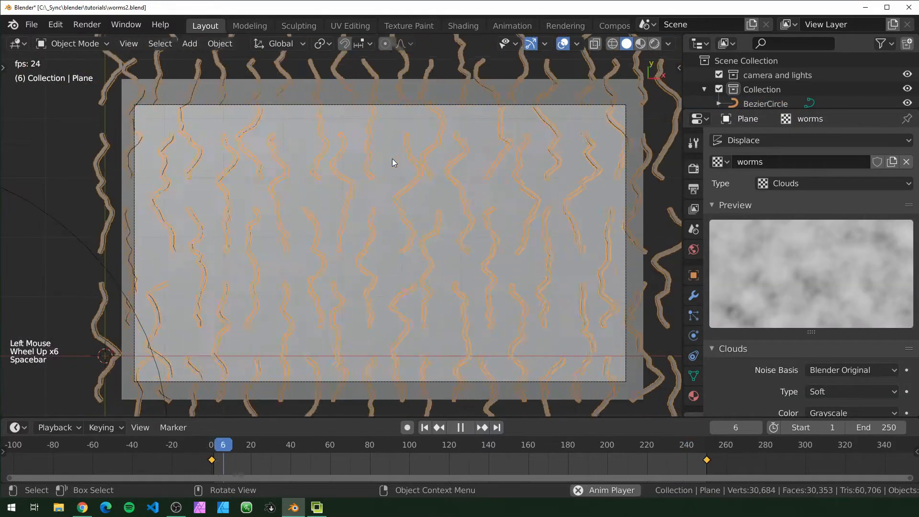
key("space")
middle_click_drag(404, 254, 440, 243)
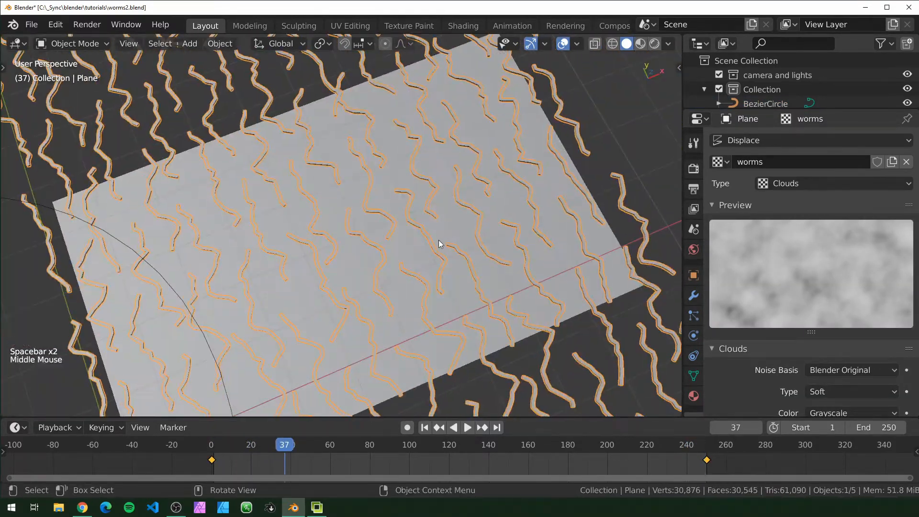
scroll(441, 243, "down", 4)
scroll(439, 244, "up", 3)
Undo the Bezier circle's enlargement and the Clouds texture size change
key("ctrl+z")
key("ctrl+z")
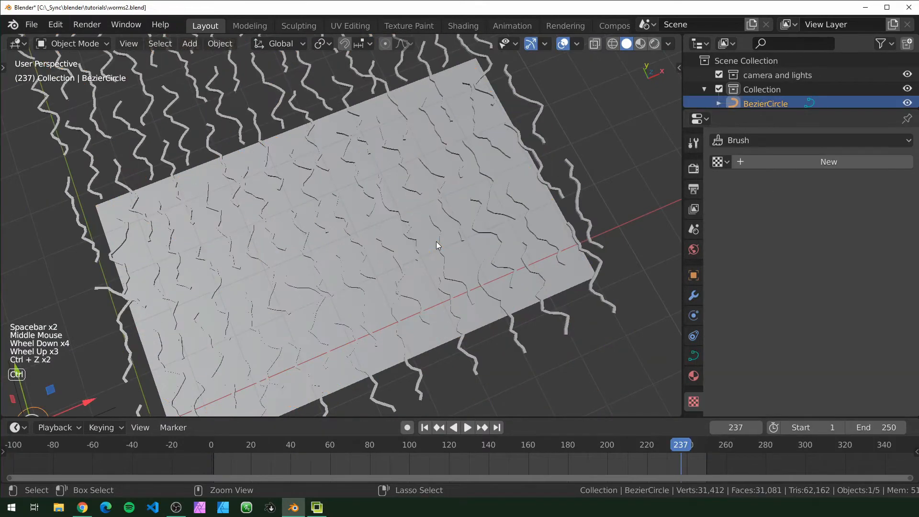
key("ctrl+z")
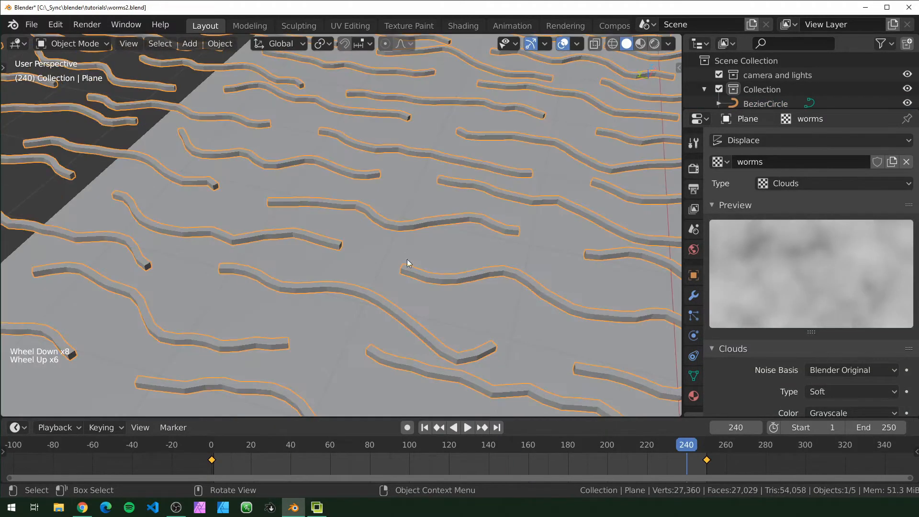
Smooth the worms' surfaces by applying Shade Smooth and enabling Smooth Shading in their Skin modifier
right_click(397, 223)
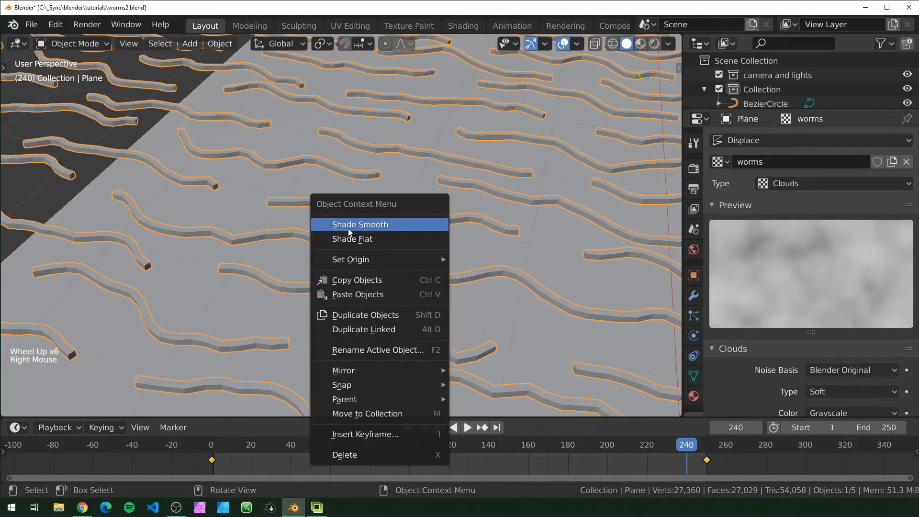
left_click(366, 224)
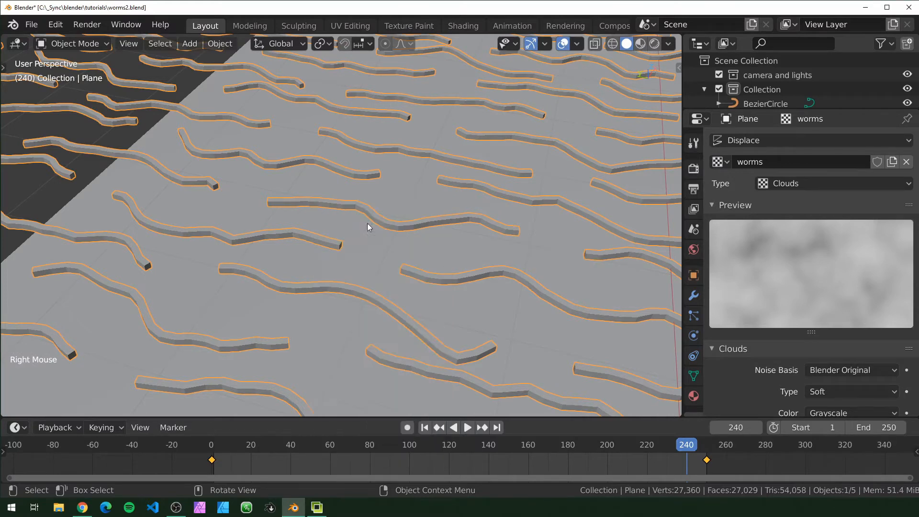
left_click(692, 296)
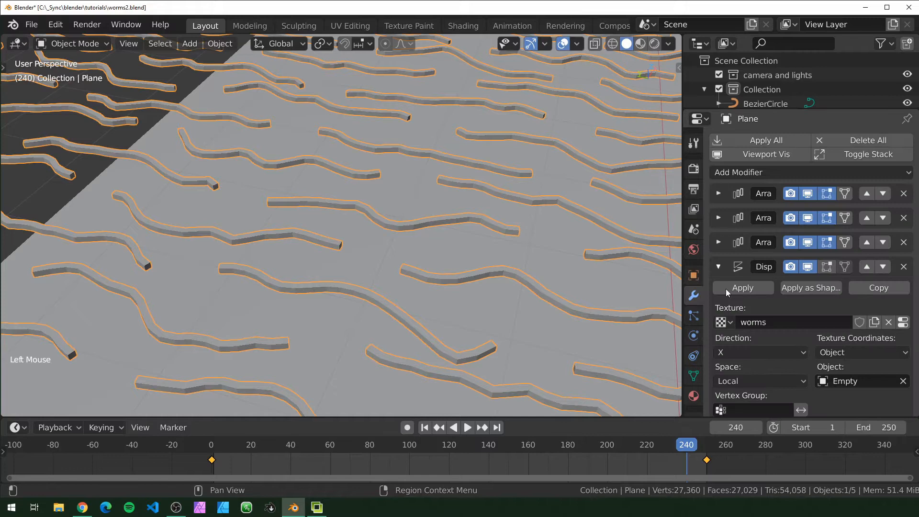
left_click(756, 273)
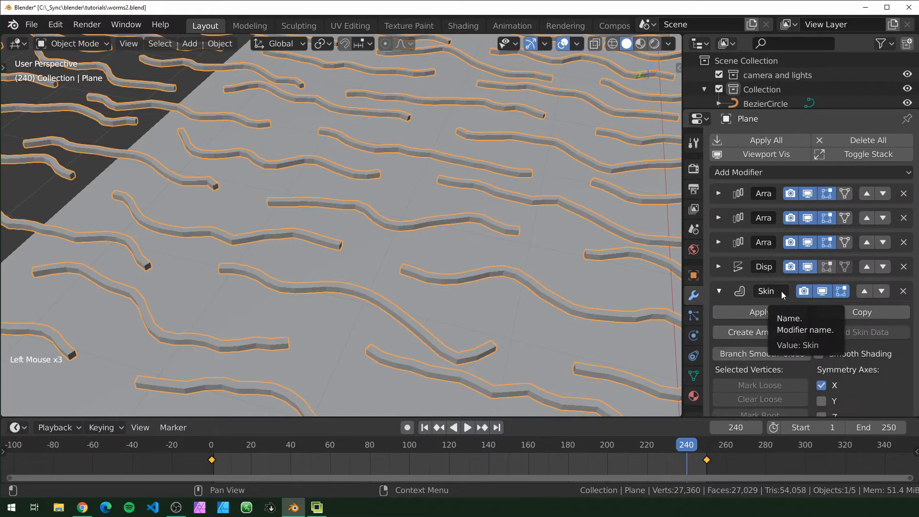
left_click(833, 355)
scroll(536, 323, "down", 4)
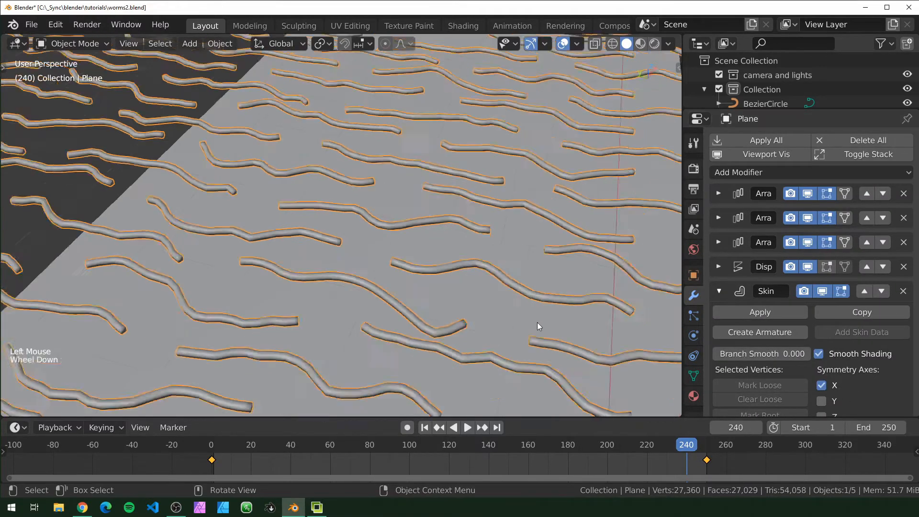
mouse_move(537, 322)
middle_mouse_down()
mouse_move(518, 331)
mouse_move(547, 309)
middle_mouse_up()
scroll(454, 317, "up", 5)
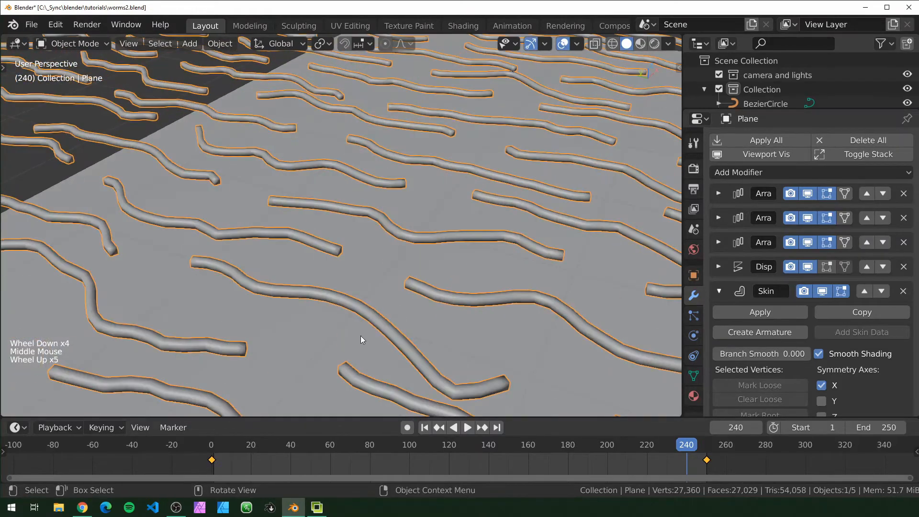
middle_click_drag(465, 320, 390, 306)
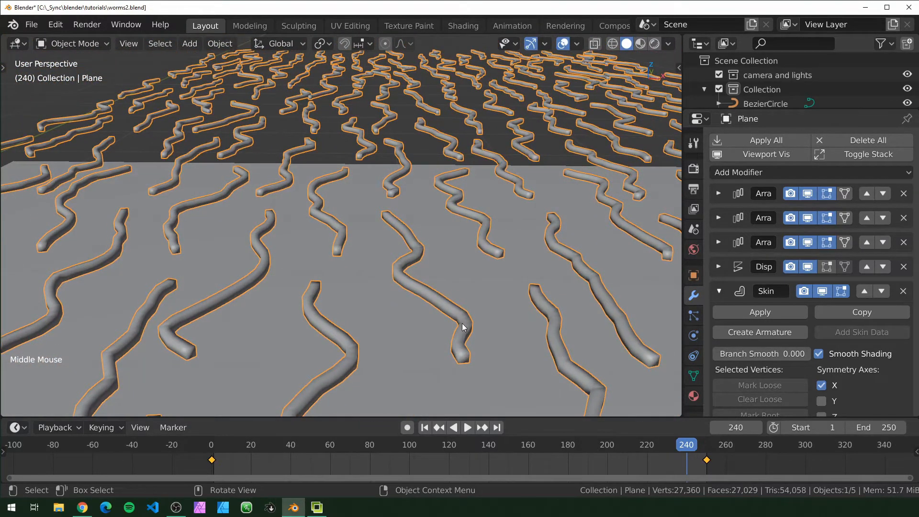
left_click(718, 291)
Switch the viewport to rendered shading with the whole worm field in view
scroll(475, 243, "down", 5)
middle_click_drag(475, 242, 456, 248)
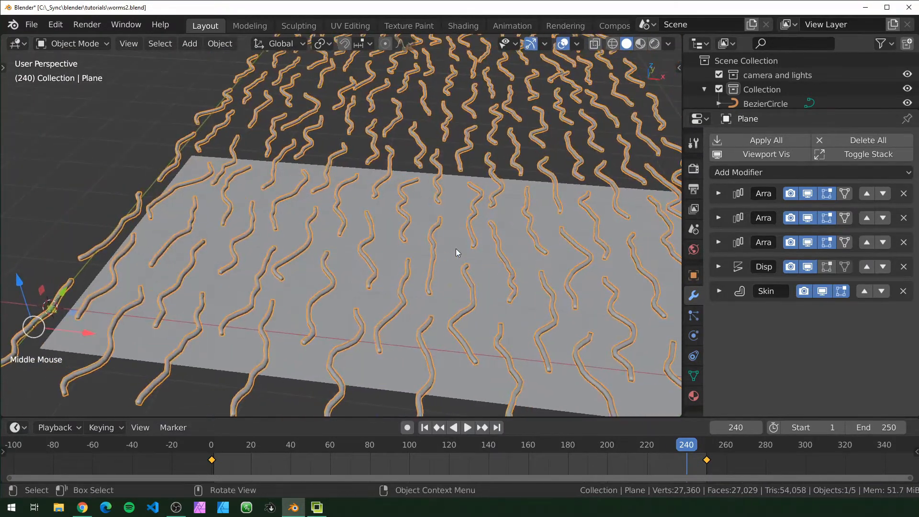
left_click(654, 44)
scroll(405, 288, "down", 4)
mouse_move(405, 288)
middle_mouse_down()
mouse_move(395, 240)
mouse_move(410, 263)
middle_mouse_up()
scroll(410, 265, "up", 1)
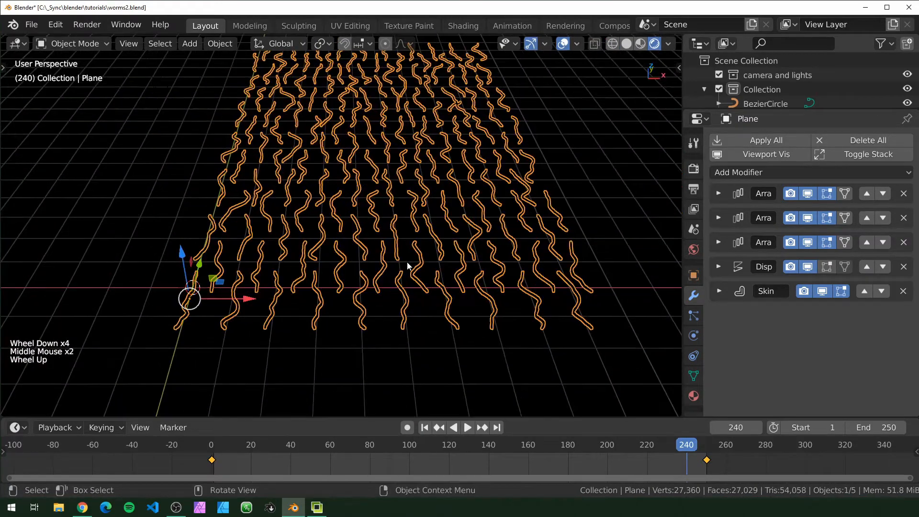
Add a point light with 5000 W power and move it about -1.65 m in X and 1.85 m in Y
key("shift+a")
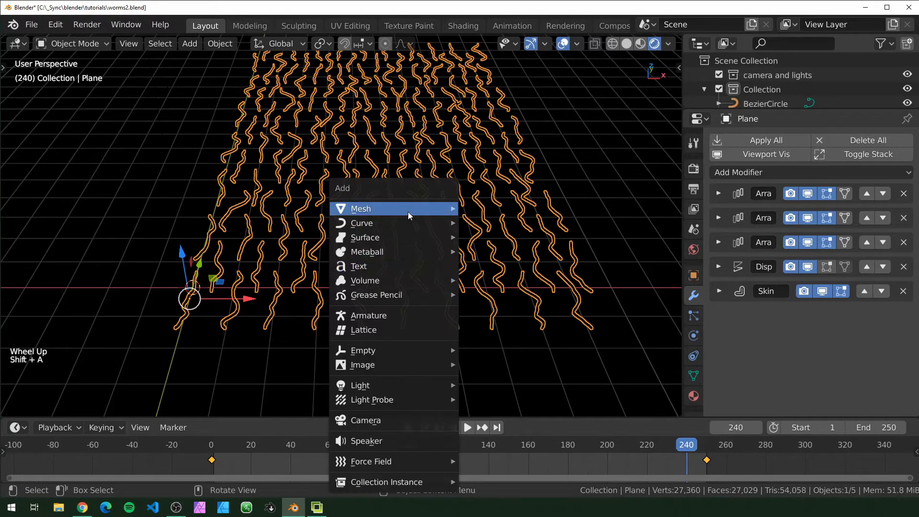
mouse_move(378, 385)
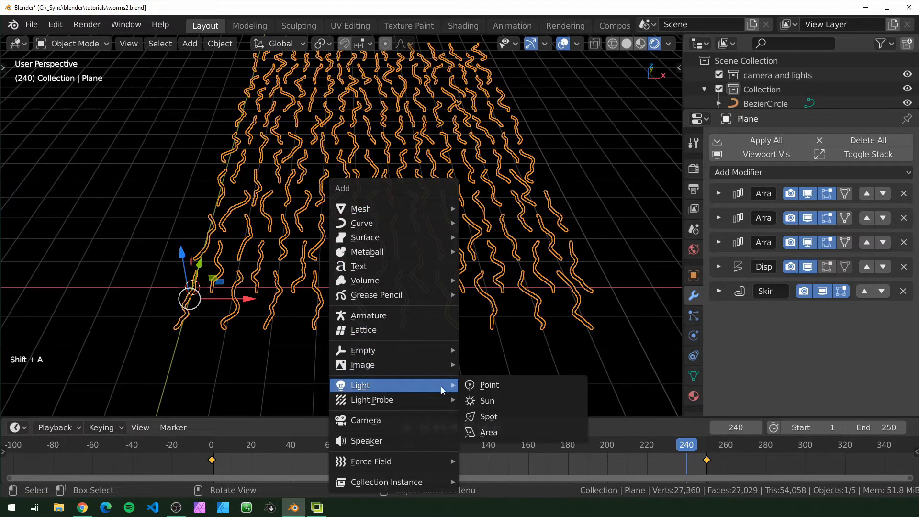
left_click(483, 385)
scroll(256, 311, "down", 3)
middle_click_drag(282, 309, 361, 302, "shift")
left_click(694, 335)
left_click(857, 236)
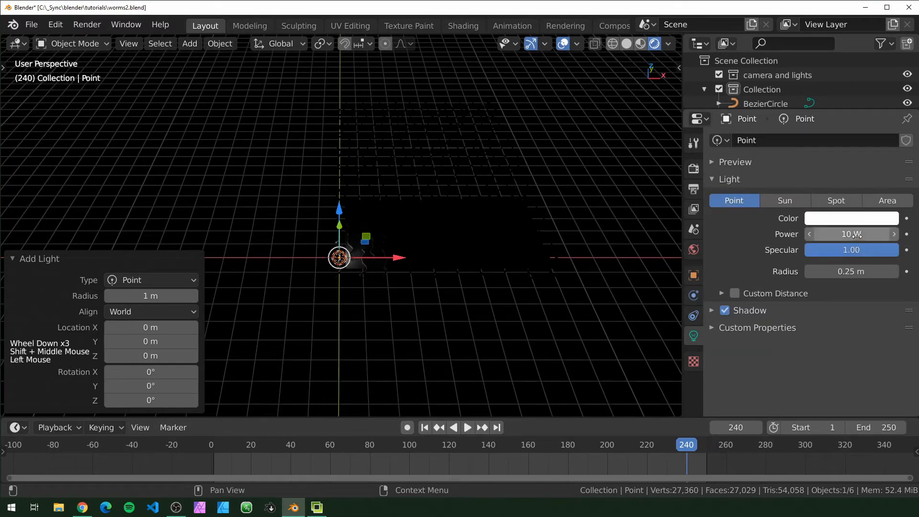
type("5000")
key("Return")
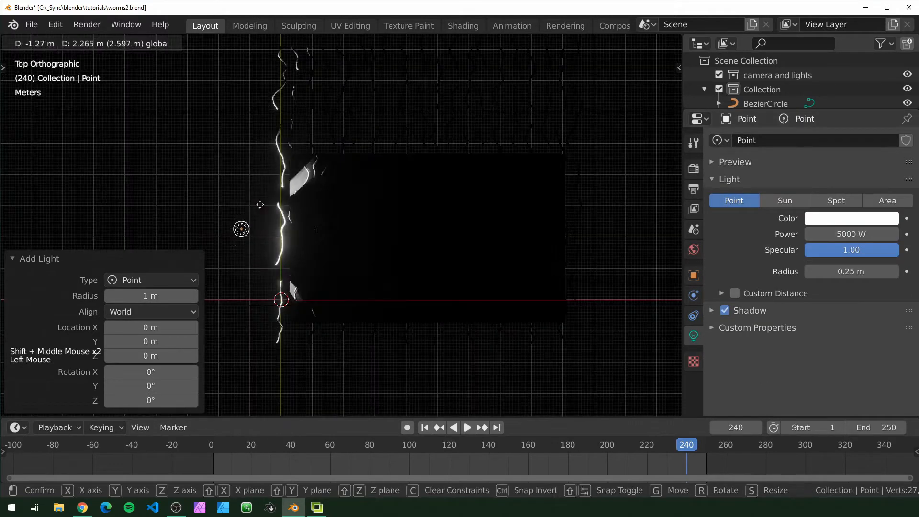
left_click(251, 218)
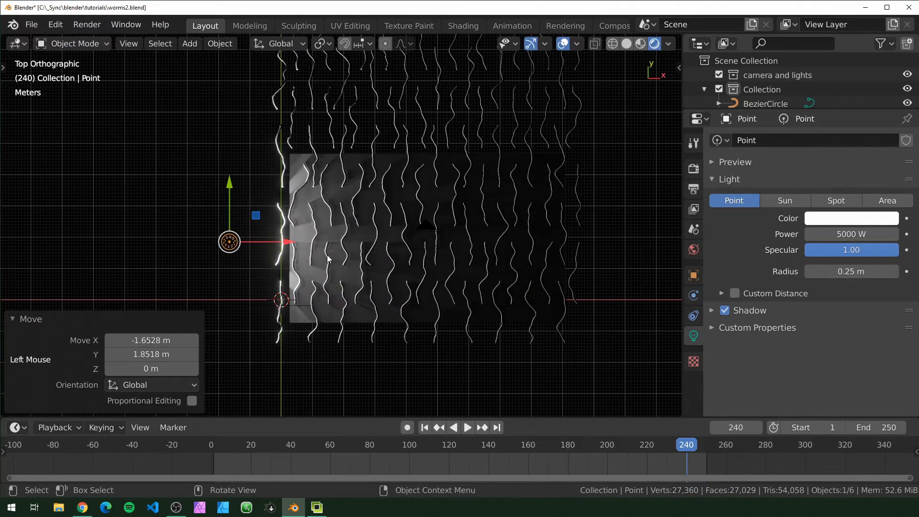
Duplicate the point light about 13 m along X to the opposite side of the ground plane
key("shift+d")
key("x")
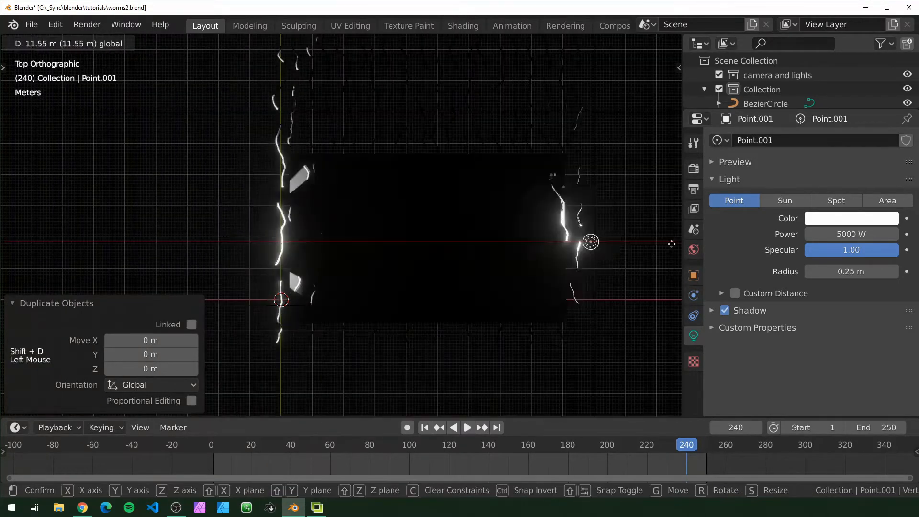
left_click(715, 244)
Duplicate the second light, move the copy about -6.76 m in X to the plane's centre, and shift it along Y past the plane's far edge
key("shift+d")
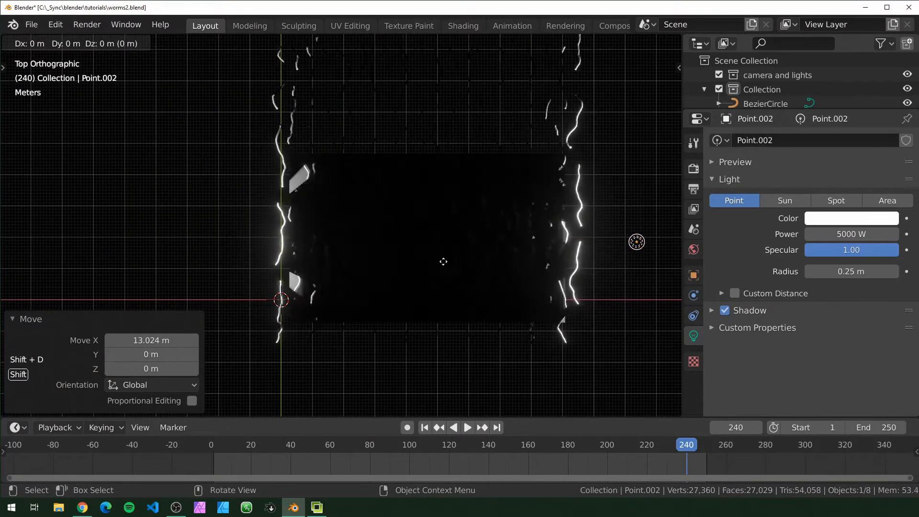
right_click(443, 261)
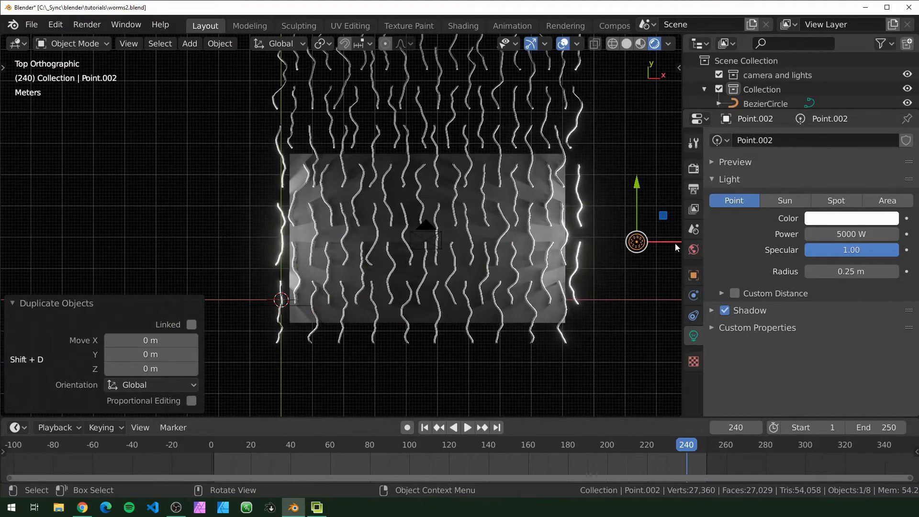
left_click_drag(675, 242, 416, 219)
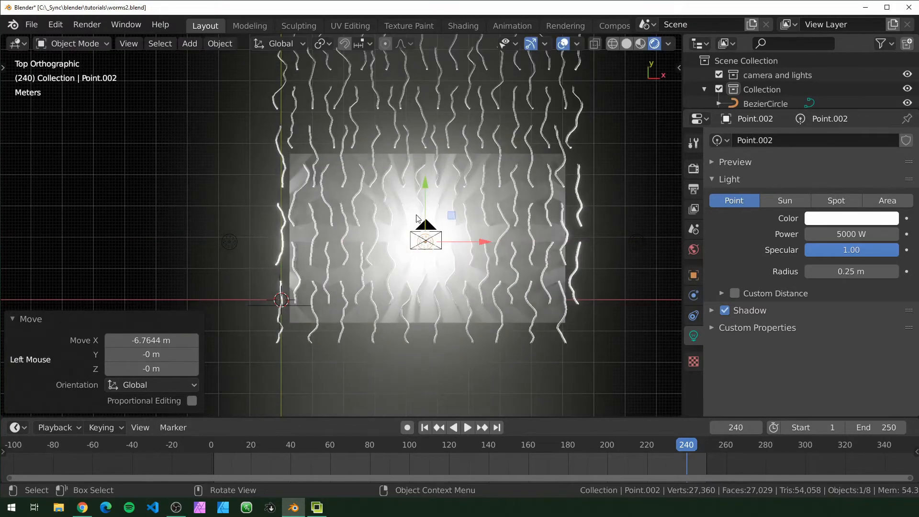
left_click_drag(425, 177, 426, 31)
middle_click_drag(444, 192, 509, 145)
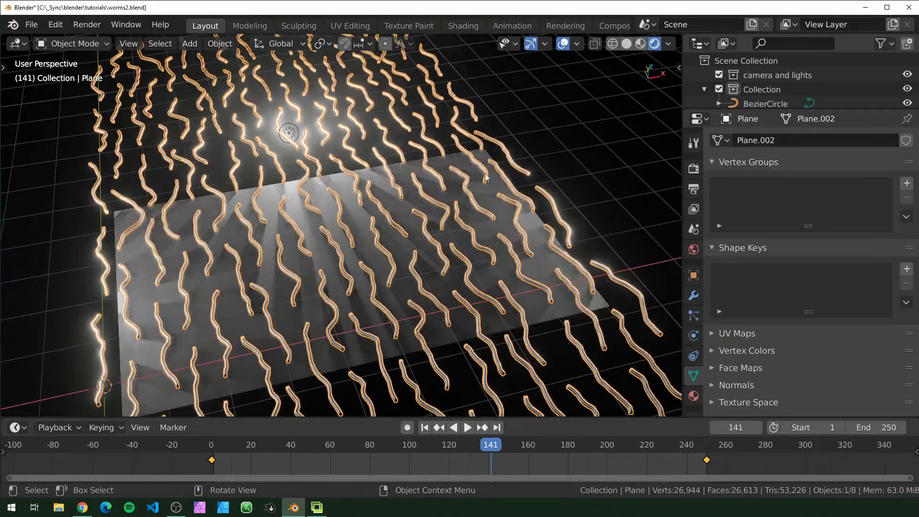
Move all three point lights into the "camera and lights" collection
scroll(530, 266, "down", 4)
scroll(529, 268, "up", 2)
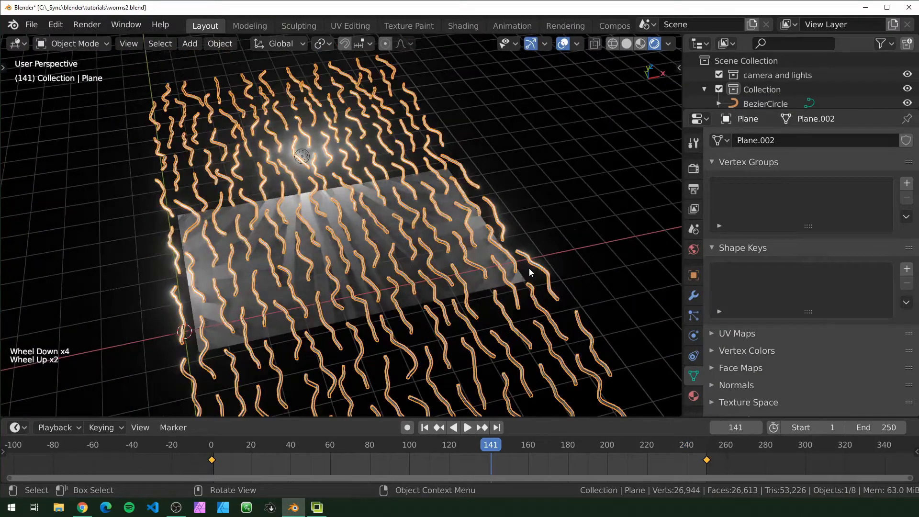
scroll(756, 100, "down", 9)
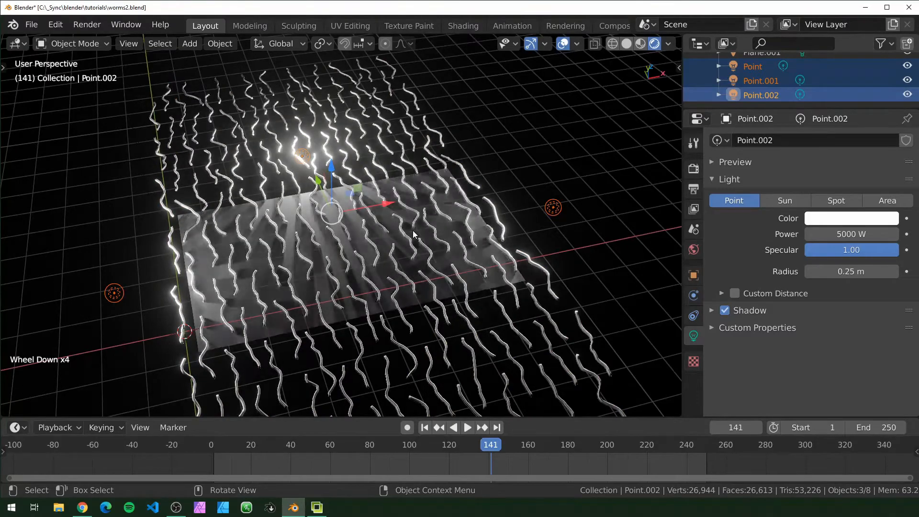
key("m")
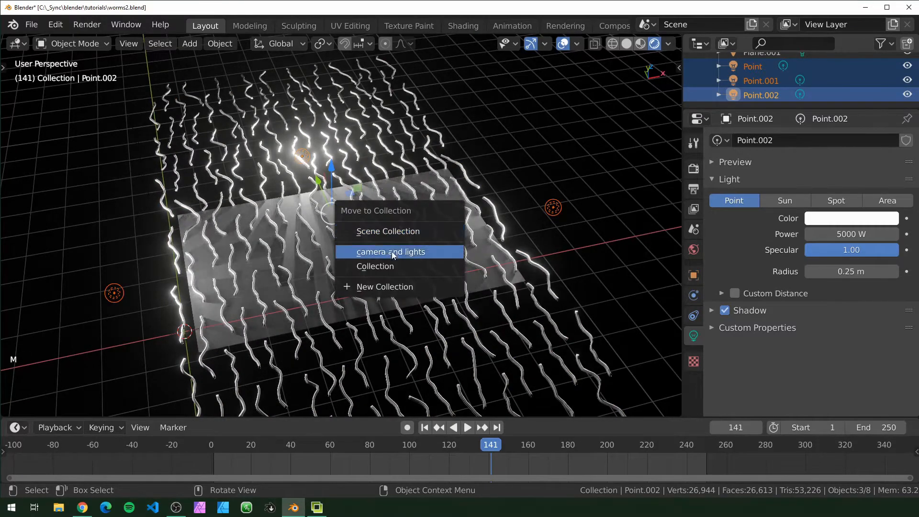
left_click(380, 252)
Move the camera into the "camera and lights" collection
scroll(757, 92, "up", 2)
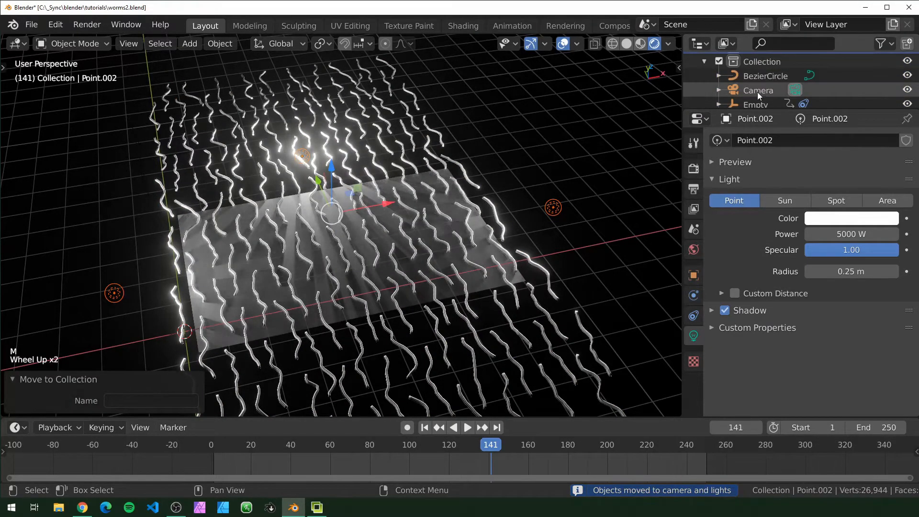
left_click(757, 91)
key("m")
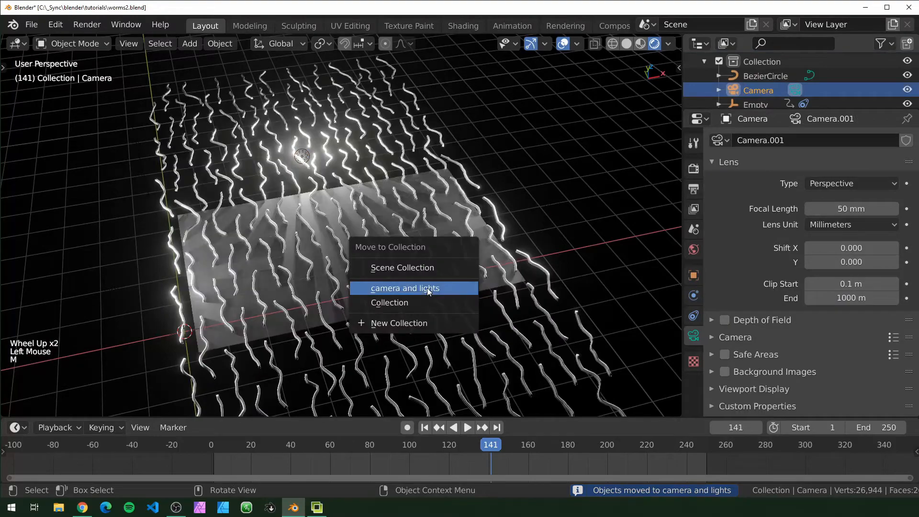
left_click(396, 289)
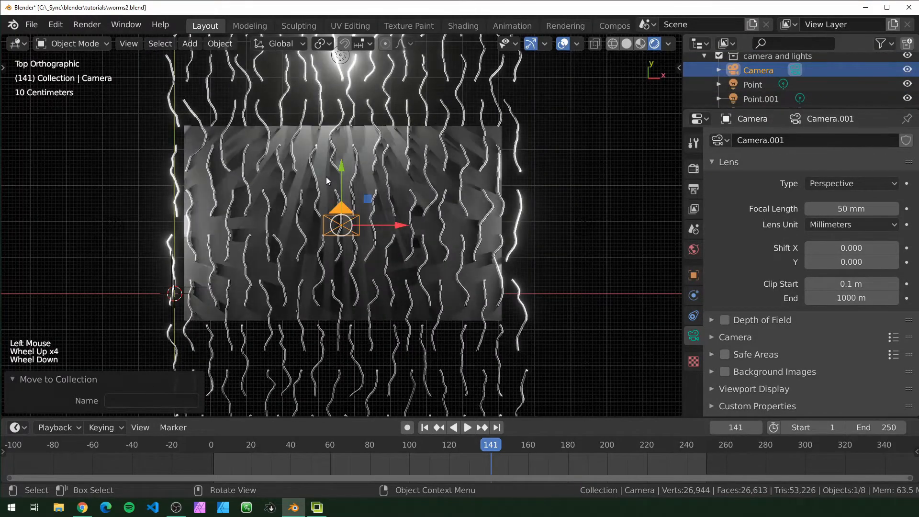
Set the color of the first point light, on the negative X side, to fully saturated red
left_click(759, 86)
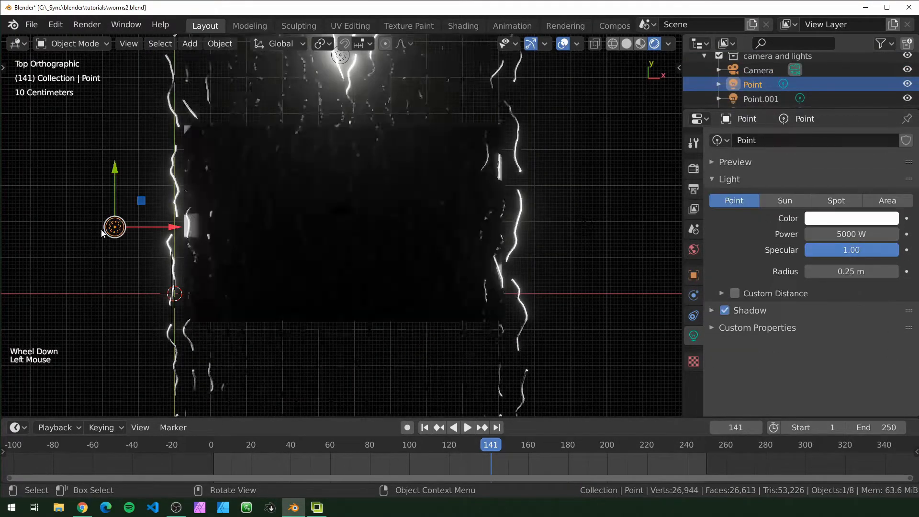
left_click(830, 220)
left_click(851, 219)
left_click(825, 335)
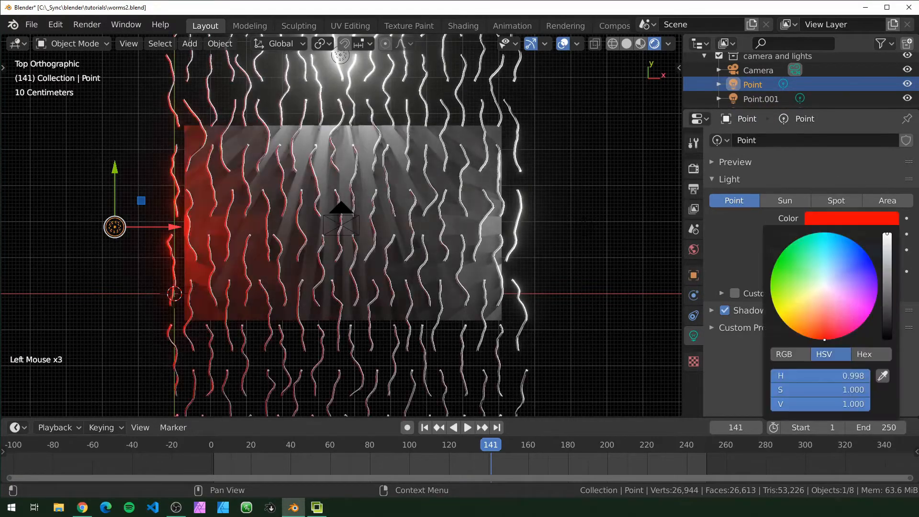
Set the color of the light Point.001, on the positive X side, to saturated blue
left_click(758, 98)
left_click(845, 219)
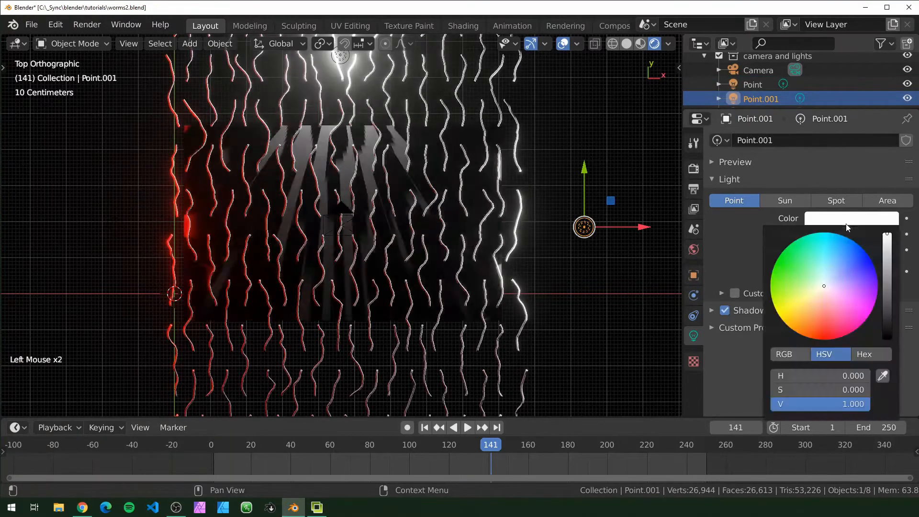
left_click(869, 256)
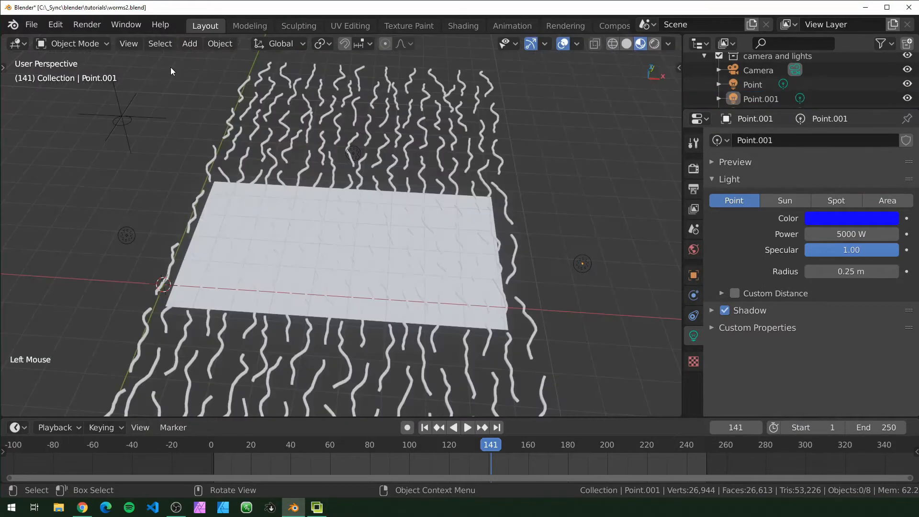
In the Shading workspace, select the worms and give them a new material named "worm"
left_click(462, 25)
key("KP_7")
scroll(529, 228, "up", 4)
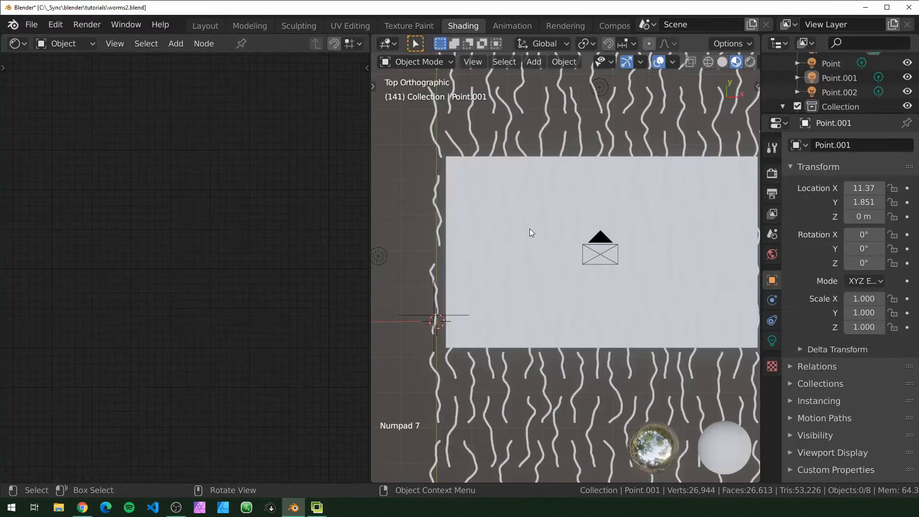
left_click(546, 279)
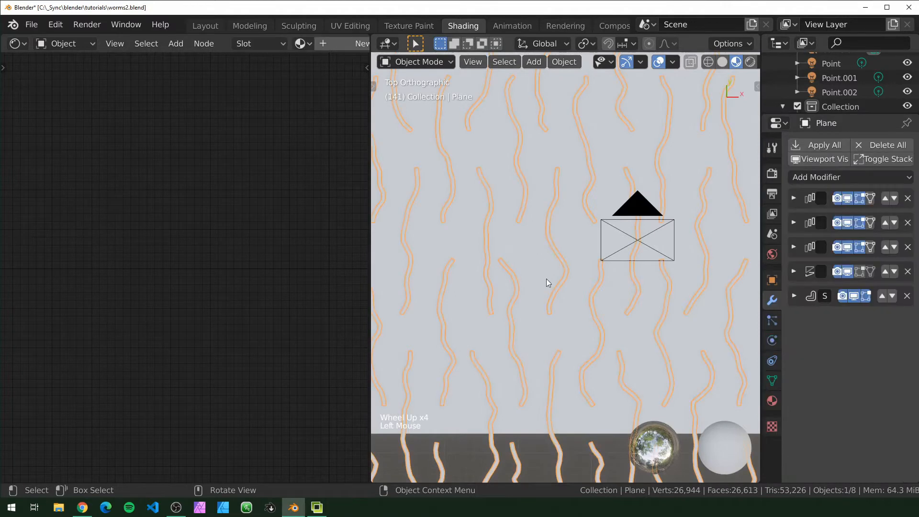
scroll(541, 310, "up", 6)
scroll(322, 41, "down", 9)
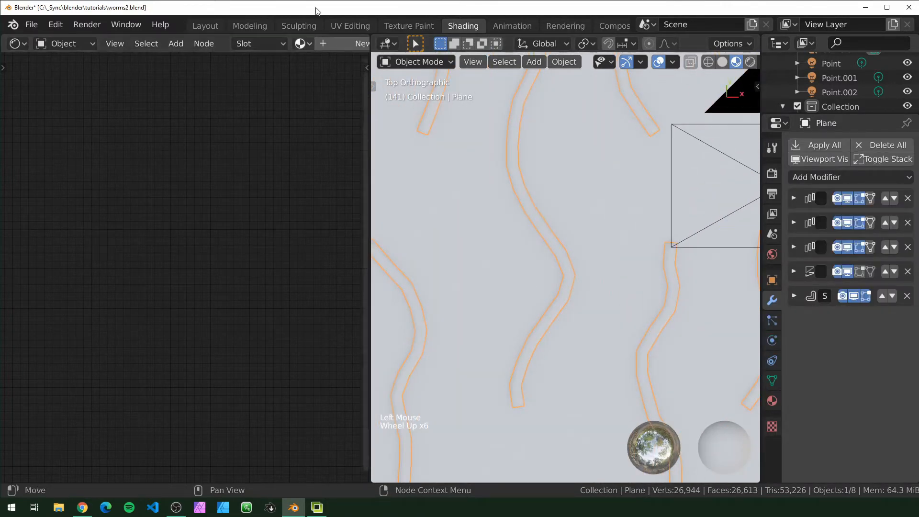
left_click(285, 41)
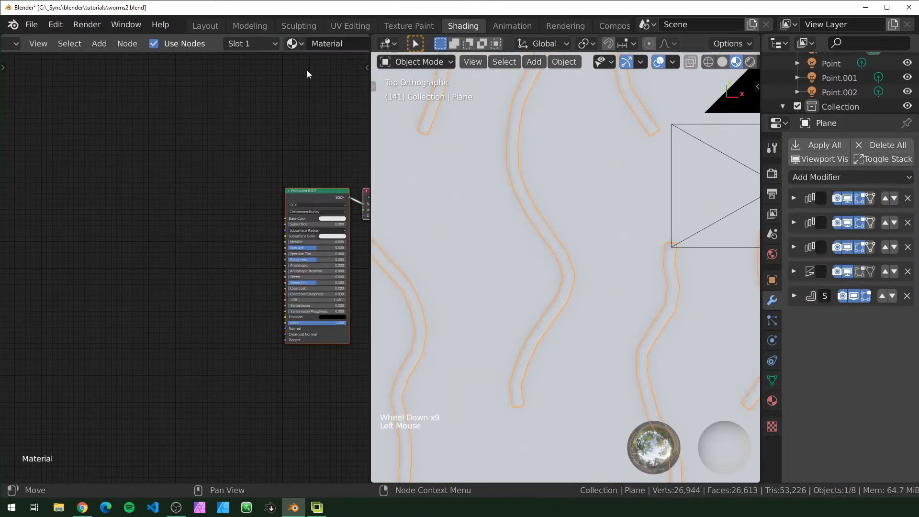
double_click(327, 44)
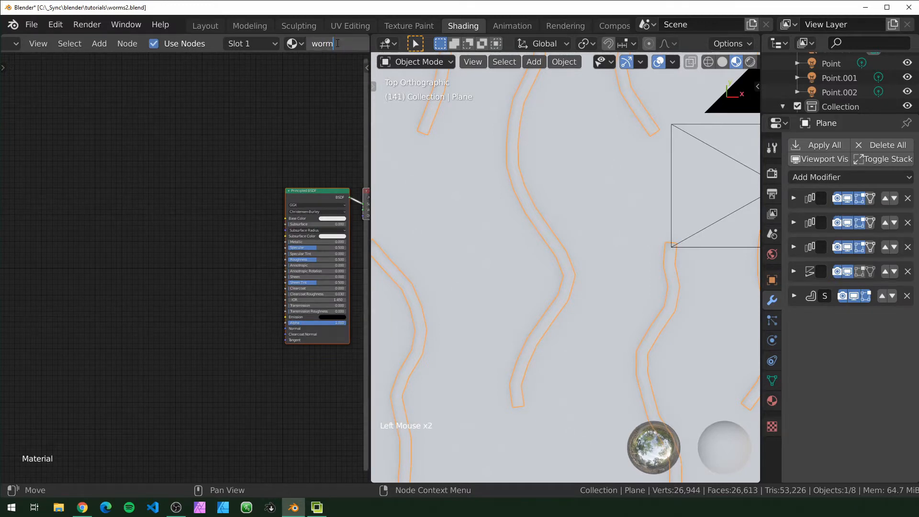
key("Return")
Move the Principled BSDF node away from the Material Output and add an Emission shader node between them, below the link
key("shift+a")
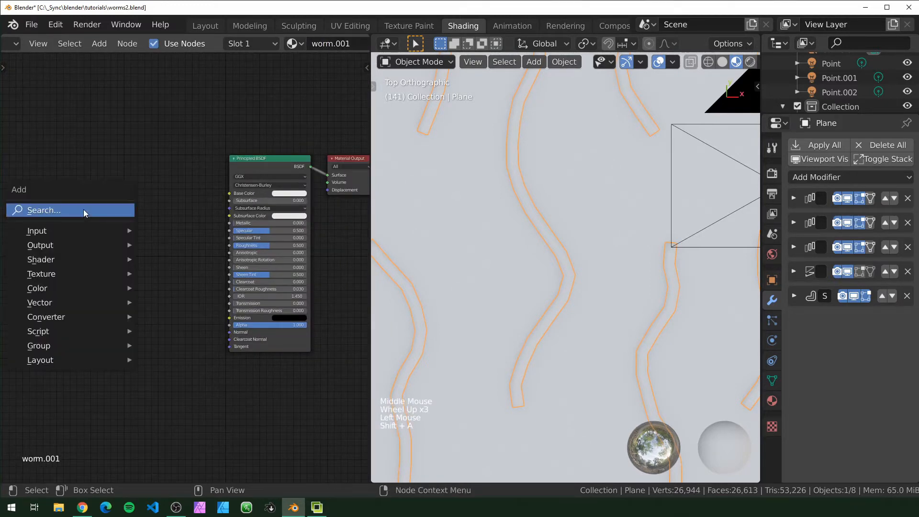
left_click_drag(267, 168, 108, 180)
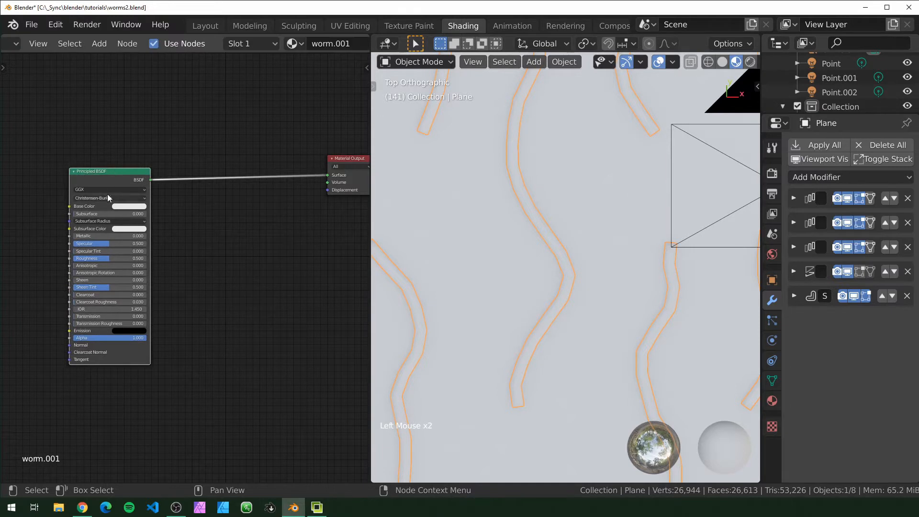
left_click(222, 239)
key("shift+a")
left_click(223, 240)
type("em")
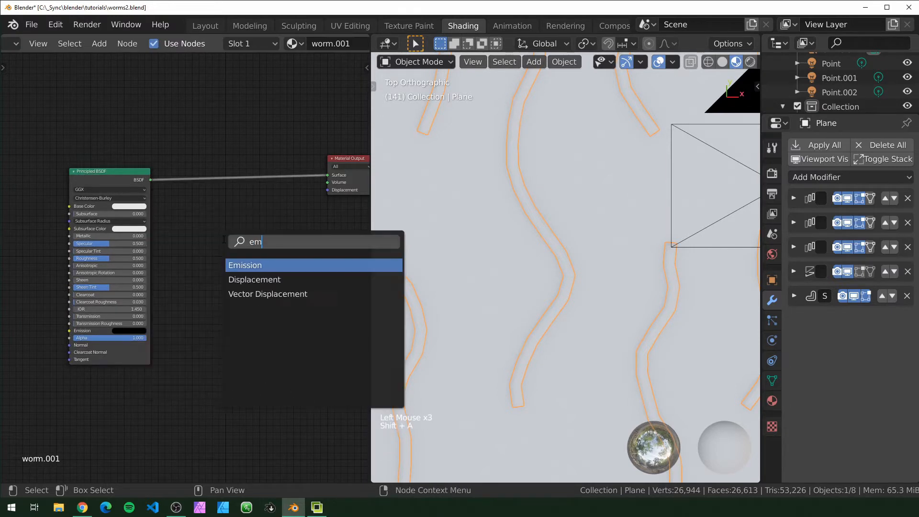
key("Return")
left_click(187, 271)
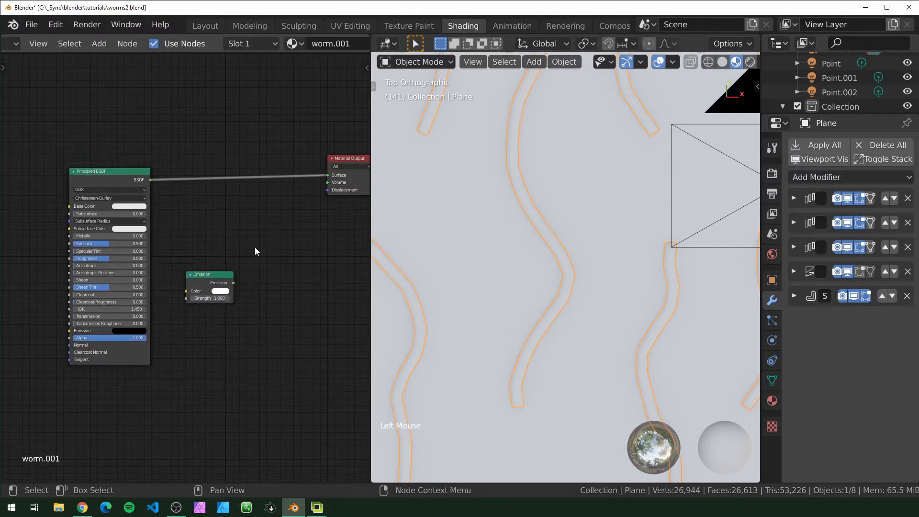
Insert a Mix Shader between the Principled BSDF and Material Output, and connect the Emission node to its second shader input
key("shift+a")
left_click(256, 248)
type("mix")
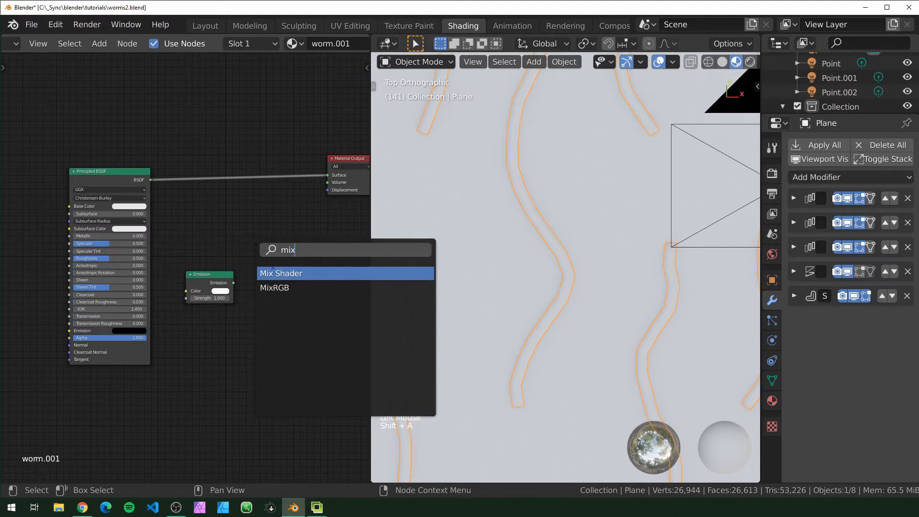
key("Return")
left_click(235, 276)
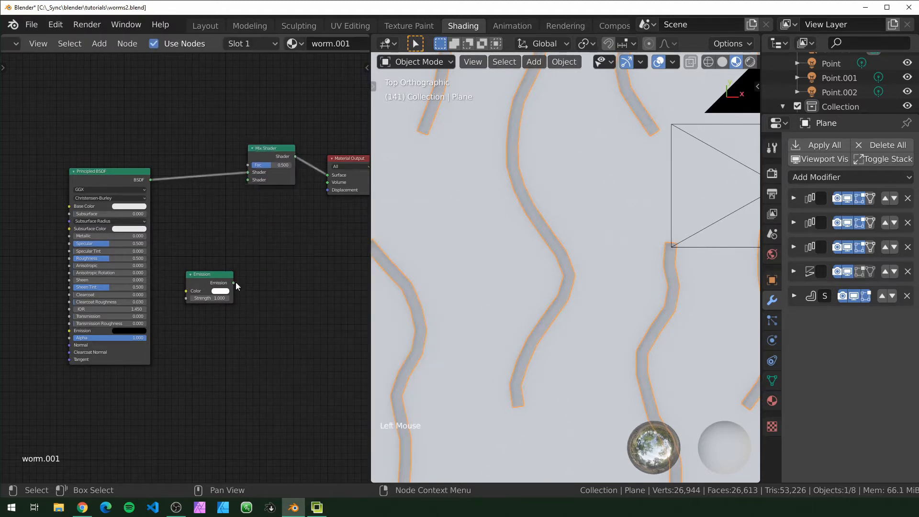
left_click_drag(234, 282, 247, 180)
left_click_drag(206, 275, 197, 256)
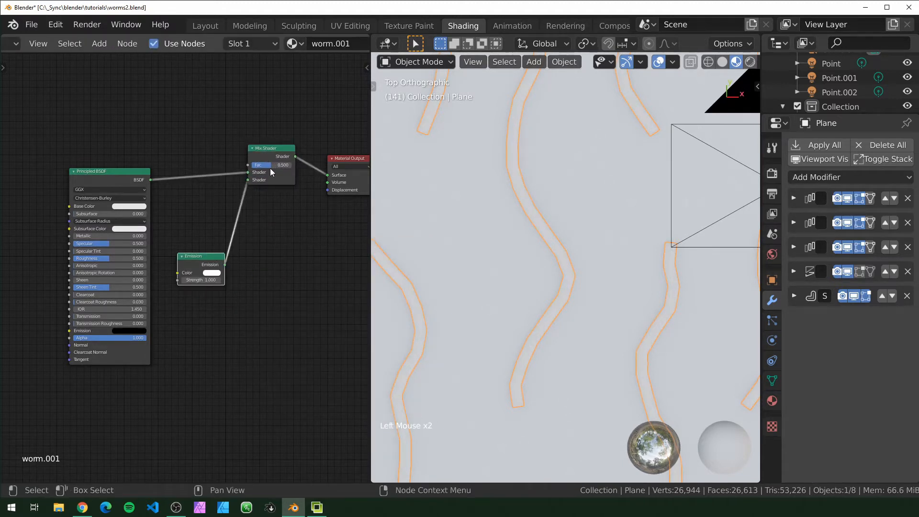
Add a Wave Texture node and connect its Fac output to the Mix Shader's Fac input
middle_click_drag(270, 167, 345, 206)
left_click(119, 147)
key("shift+a")
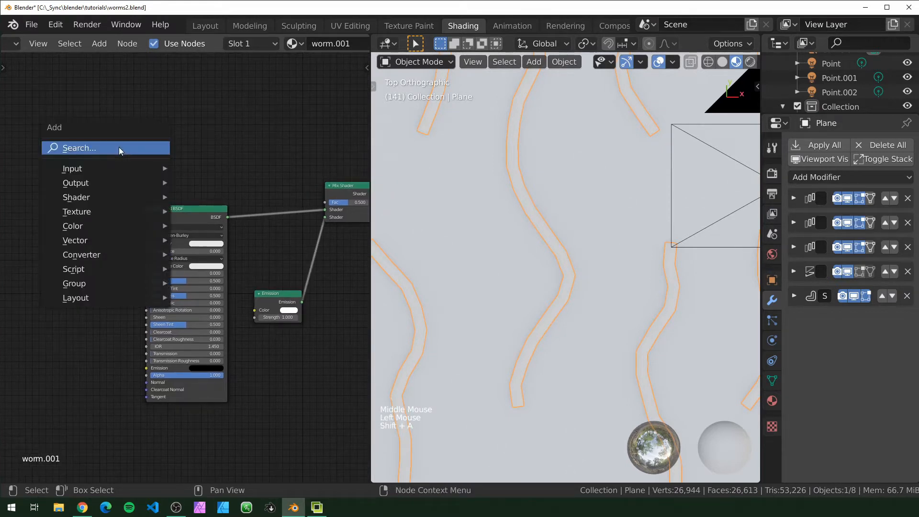
left_click(118, 147)
type("wave")
key("Return")
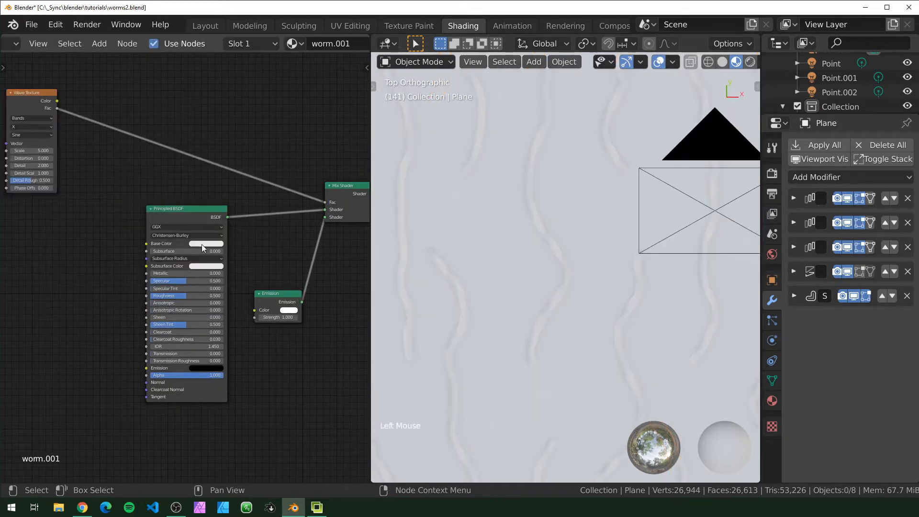
Set the Principled BSDF base color to a fully saturated, darker magenta with a value of about 0.66
left_click(203, 244)
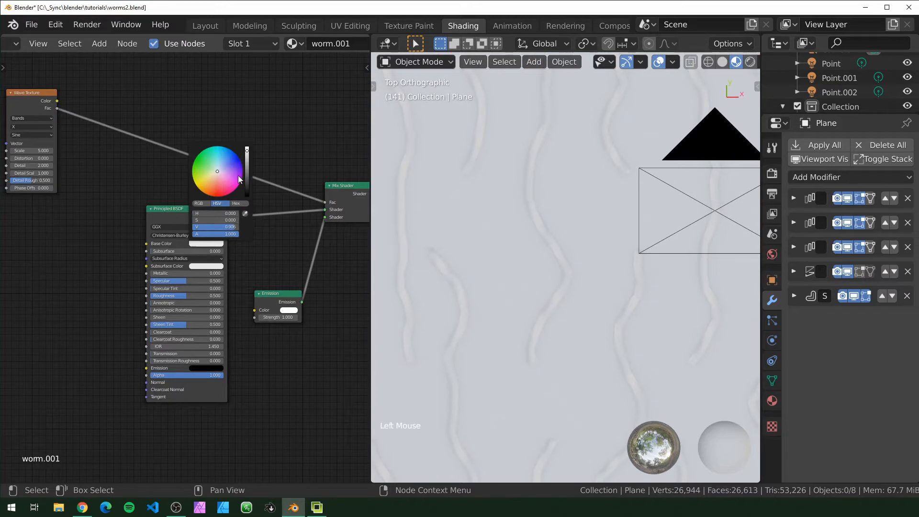
left_click_drag(234, 182, 238, 186)
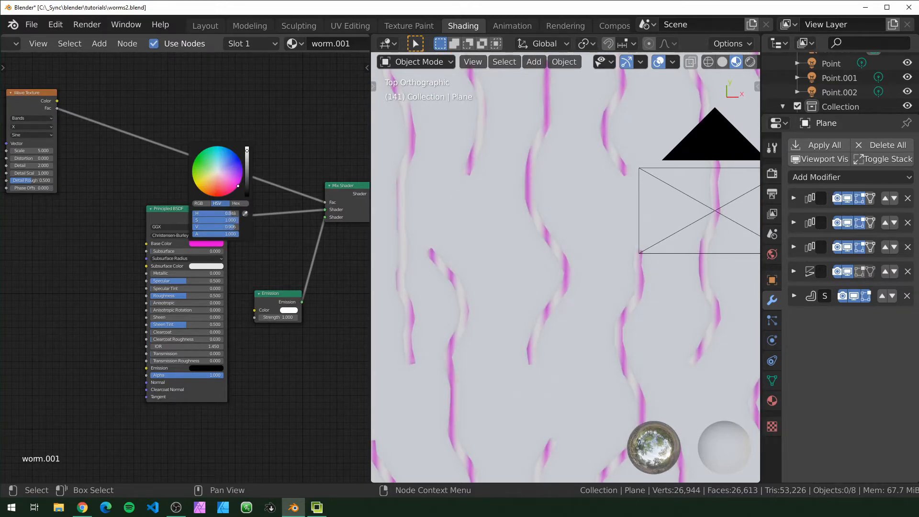
left_click(218, 243)
left_click_drag(248, 171, 247, 163)
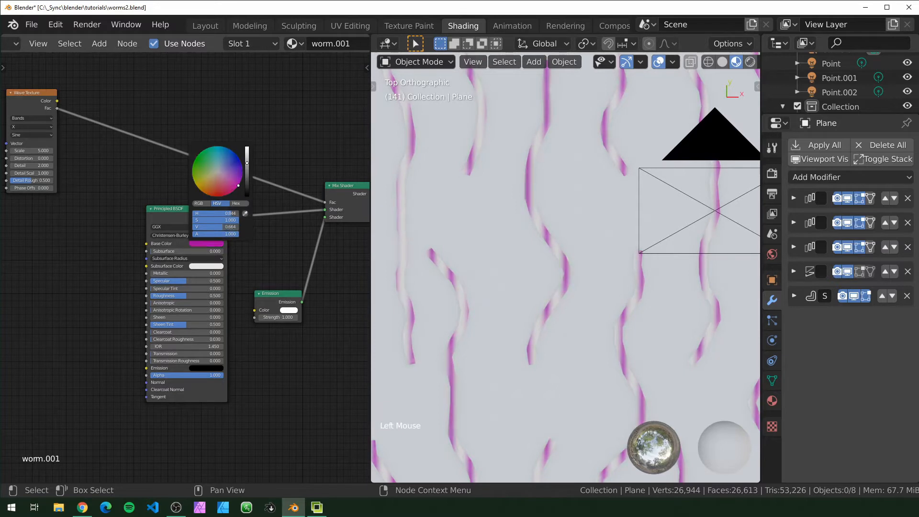
Insert a Math node set to Greater Than after the Wave Texture, and switch the wave bands' direction to Y
key("shift+a")
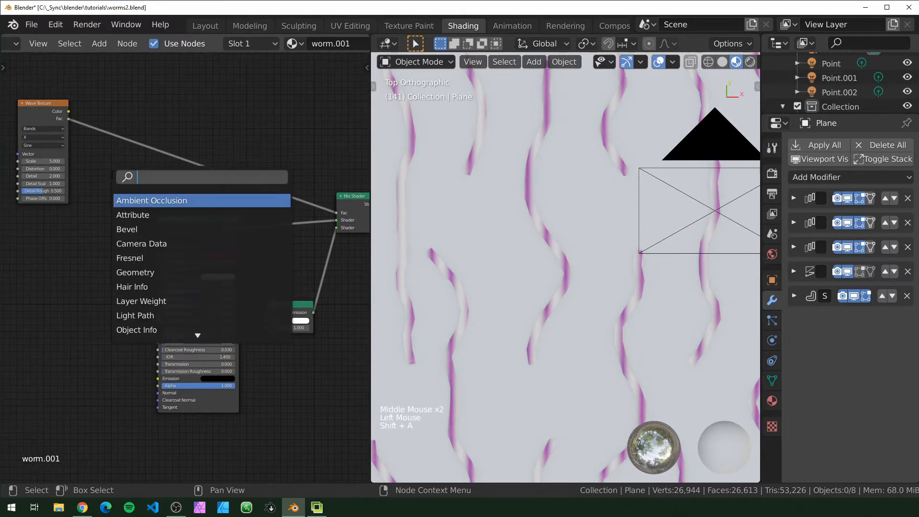
type("math")
key("Return")
left_click(125, 114)
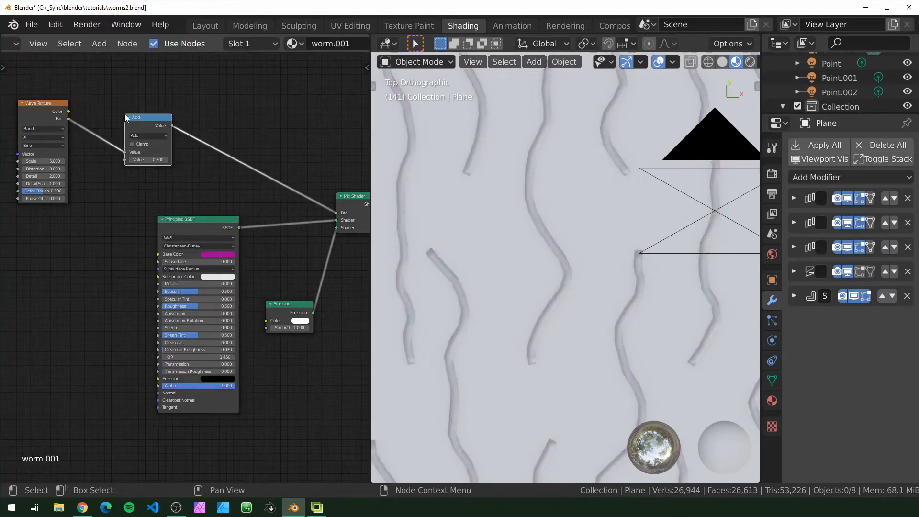
left_click(159, 135)
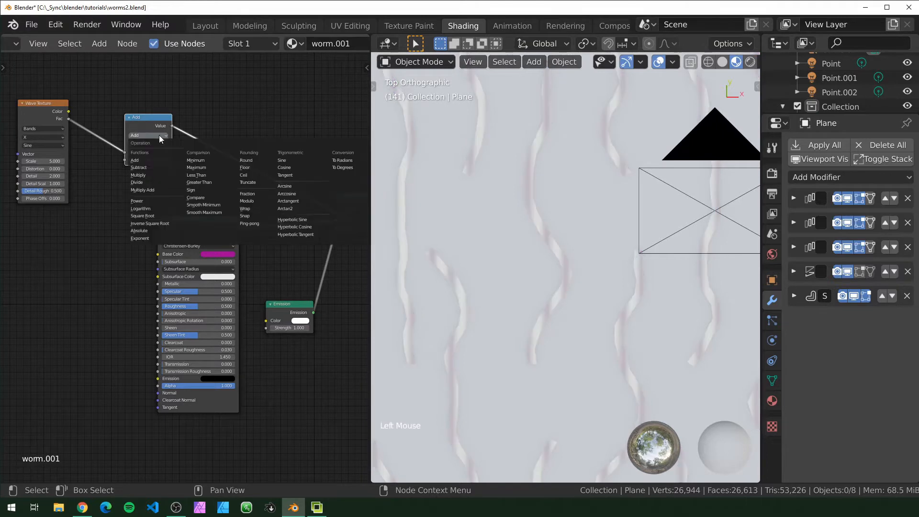
left_click(204, 181)
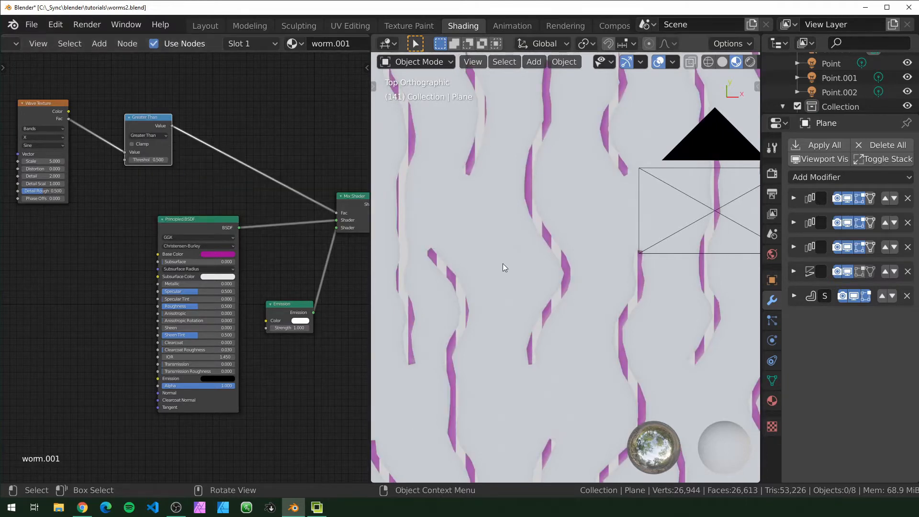
scroll(521, 345, "down", 5)
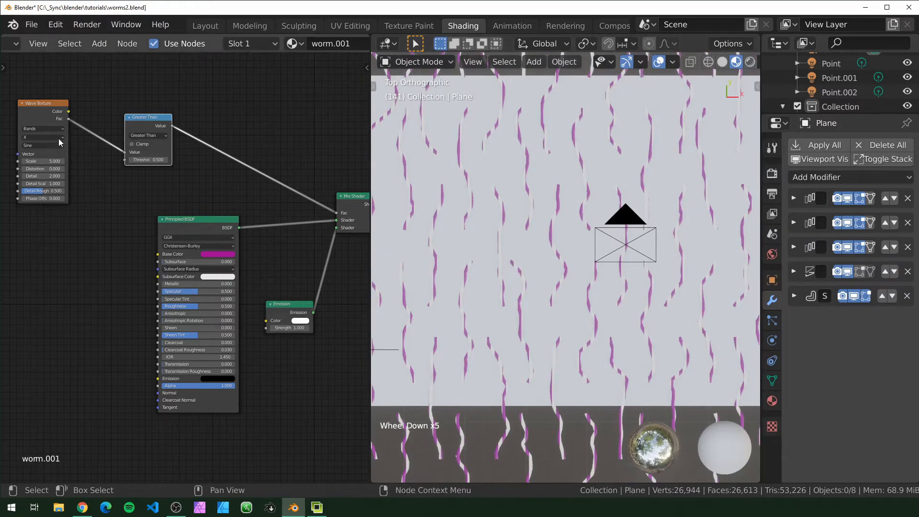
scroll(59, 137, "down", 1, "ctrl")
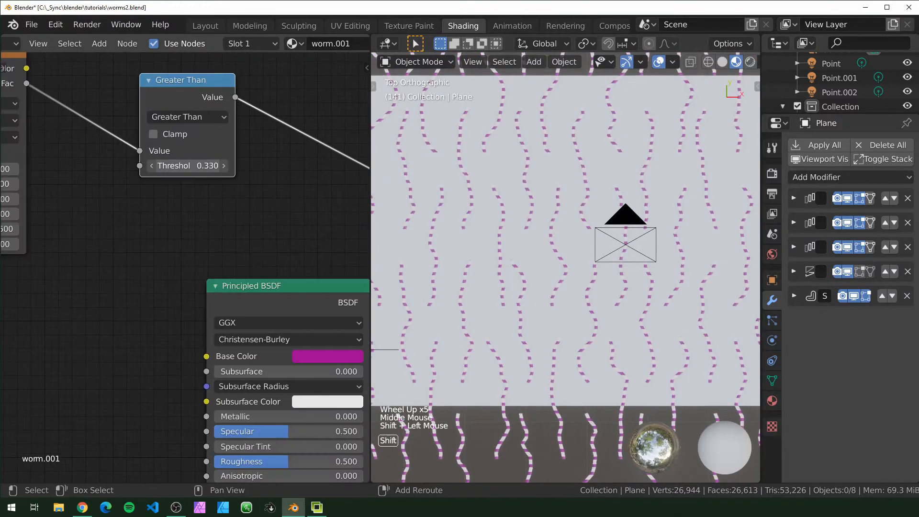
Try different thresholds on the Greater Than node, and move the Wave Texture node farther away to make room
mouse_move(187, 166)
left_mouse_down("shift")
mouse_move(224, 165)
mouse_move(184, 166)
mouse_move(222, 165)
mouse_move(185, 165)
mouse_move(202, 165)
left_mouse_up("shift")
scroll(167, 216, "down", 1)
middle_click_drag(113, 223, 173, 217)
scroll(167, 217, "down", 6)
left_click_drag(102, 141, 42, 117)
Duplicate the Greater Than node, place the copy near the Wave Texture and change its operation to Divide
left_click(216, 156)
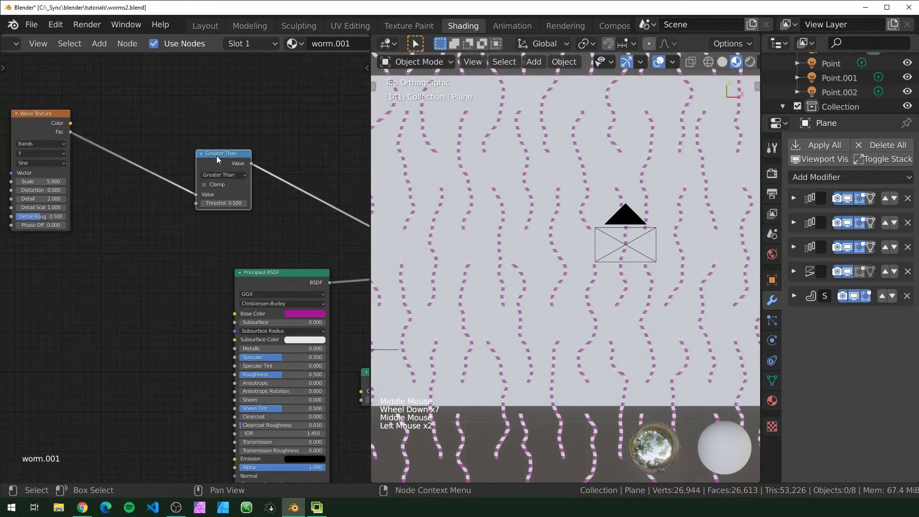
key("shift+d")
left_click(122, 240)
left_click(118, 239)
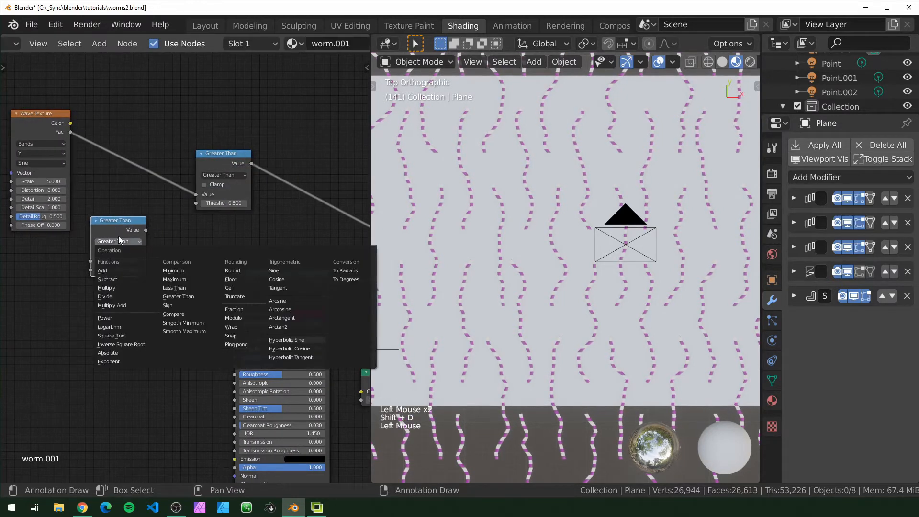
left_click(126, 296)
left_click_drag(136, 242, 151, 222)
Set the Divide node's second value to 1000 and connect its output to the Greater Than threshold
scroll(133, 249, "up", 6)
left_click(134, 250)
type("10")
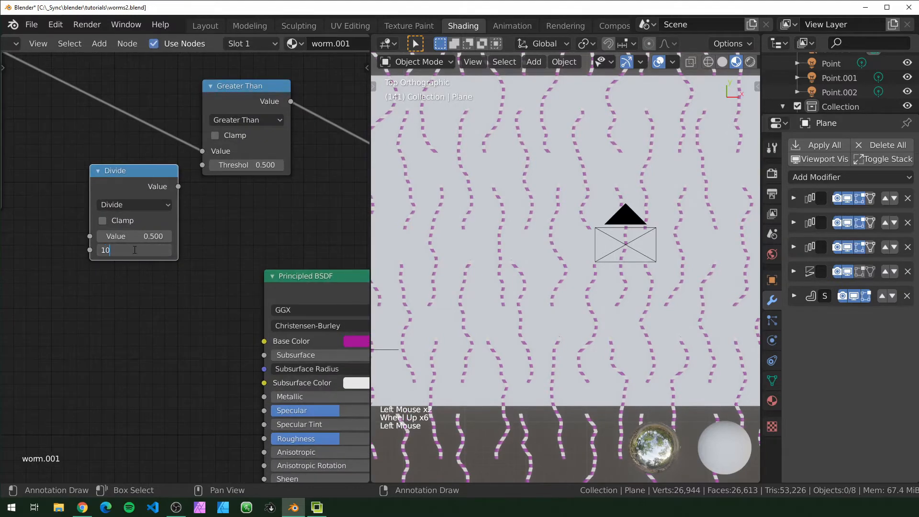
type("00")
key("Return")
left_click_drag(134, 178, 57, 196)
left_click_drag(102, 204, 151, 139)
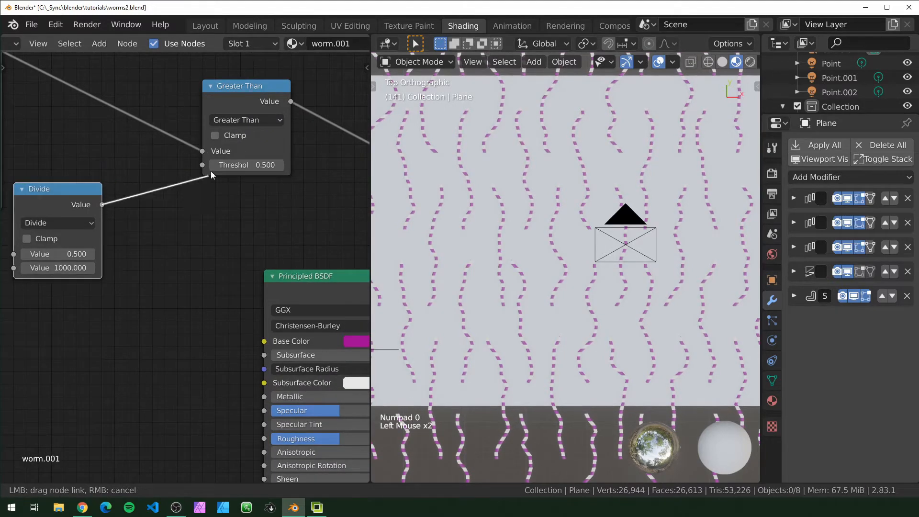
left_click_drag(211, 171, 209, 168)
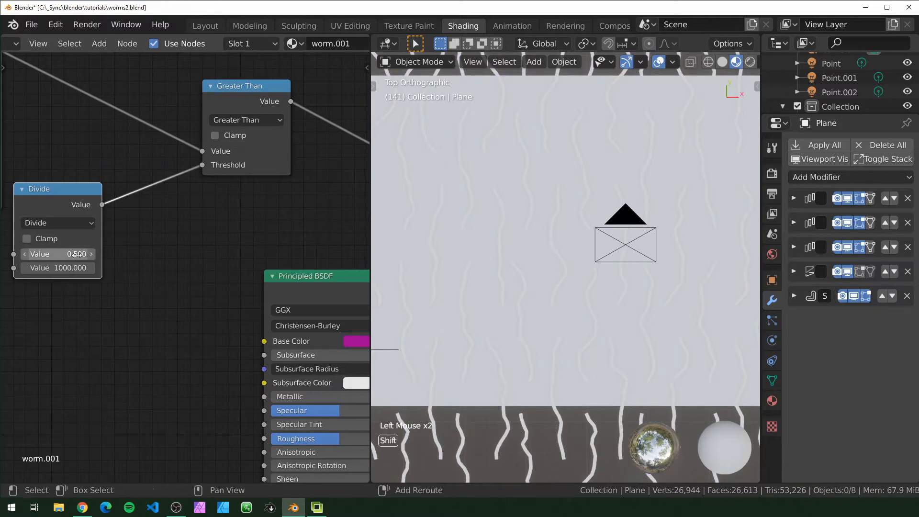
Tune the Divide node's first value to 996.2 so that only thin white bands remain on the worms
mouse_move(76, 254)
left_mouse_down("shift")
mouse_move(48, 254)
mouse_move(73, 252)
left_mouse_up("shift")
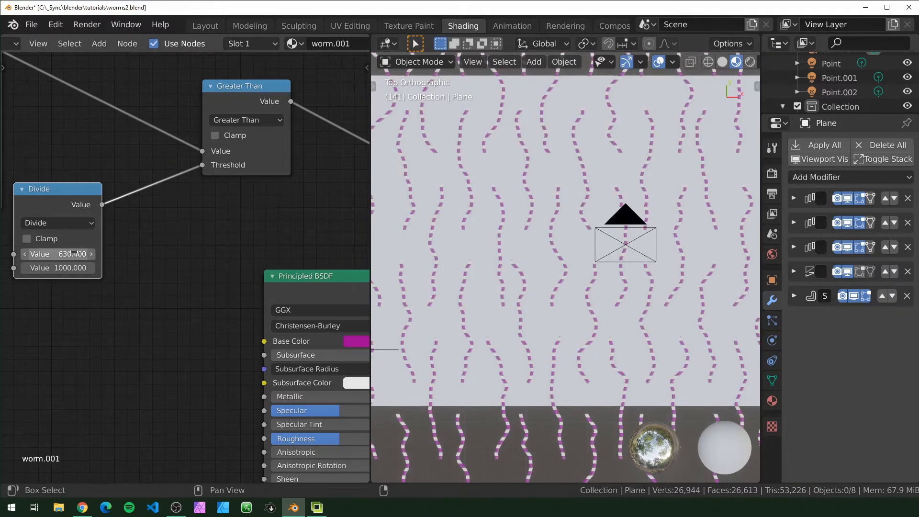
left_click(73, 252)
type("1000")
key("Return")
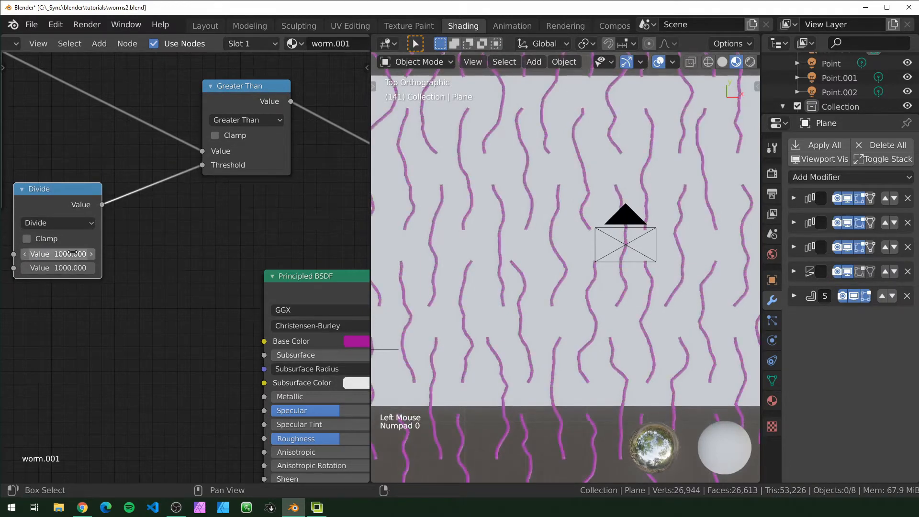
left_click(74, 253)
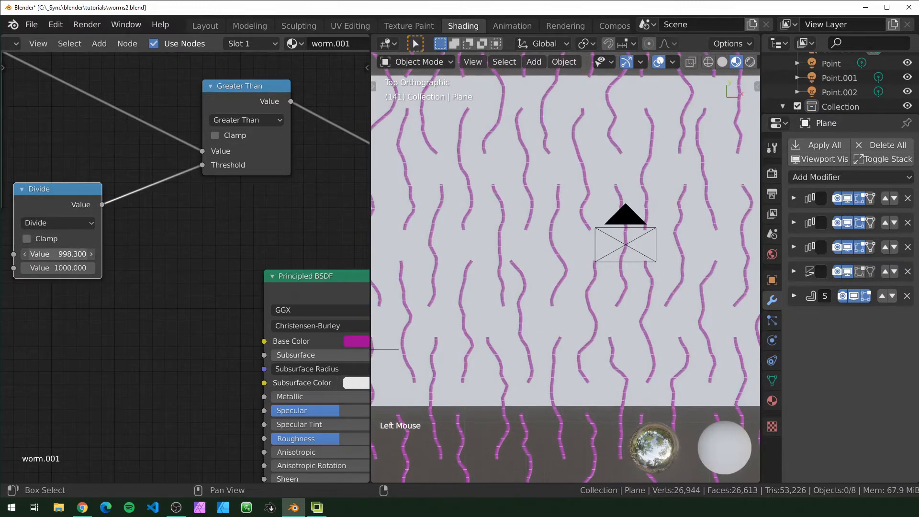
left_click_drag(74, 253, 130, 254)
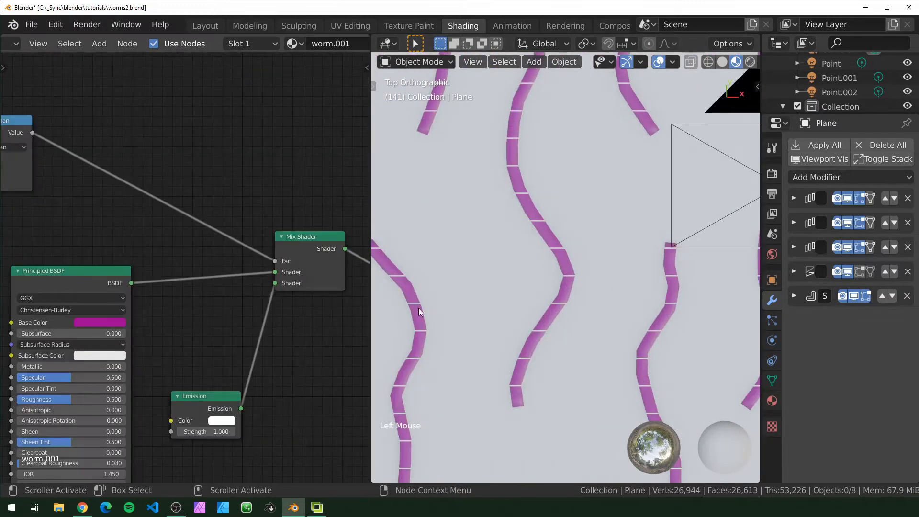
Raise the Emission node's strength to 16.2
left_click_drag(204, 432, 204, 428)
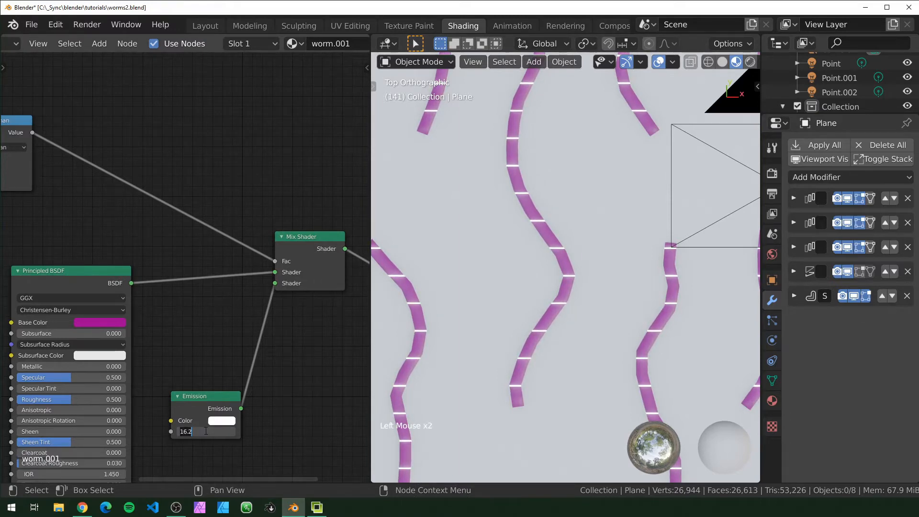
scroll(565, 337, "down", 4)
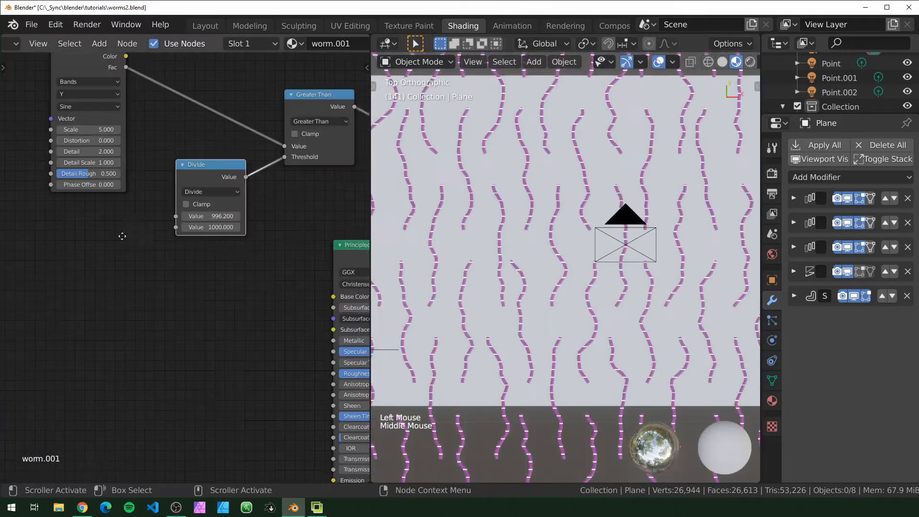
Set the Wave Texture's scale to 1 to space the glowing bands farther apart, and check the whole worm field
middle_click_drag(123, 235, 134, 258)
left_click_drag(101, 148, 57, 150, "shift")
left_click(114, 150)
type("1")
key("Return")
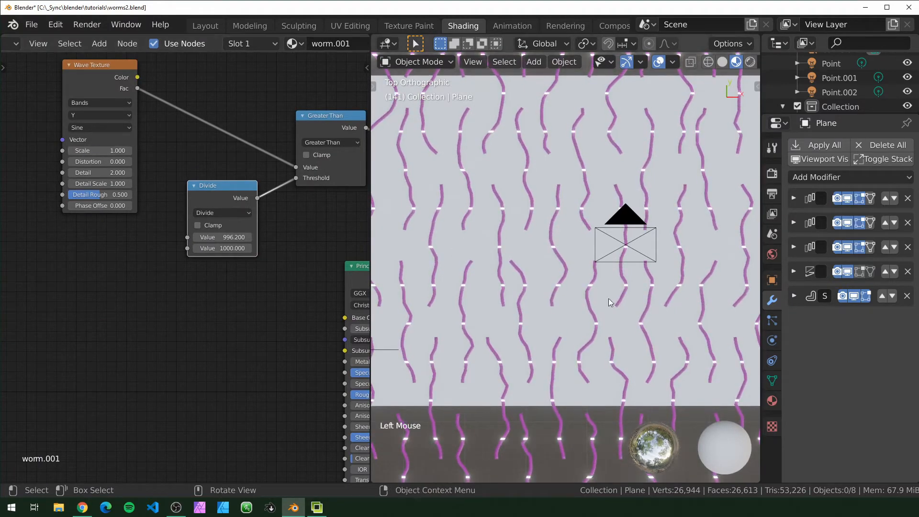
scroll(555, 289, "up", 2)
scroll(555, 289, "down", 3)
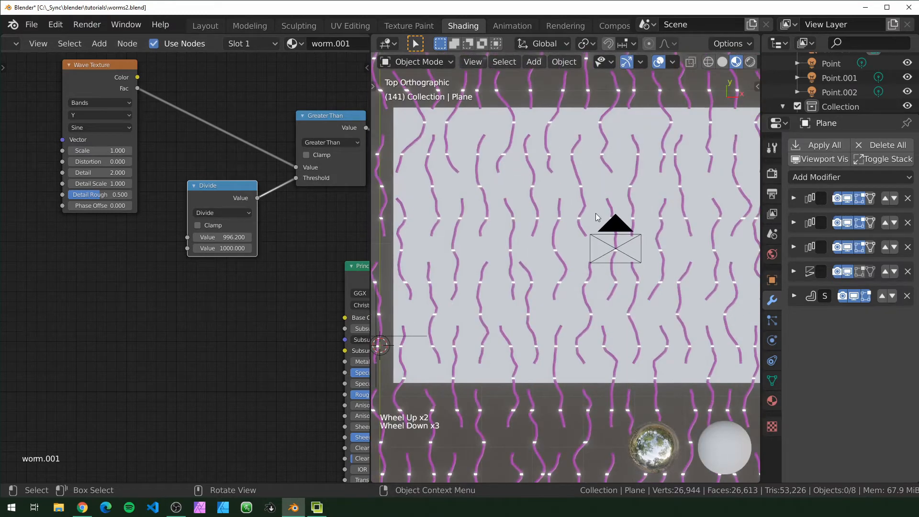
Raise the Divide node's first value slightly to make the glowing bands on the worms thinner
middle_click_drag(290, 198, 145, 213)
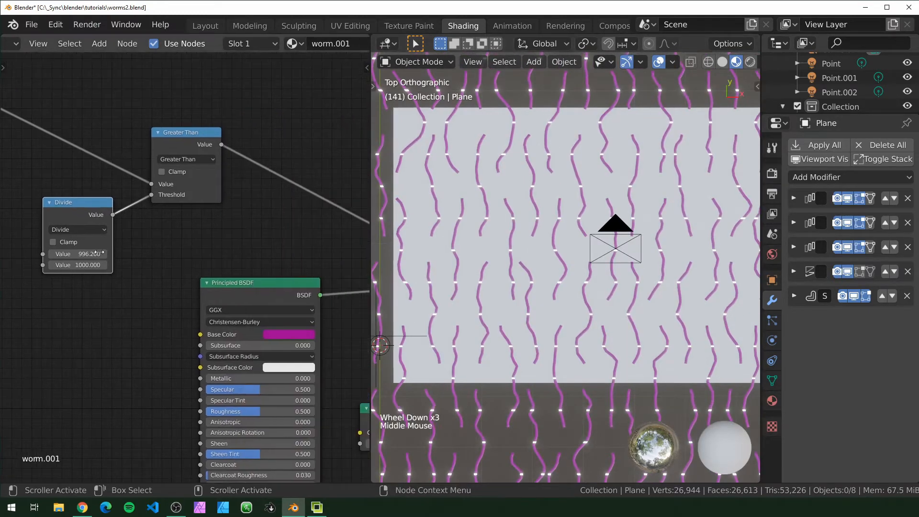
middle_click_drag(111, 269, 215, 268)
scroll(191, 251, "up", 4)
scroll(480, 274, "up", 7)
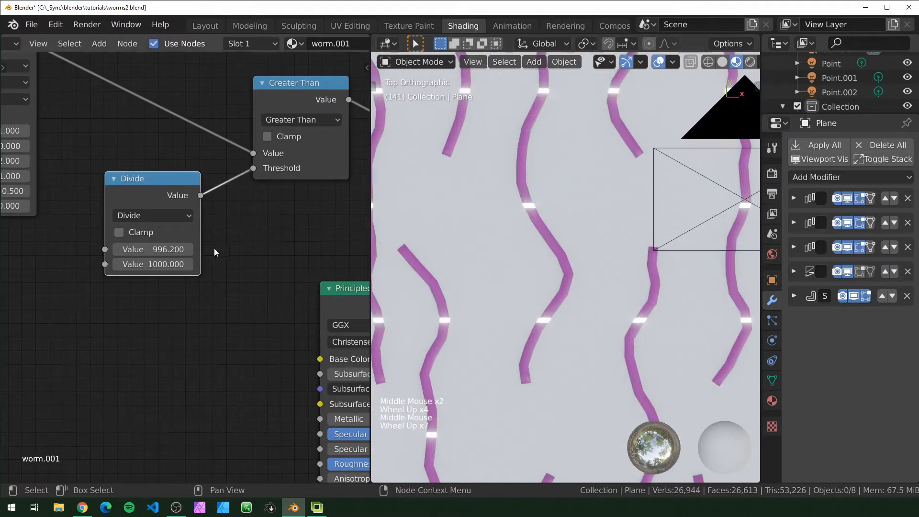
left_click_drag(153, 249, 165, 248, "shift")
scroll(563, 314, "down", 8)
scroll(564, 314, "up", 6)
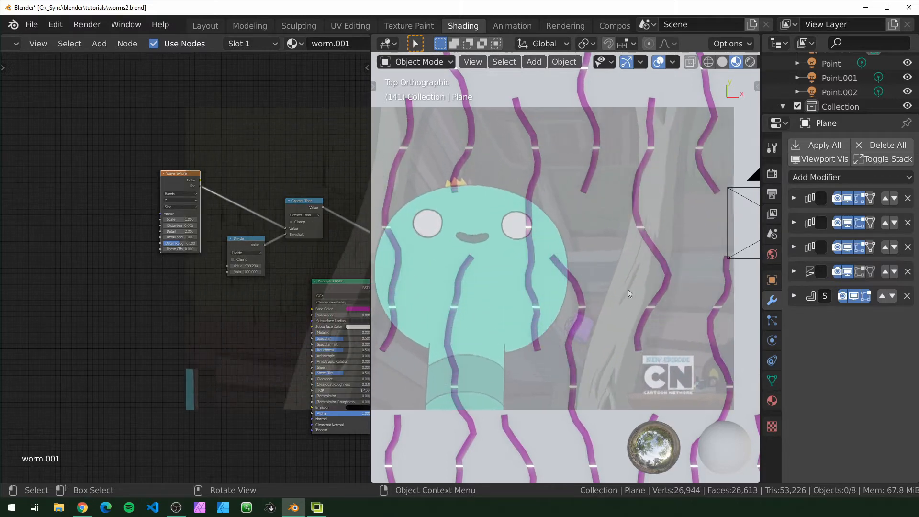
scroll(174, 337, "up", 2)
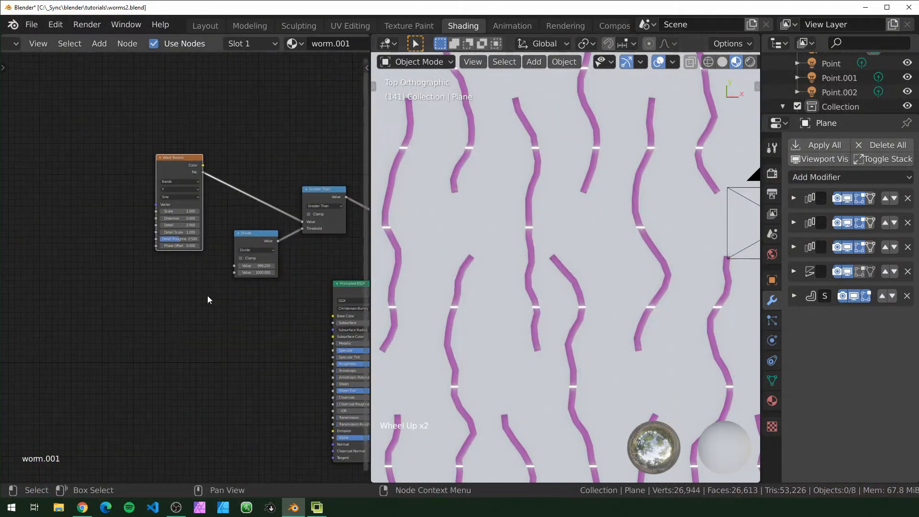
Add Texture Coordinate and Mapping nodes feeding the Wave Texture's vector input
double_click(176, 159)
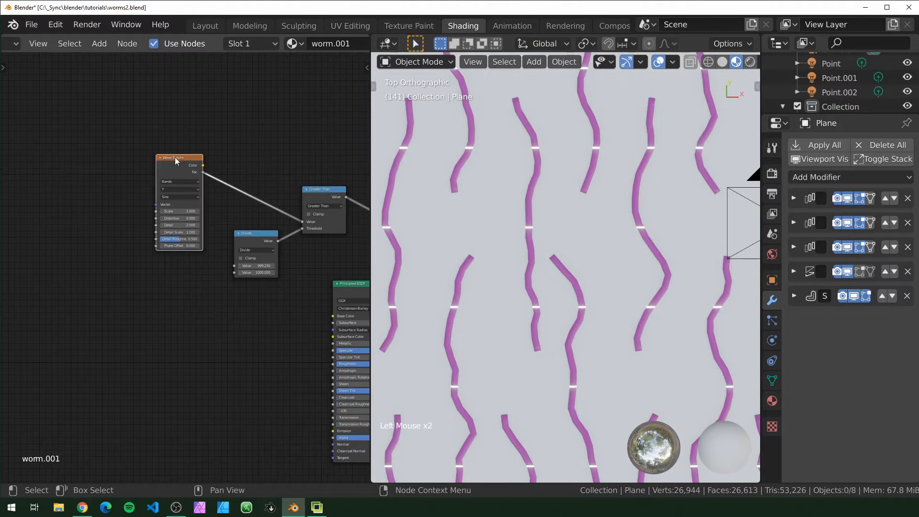
key("ctrl+t")
middle_click_drag(38, 113, 53, 112)
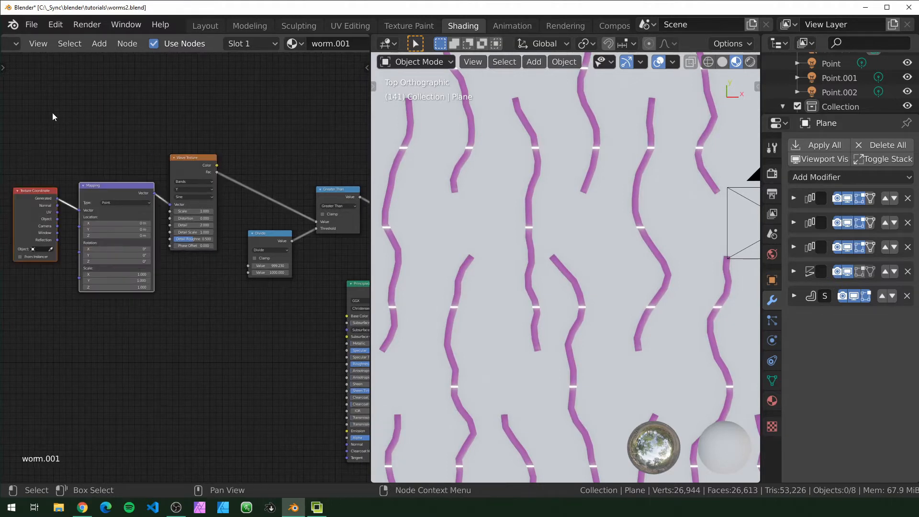
middle_click_drag(19, 370, 70, 197)
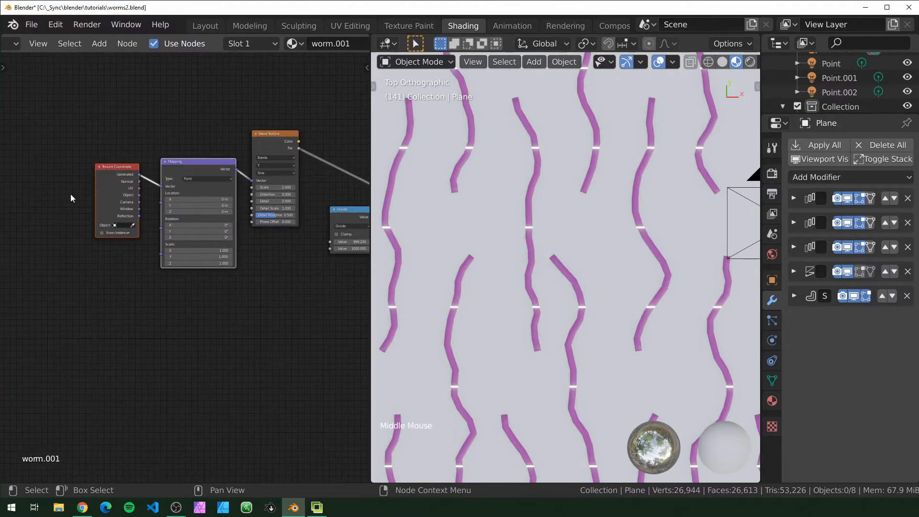
scroll(123, 125, "down", 2)
Spread the Texture Coordinate, Mapping and Wave Texture nodes apart, leaving room between Texture Coordinate and Mapping
left_click_drag(108, 125, 195, 285)
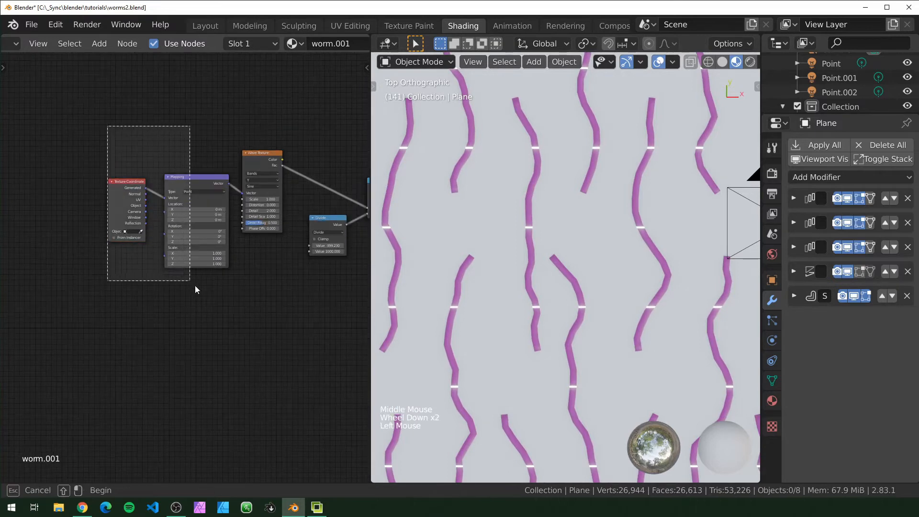
left_click_drag(194, 285, 194, 286)
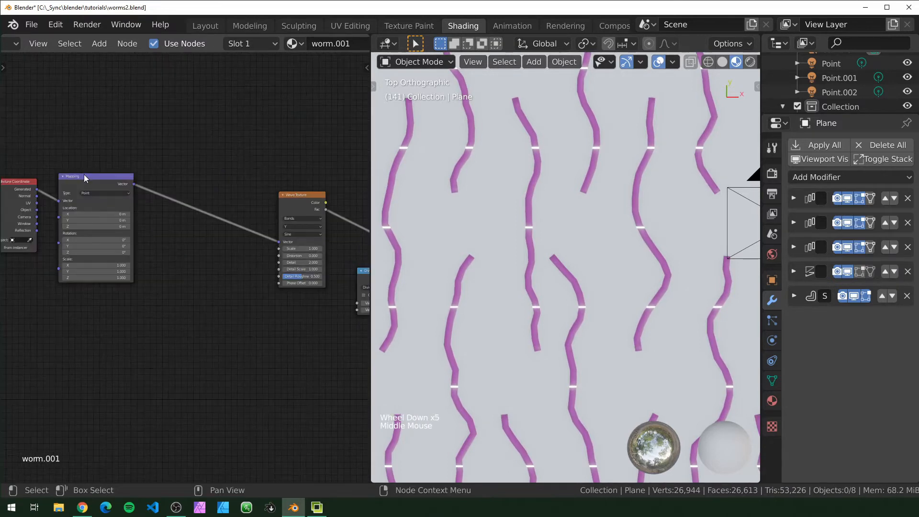
left_click(84, 176)
key("g")
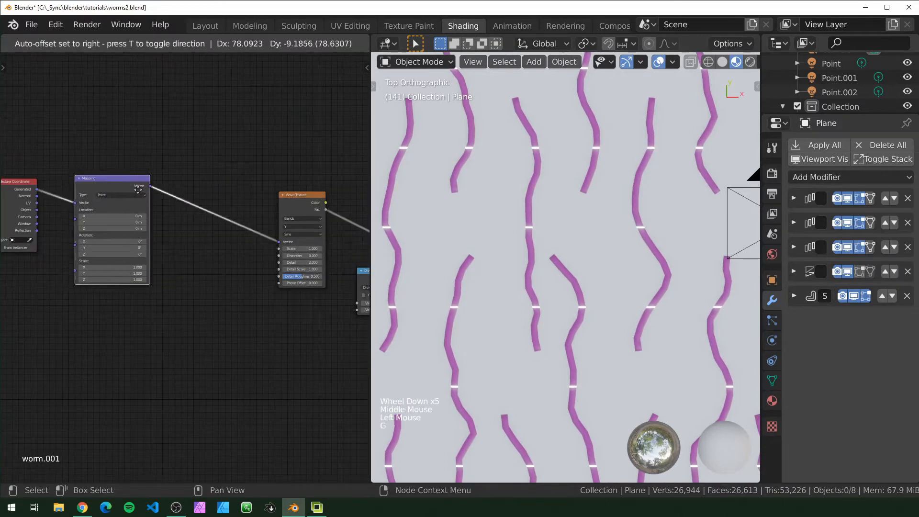
left_click(207, 187)
Preview the Texture Coordinate node's outputs on the worms one after another, ending on Normal
middle_click_drag(115, 307, 160, 291)
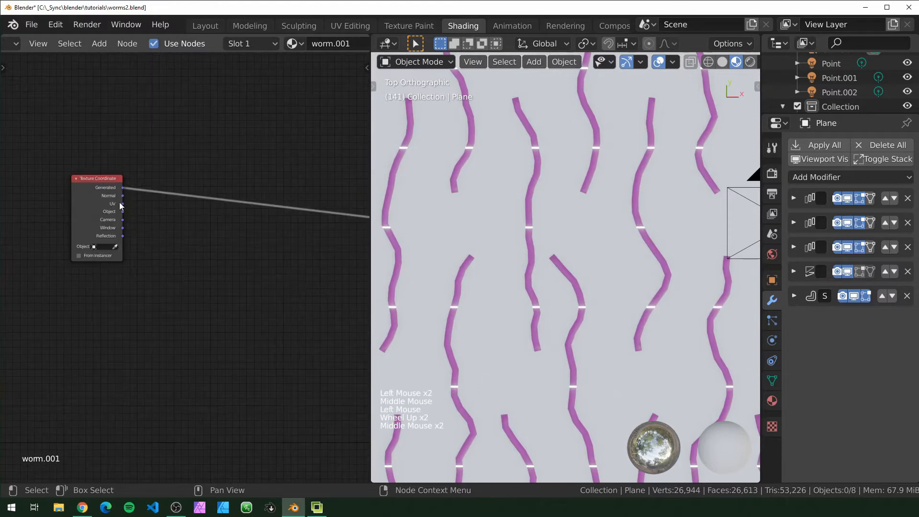
scroll(206, 244, "up", 4)
middle_click_drag(218, 250, 233, 255)
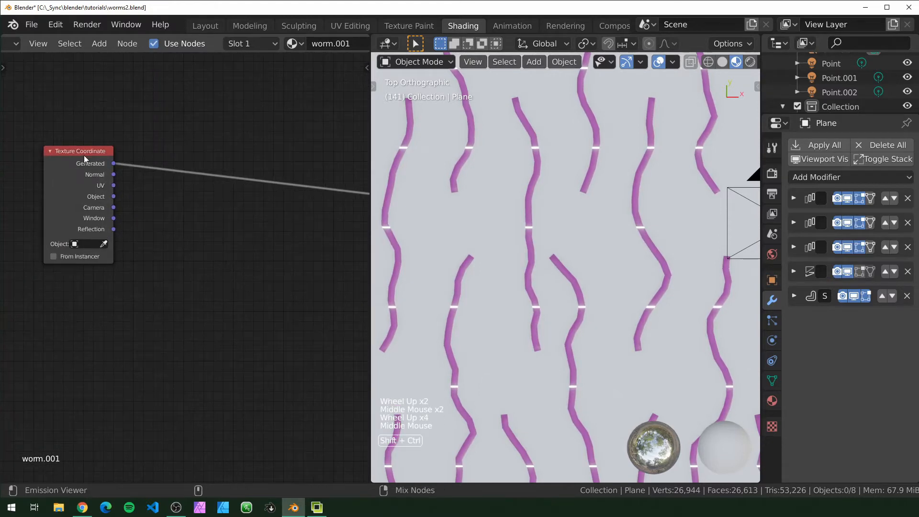
left_click(84, 159, "ctrl+shift")
left_click(84, 159, "ctrl+shift")
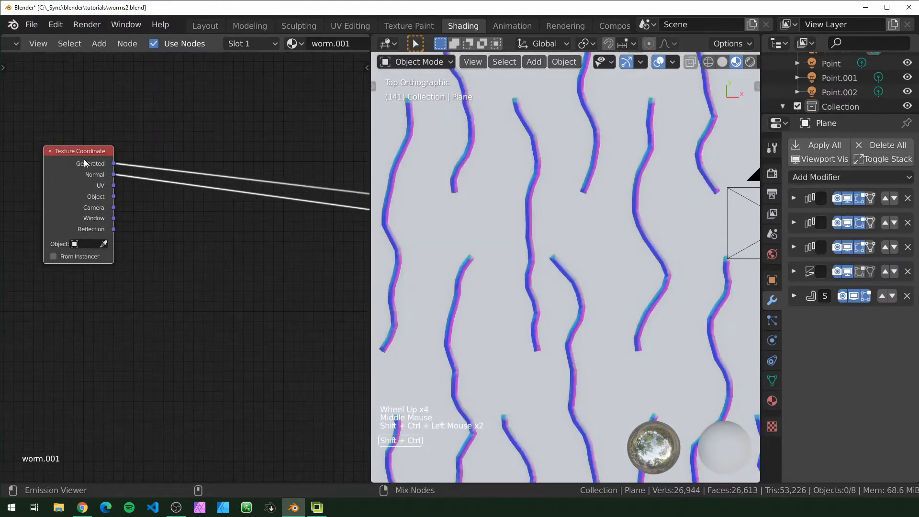
left_click(84, 159, "ctrl+shift")
left_click(84, 159, "ctrl+shift")
left_click(84, 159, "ctrl+shift")
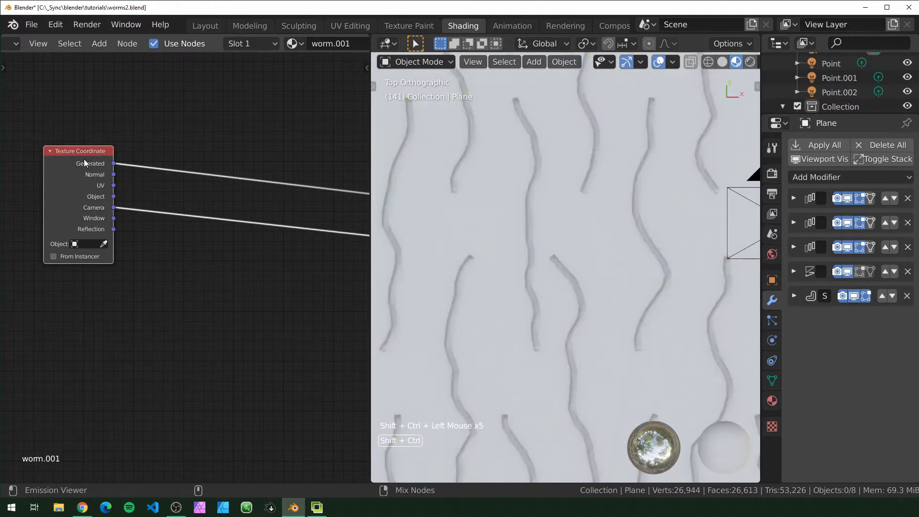
left_click(84, 159, "ctrl+shift")
left_click(84, 158, "ctrl+shift")
left_click(84, 159, "ctrl+shift")
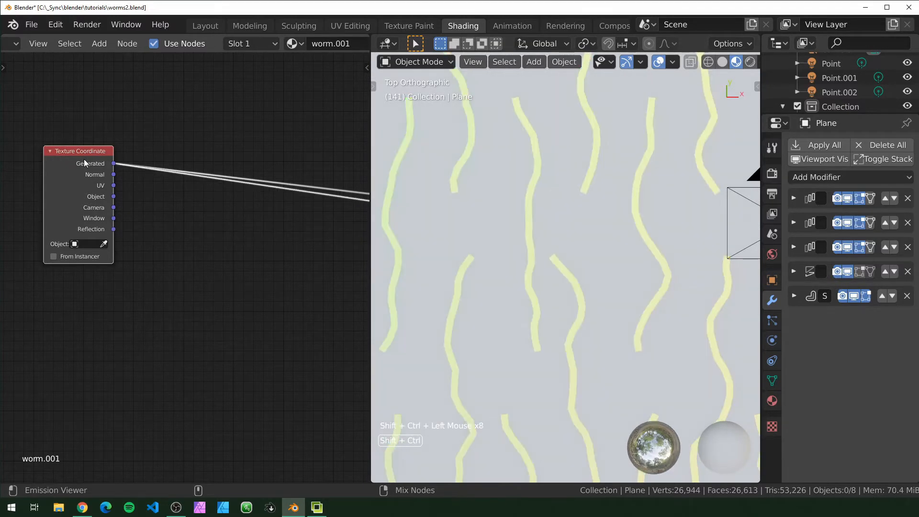
left_click(85, 159, "ctrl+shift")
Compare the worms' normals with the Skin modifier's smooth shading off and on, leaving it on and returning to the camera view
scroll(517, 292, "up", 5)
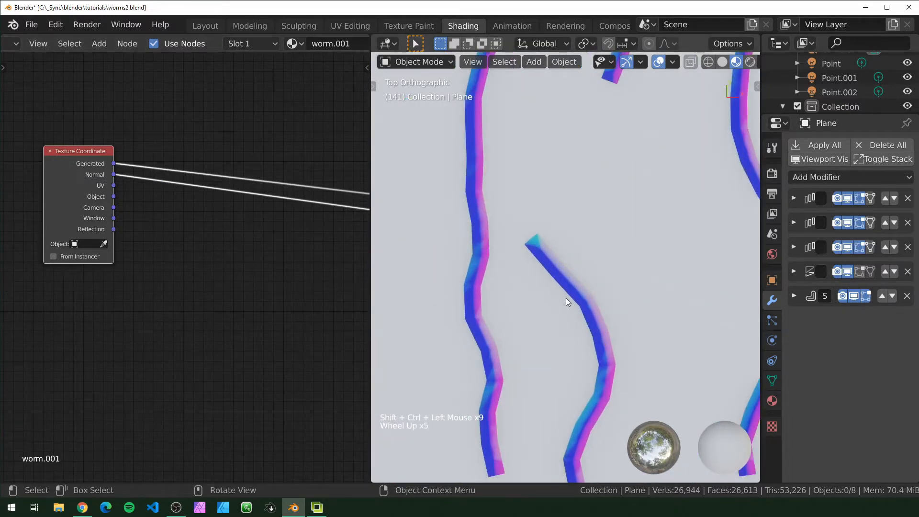
key("KP_0")
scroll(481, 310, "up", 6)
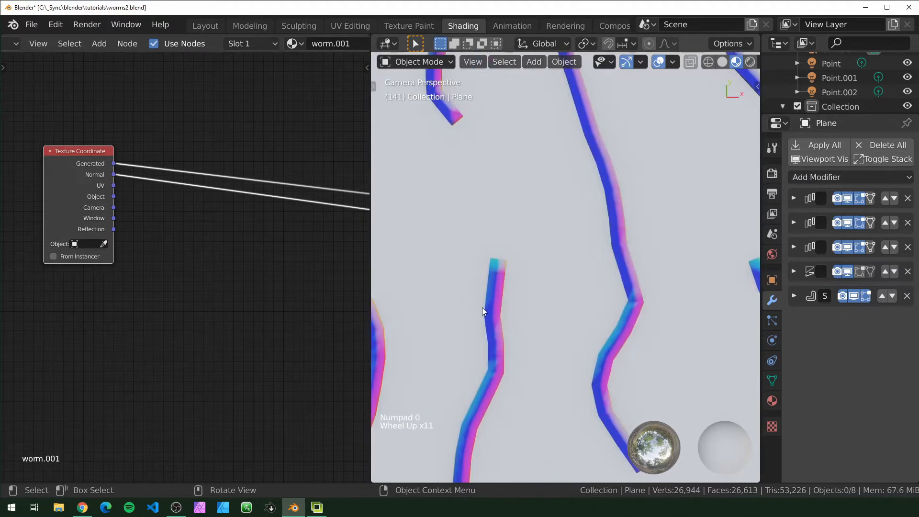
left_click(794, 296)
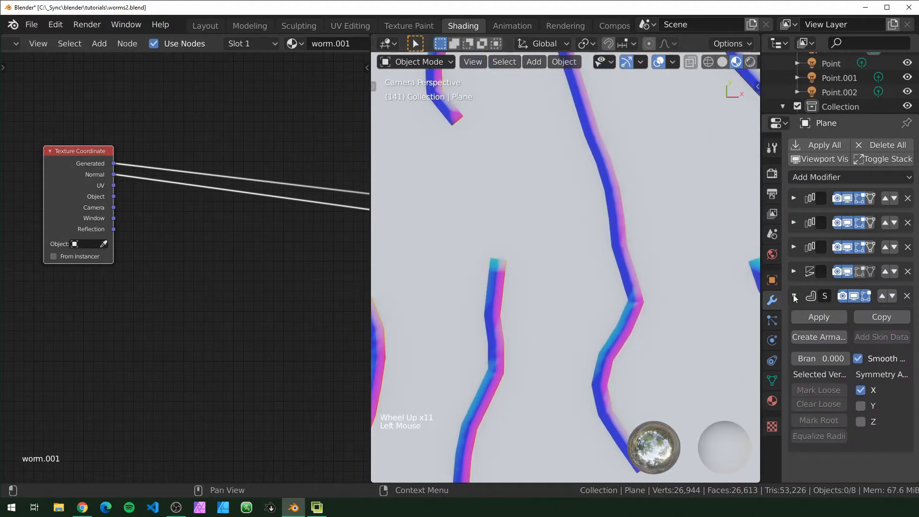
left_click(861, 360)
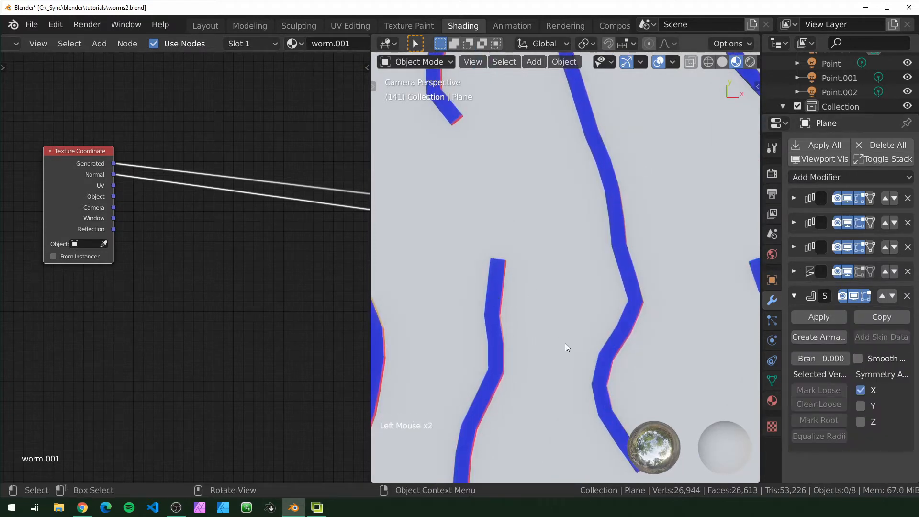
scroll(492, 337, "up", 13)
middle_click_drag(492, 338, 508, 268)
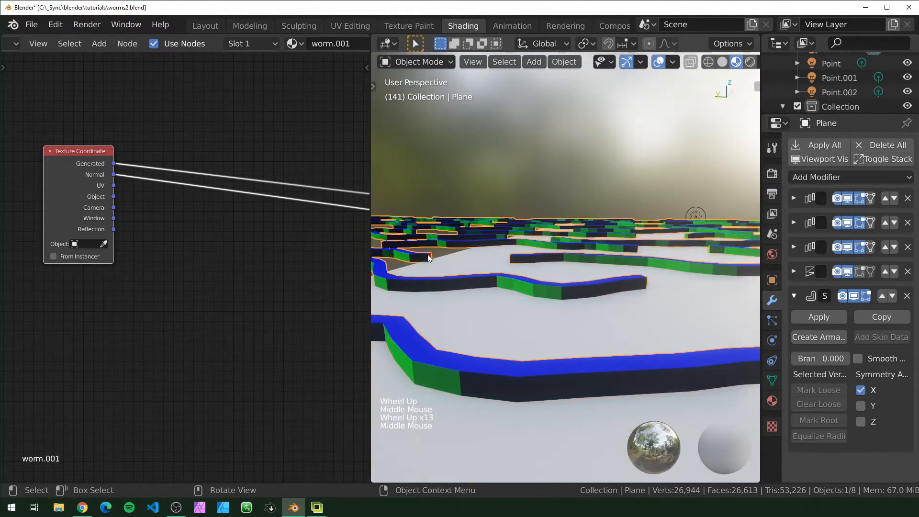
left_click(859, 358)
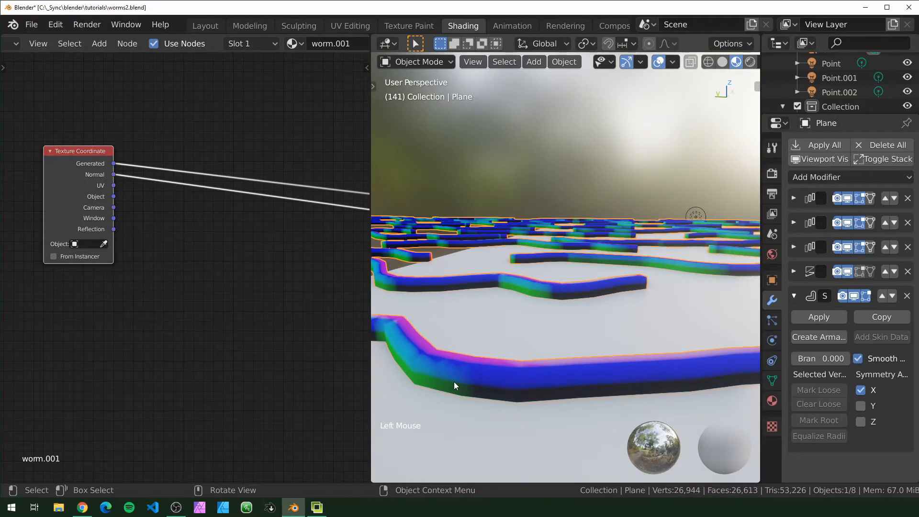
left_click(793, 295)
key("KP_0")
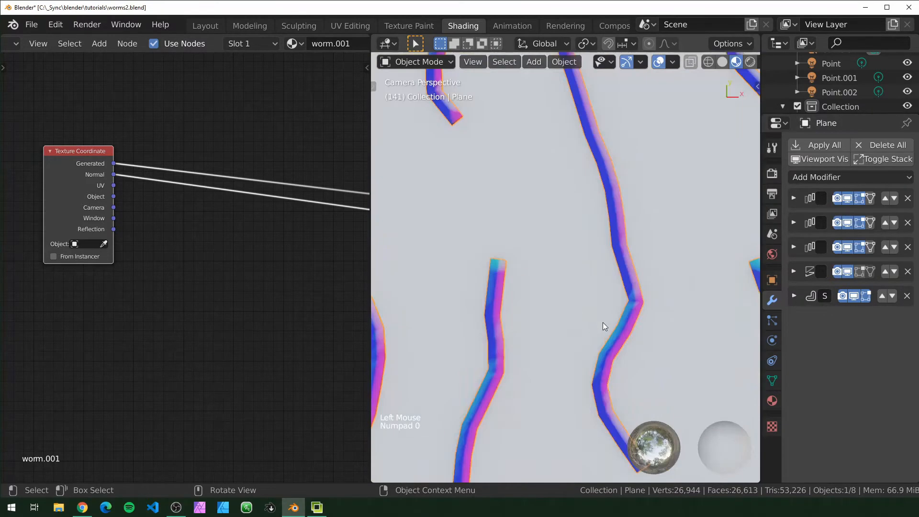
left_click(576, 308)
Add a Vector Math node between the Texture Coordinate and Mapping nodes
scroll(182, 248, "down", 2)
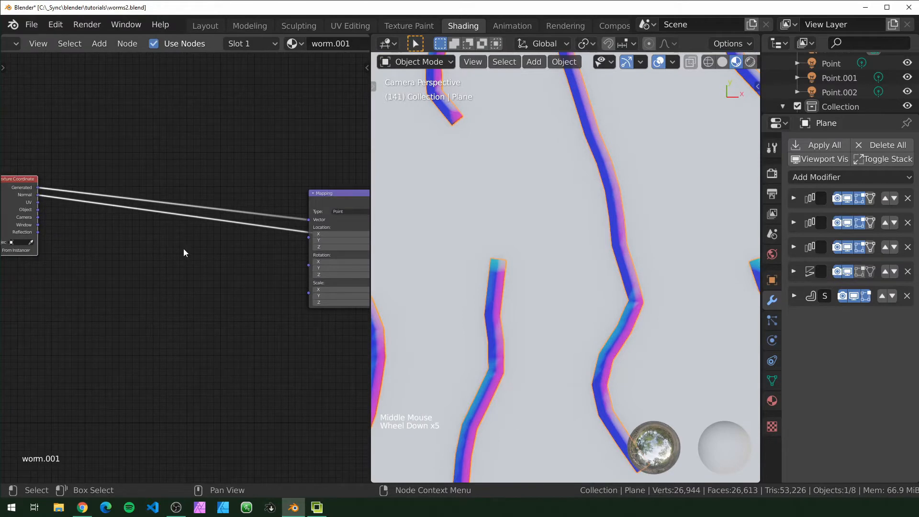
left_click(178, 257)
key("shift+a")
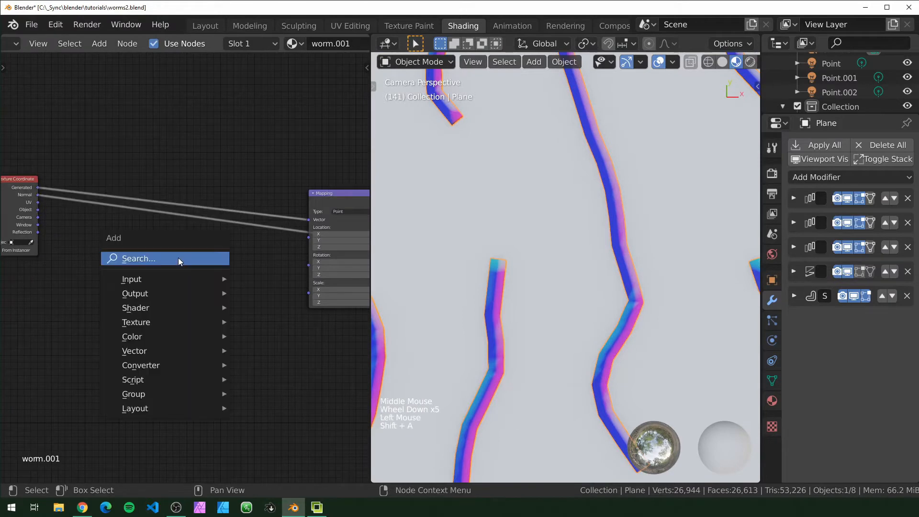
left_click(177, 258)
type("math")
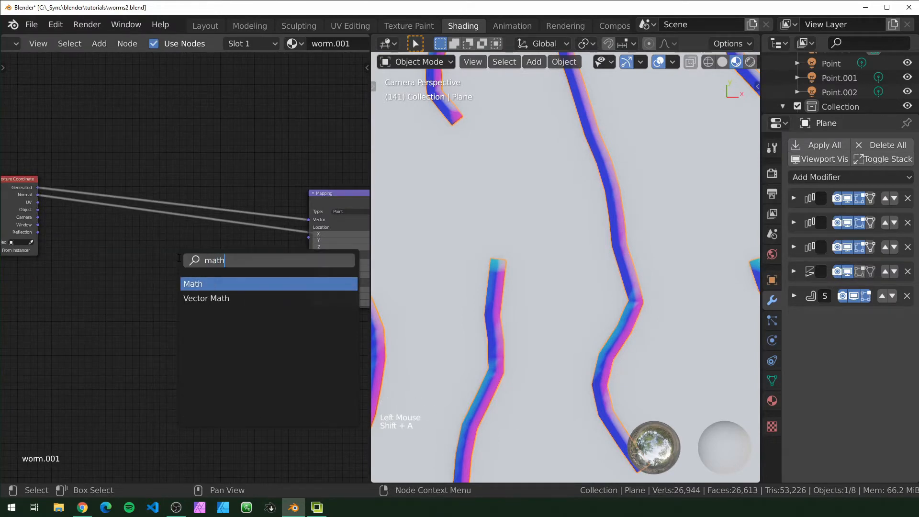
left_click(207, 298)
left_click(241, 314)
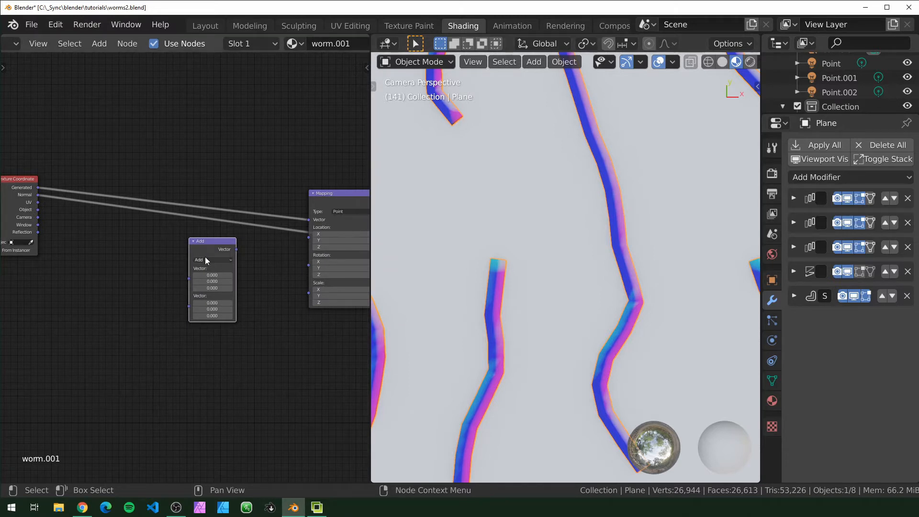
Set the Vector Math node to Multiply and wire it between the Normal output and the Mapping node's Location
middle_click_drag(205, 257, 231, 239)
left_click_drag(232, 239, 242, 246)
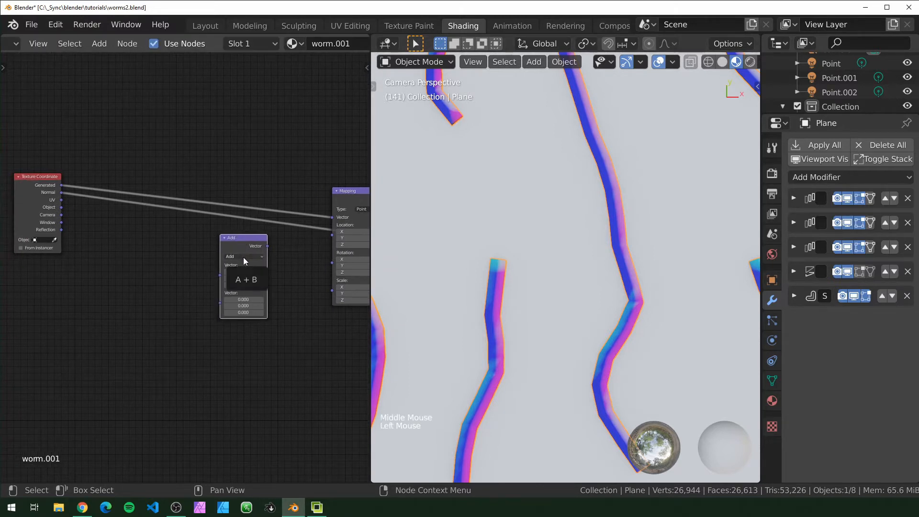
left_click(244, 257)
left_click(243, 257)
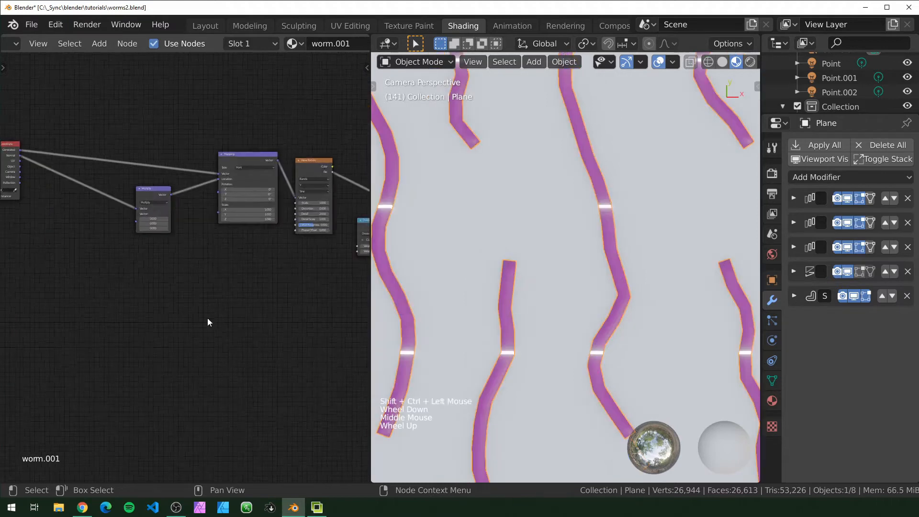
Add a Value node and connect it to the Multiply node's second vector input
scroll(168, 279, "up", 6)
middle_click_drag(168, 279, 220, 334)
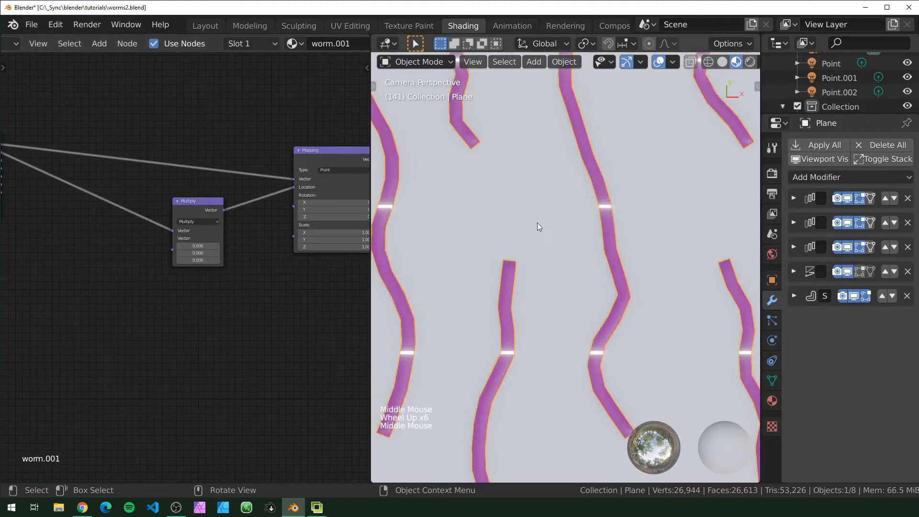
scroll(548, 256, "down", 6)
scroll(550, 248, "up", 4)
middle_click_drag(169, 264, 262, 262)
left_click(176, 284)
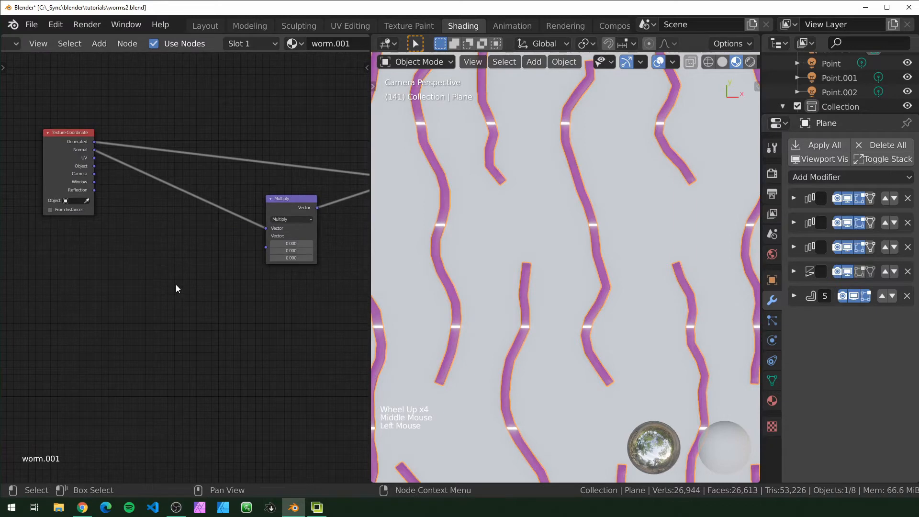
key("shift+a")
type("value")
key("Return")
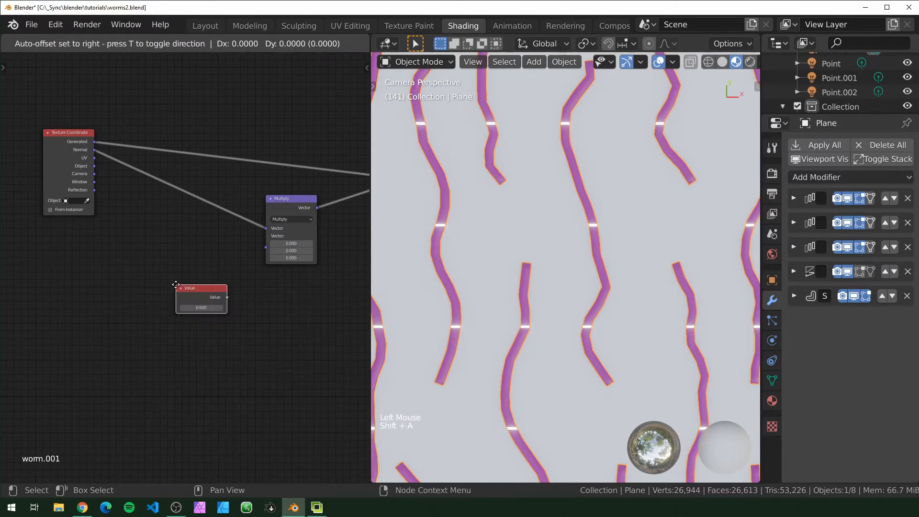
left_click(205, 243)
left_click_drag(219, 243, 265, 247)
Set the Value node to 0 and fine-tune it down to -0.020 to bend the glowing bands
scroll(285, 265, "up", 2)
left_click(200, 251)
type("0")
key("Return")
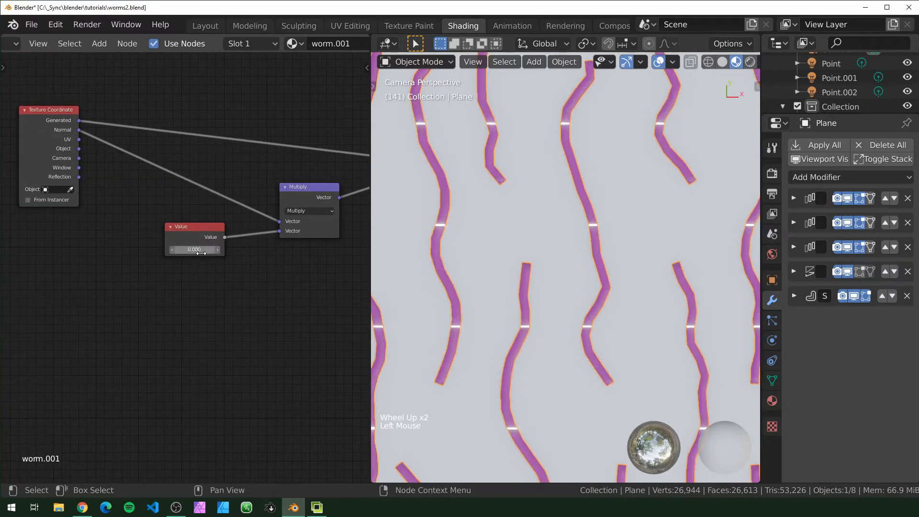
mouse_move(205, 253)
left_mouse_down("shift")
mouse_move(223, 252)
mouse_move(206, 249)
left_mouse_up("shift")
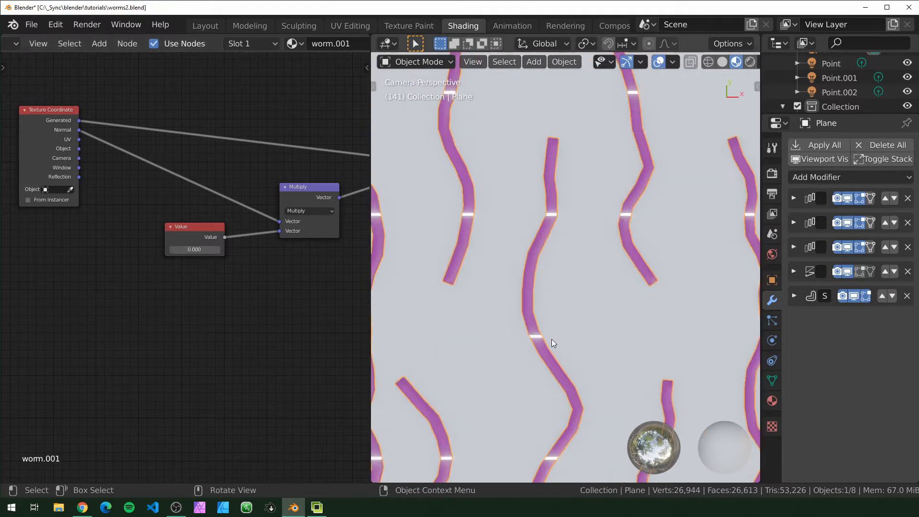
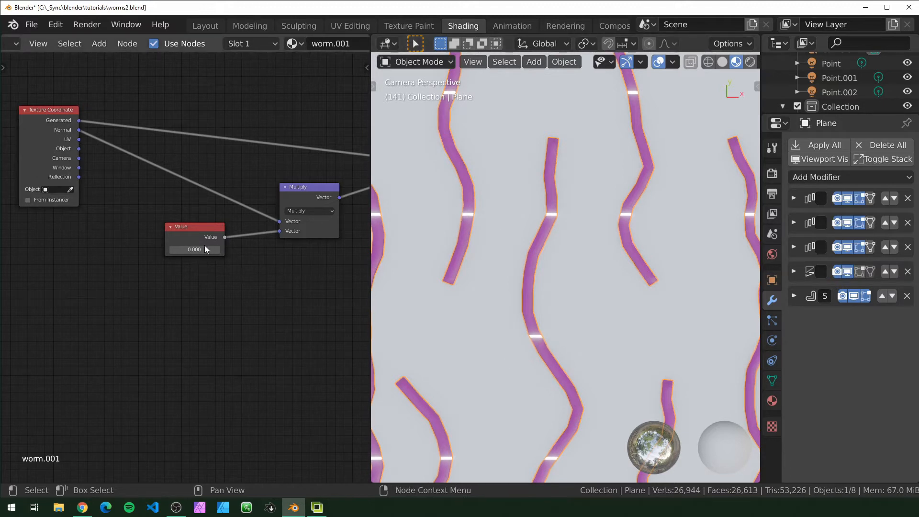
left_click_drag(205, 249, 204, 250, "shift")
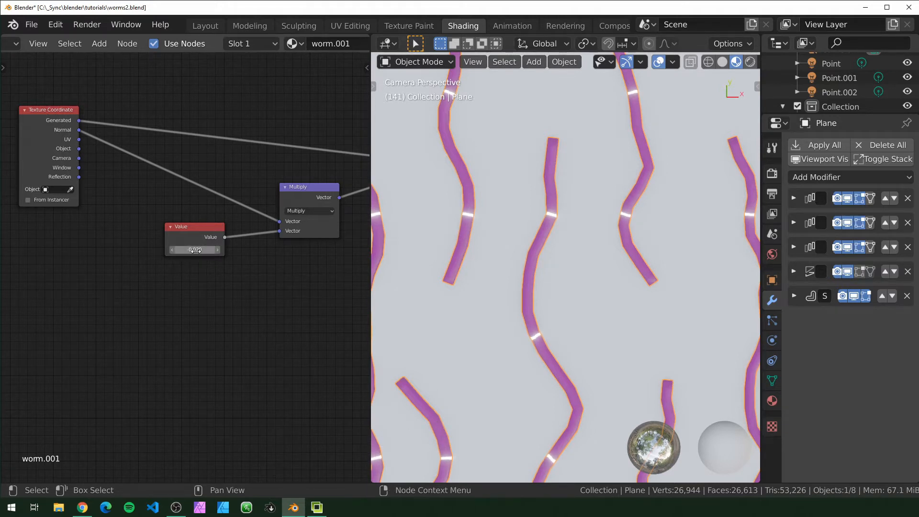
Add a Math node below the vector Multiply node and set its operation to Multiply
middle_click_drag(267, 316, 182, 335)
scroll(182, 335, "down", 3)
middle_click_drag(274, 232, 235, 229)
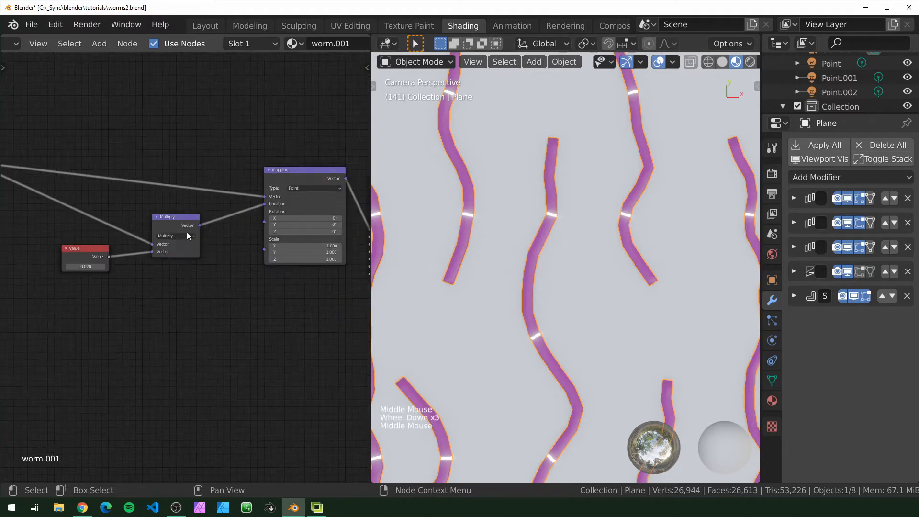
scroll(182, 241, "up", 4)
middle_click_drag(171, 249, 201, 299)
left_click(203, 301)
key("shift+a")
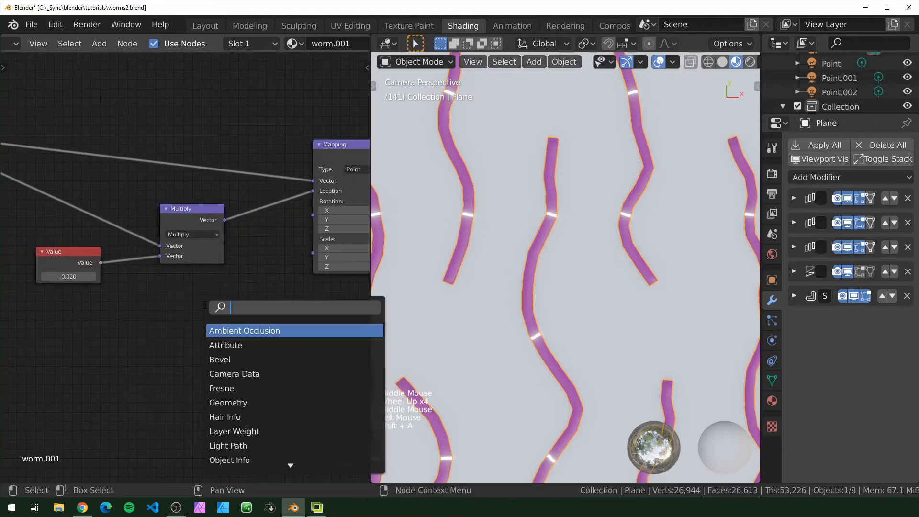
type("math")
key("Return")
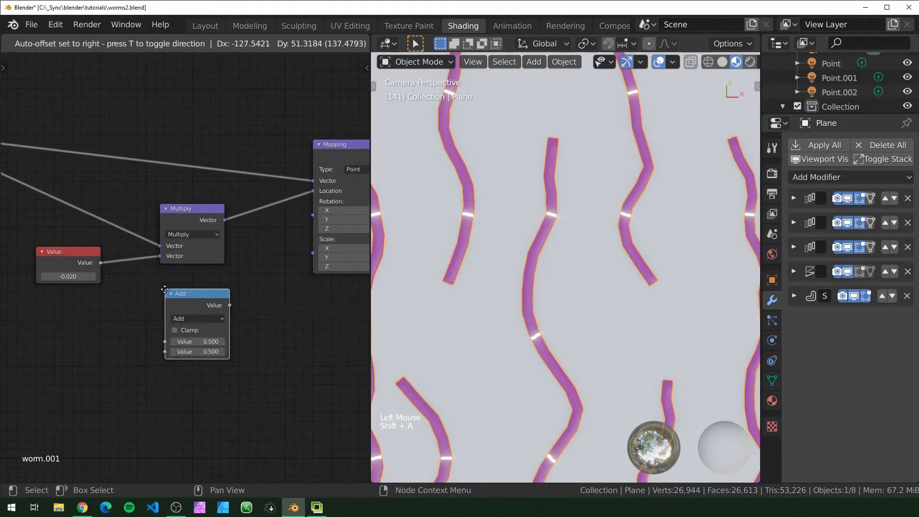
left_click(203, 300)
left_click(231, 328)
left_click(225, 375)
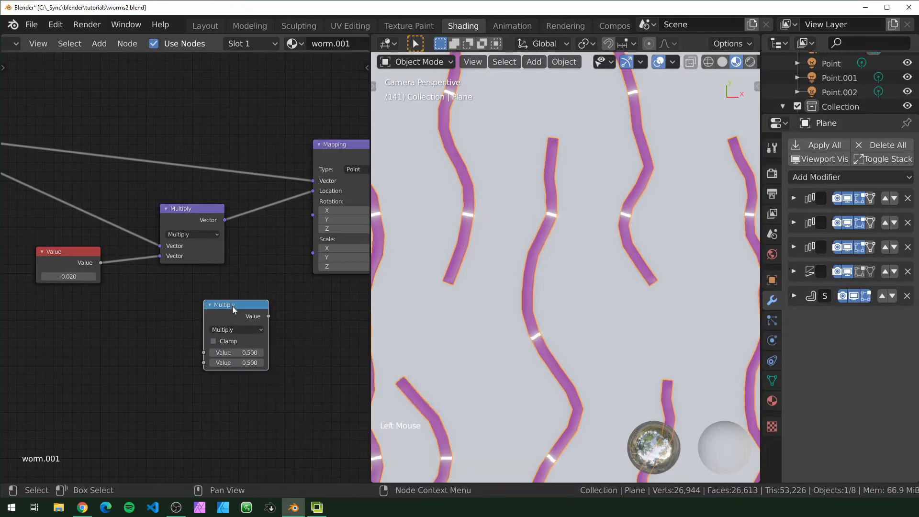
Feed the Value node into the Math Multiply node, connect its output to the Mapping node's Location and adjust its second factor
left_click_drag(232, 305, 173, 300)
left_click_drag(101, 262, 146, 353)
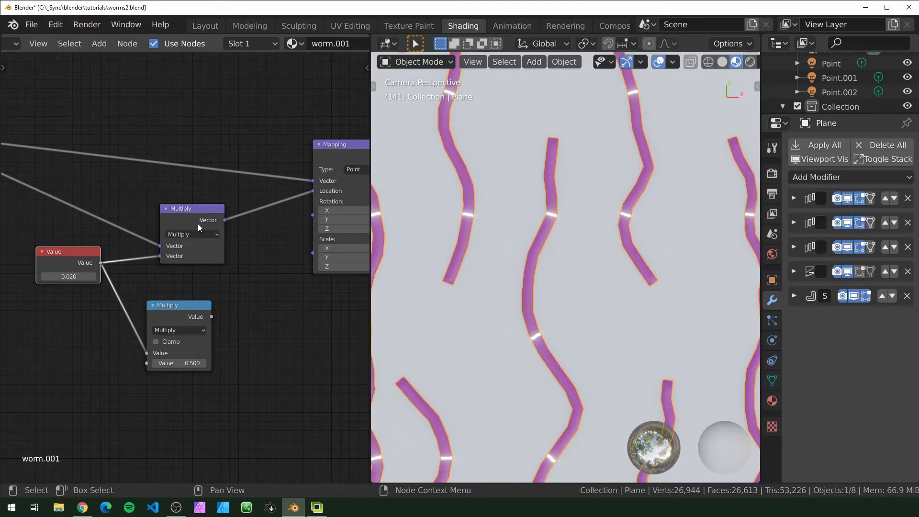
left_click(182, 316)
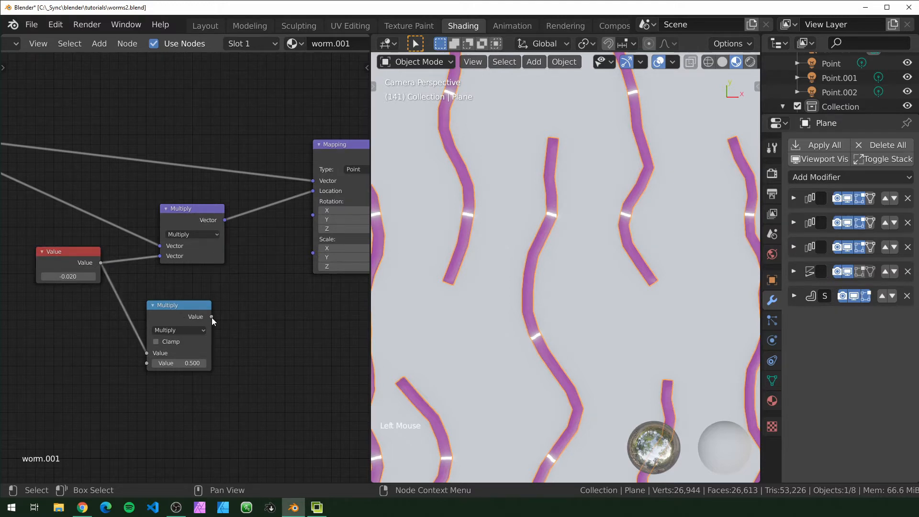
left_click_drag(211, 317, 313, 191)
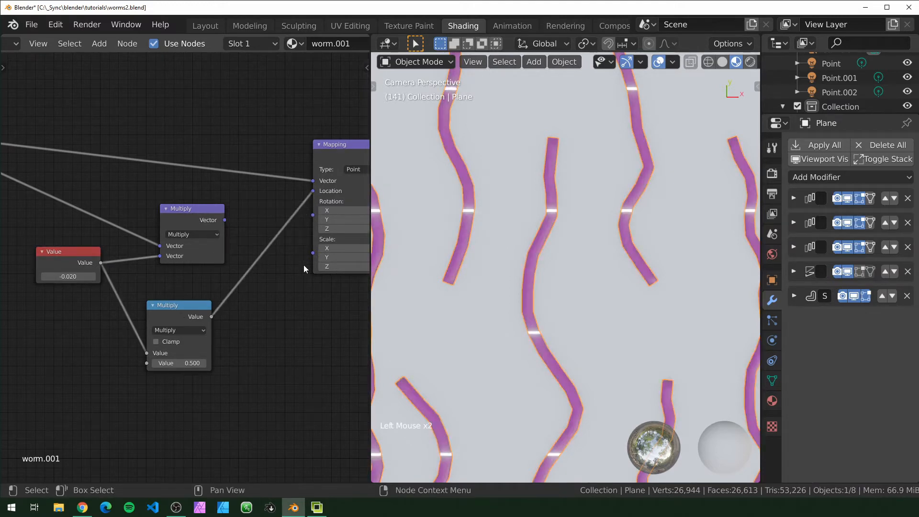
scroll(559, 331, "down", 4)
left_click_drag(192, 363, 163, 363)
Set the worm material's Principled BSDF Subsurface to 0.1
middle_click_drag(353, 325, 200, 156)
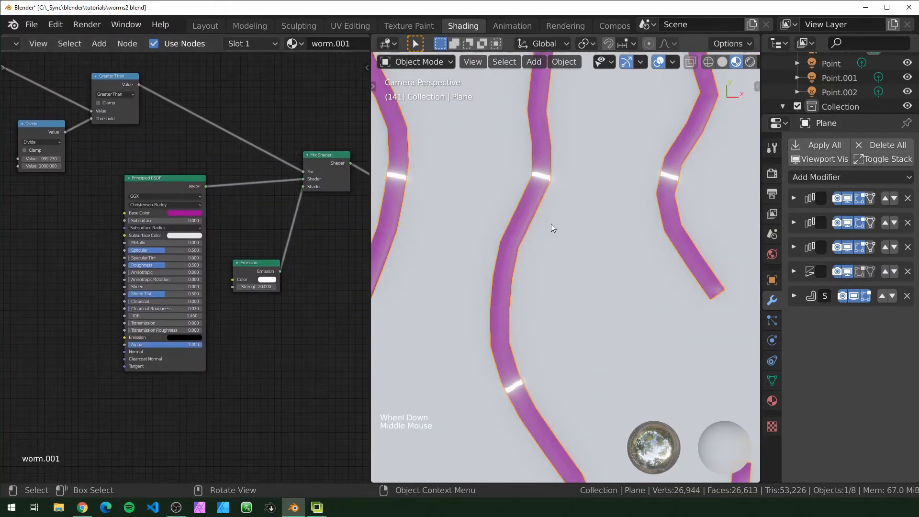
middle_click_drag(187, 367, 202, 368)
middle_click_drag(160, 272, 181, 295)
scroll(180, 295, "up", 4)
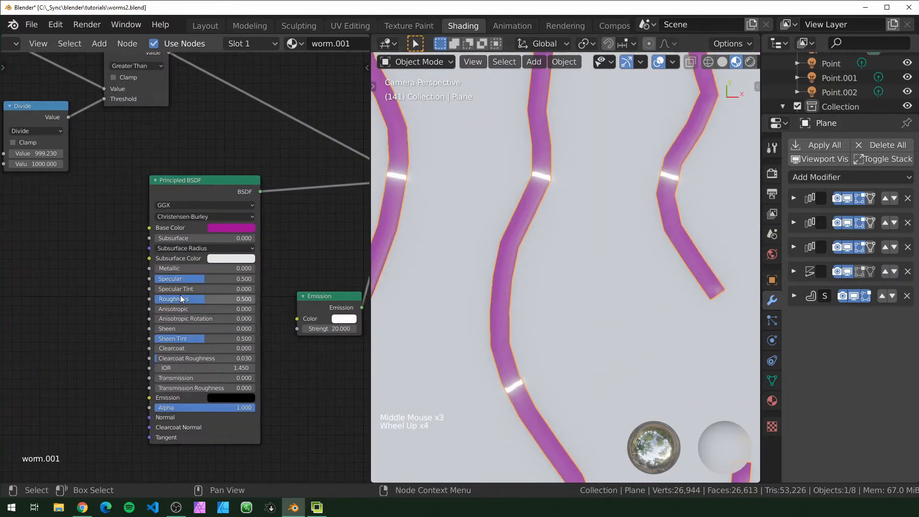
left_click(181, 238)
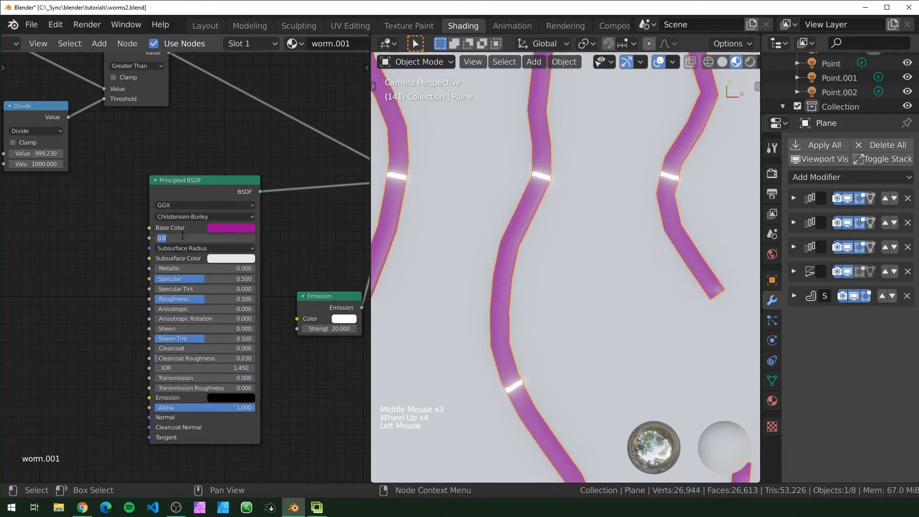
type(".2")
key("Return")
left_click(184, 237)
type(".1")
key("Return")
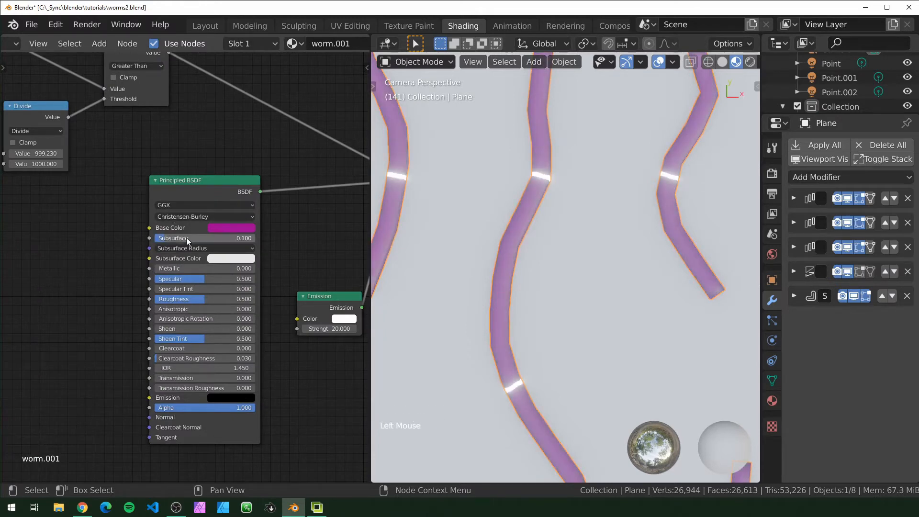
Set the worm material's Roughness to 0.1 in the Principled BSDF node
middle_click_drag(167, 293, 186, 250)
left_click(186, 256)
mouse_move(186, 255)
left_mouse_down()
mouse_move(155, 256)
mouse_move(186, 256)
left_mouse_up()
double_click(185, 256)
type(".1")
key("Return")
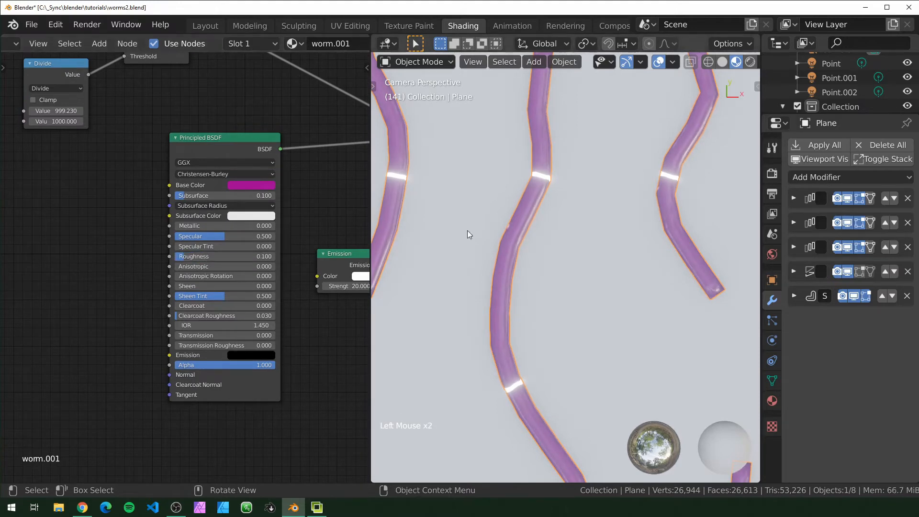
Select the ground plane behind the worms and rename its material to ground
scroll(468, 233, "down", 7)
scroll(534, 326, "up", 2)
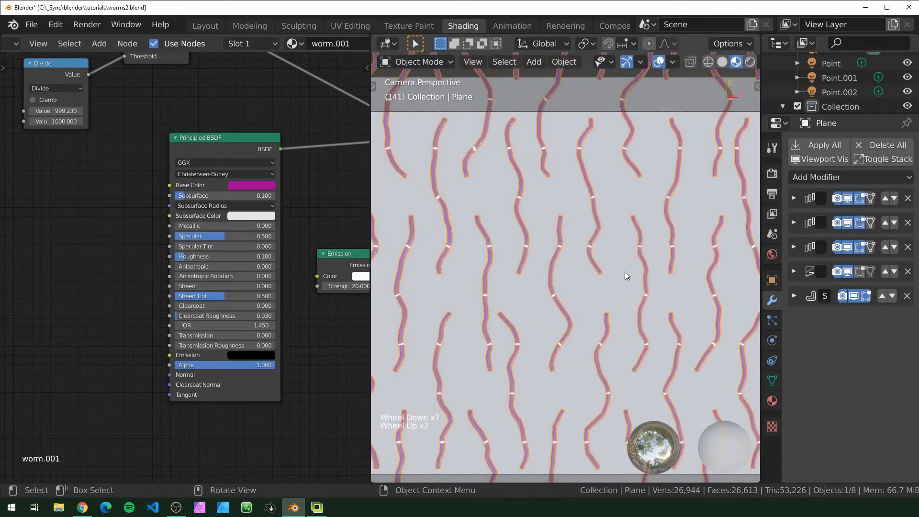
double_click(590, 294)
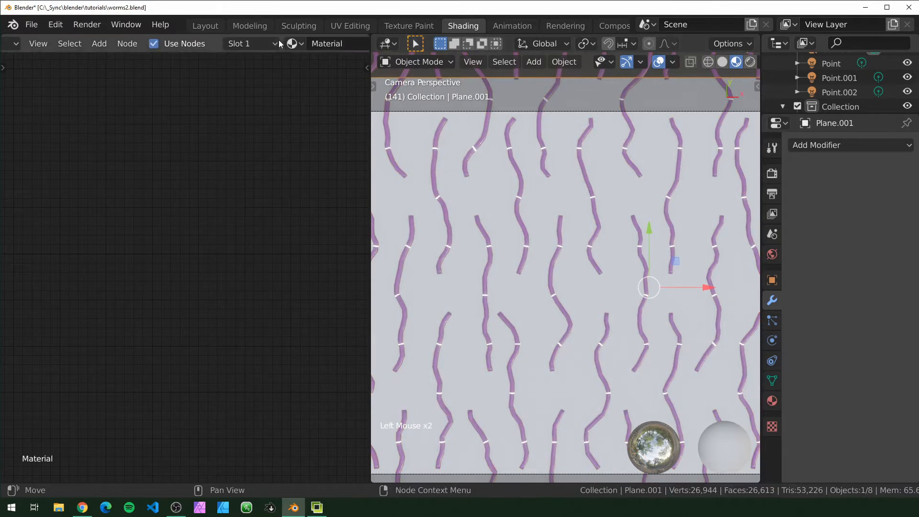
left_click(331, 43)
type("gro")
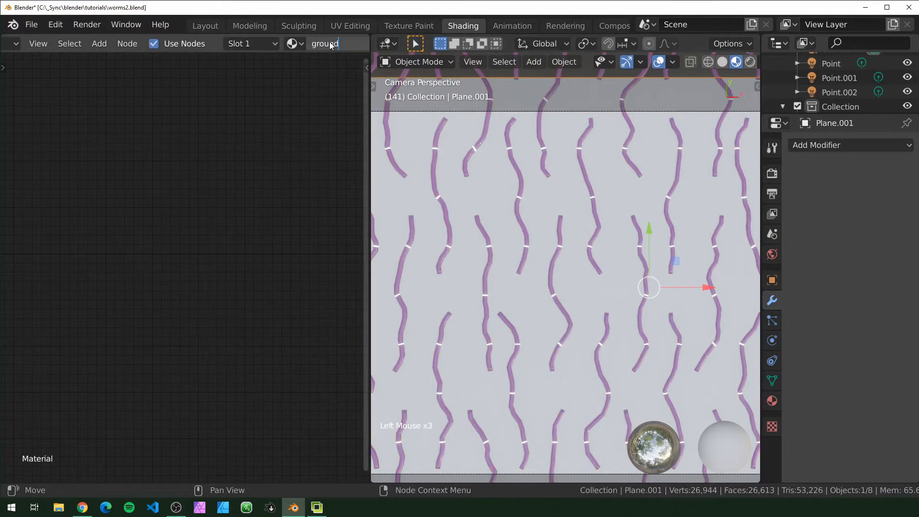
type("und")
key("Return")
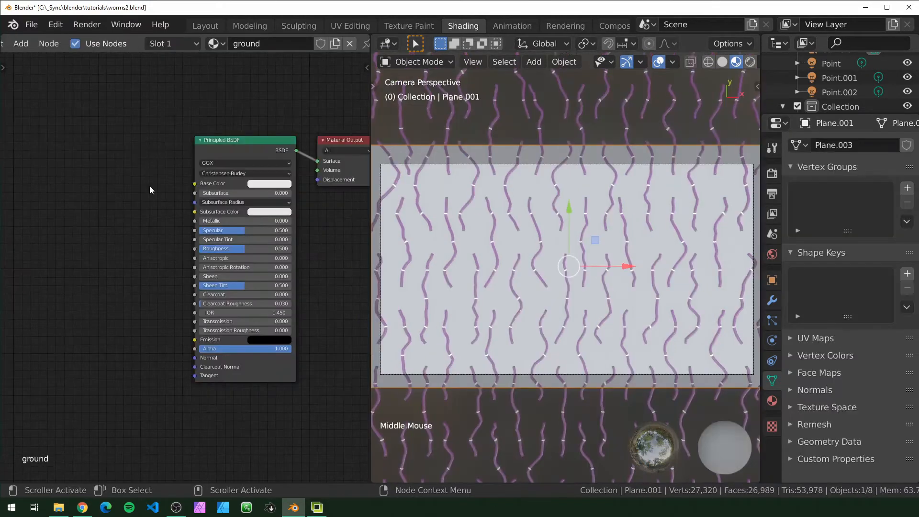
Add a Voronoi Texture node beside the Principled BSDF and preview its Distance output on the ground plane
left_click(131, 190)
key("shift+a")
left_click(132, 190)
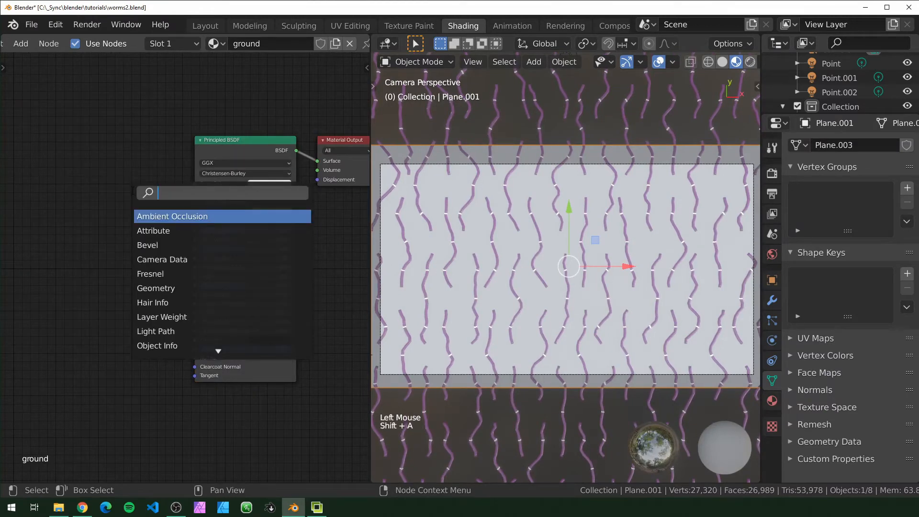
type("voro")
key("Return")
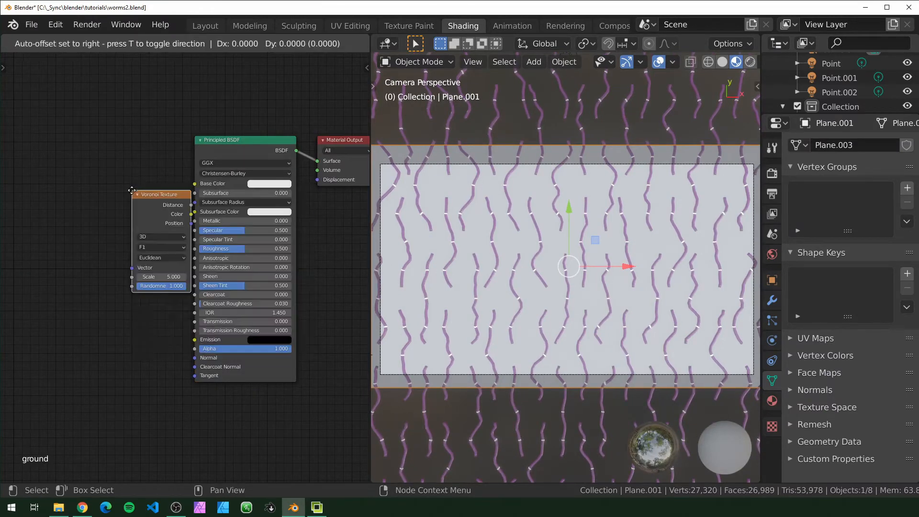
left_click(73, 140)
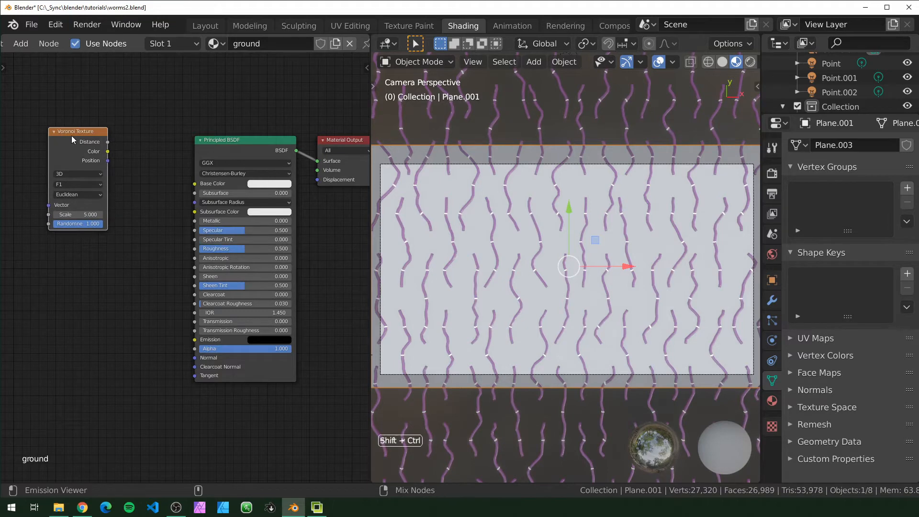
left_click(71, 136, "ctrl+shift")
middle_click_drag(58, 257, 126, 272)
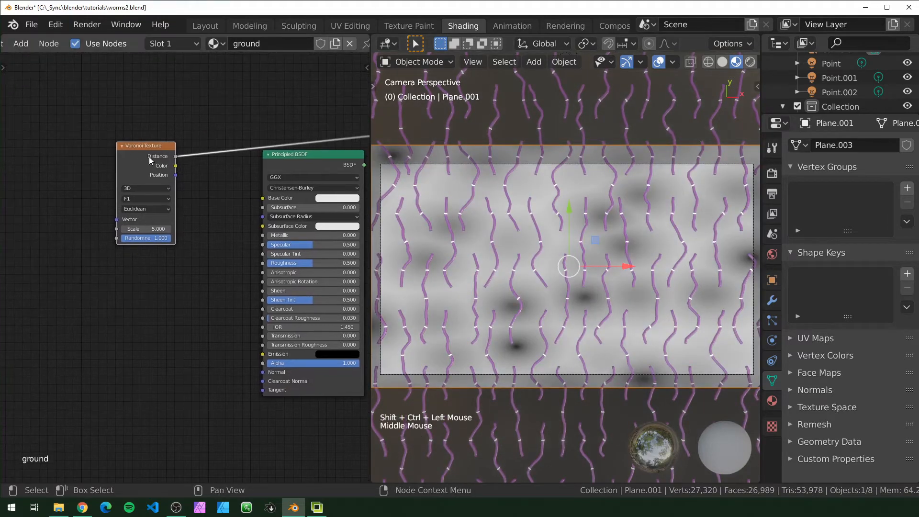
Add Texture Coordinate and Mapping nodes ahead of the Voronoi Texture and connect the Object output to the Mapping node's Vector
left_click(133, 156)
key("ctrl+t")
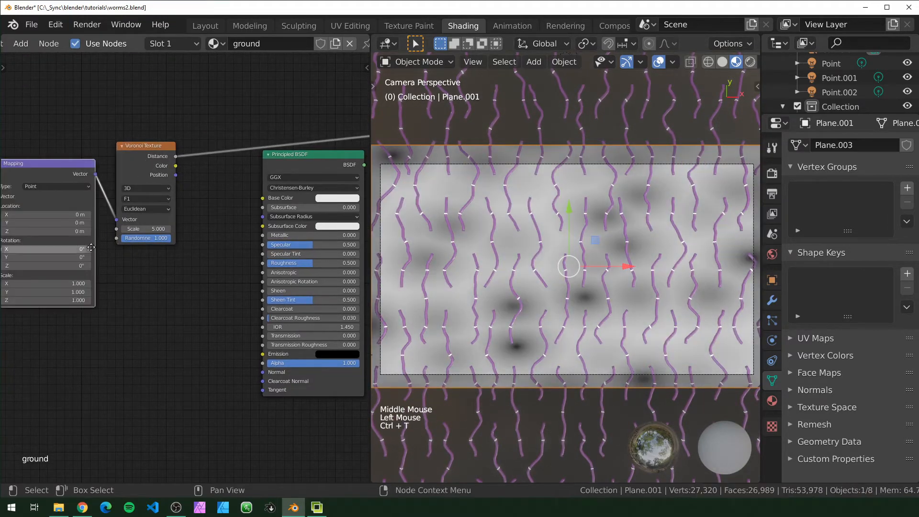
middle_click_drag(14, 191, 145, 187)
left_click_drag(96, 204, 126, 193)
scroll(108, 173, "right", 4, "ctrl")
scroll(137, 219, "up", 4)
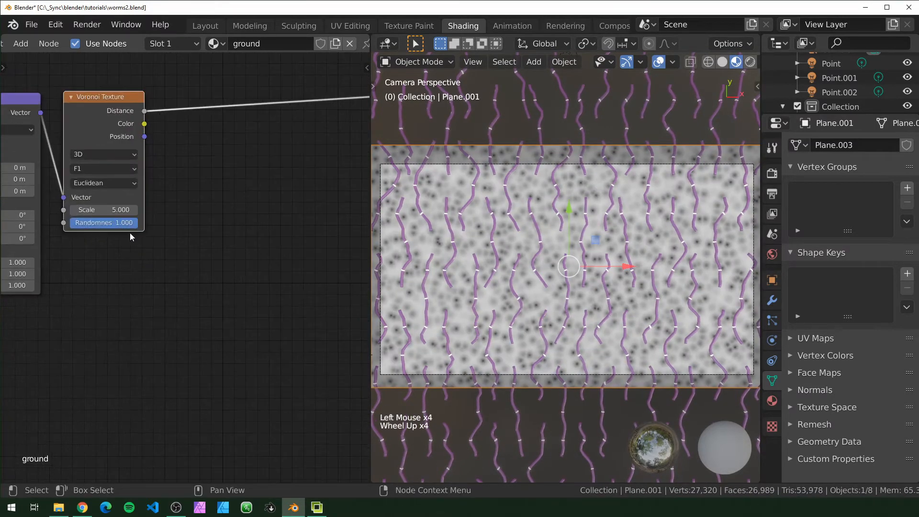
Set the Voronoi Texture's Randomness to 0 and its distance metric to Chebychev
left_click_drag(132, 226, 86, 226)
scroll(495, 329, "up", 10)
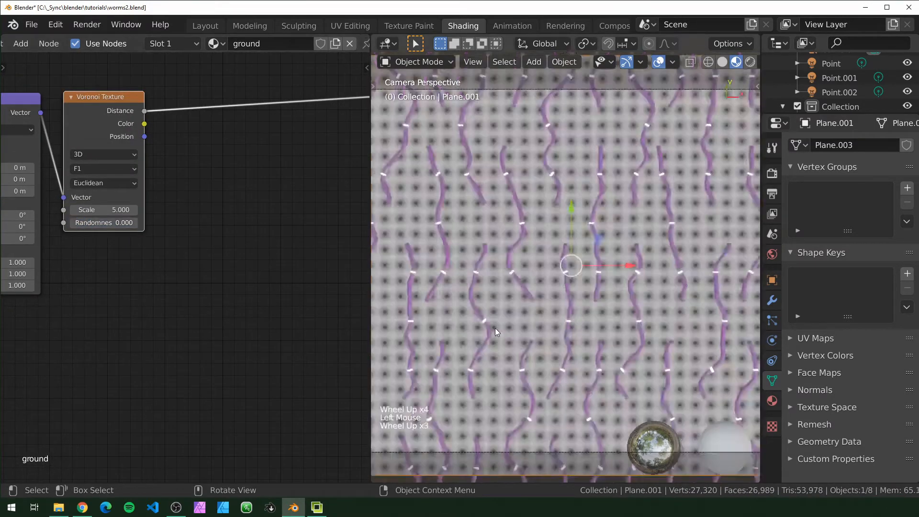
left_click(108, 182)
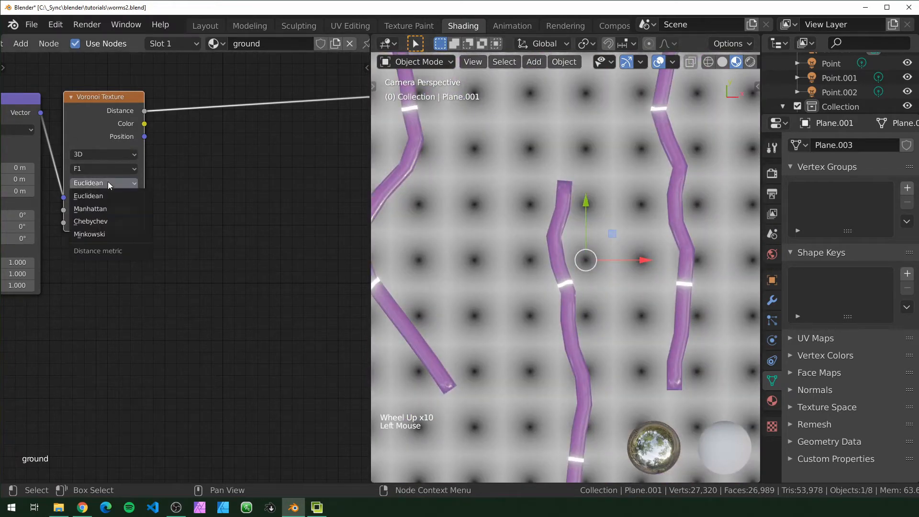
left_click(113, 220)
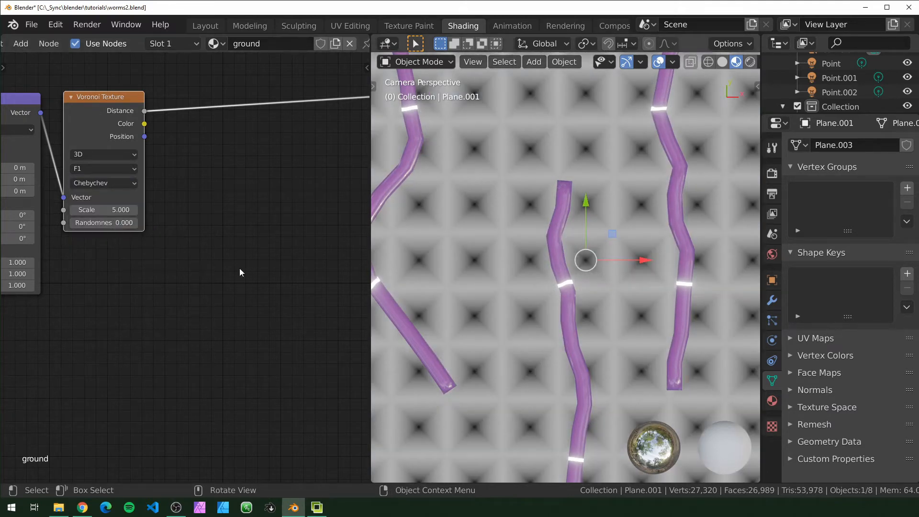
Insert a Map Range node on the link from the Voronoi Texture's Distance output
left_click(230, 258)
key("shift+a")
left_click(230, 259)
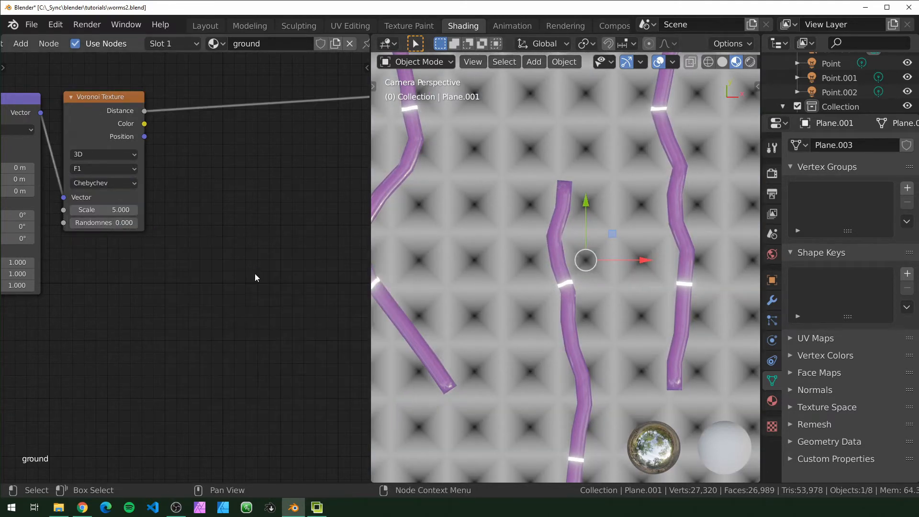
key("shift+a")
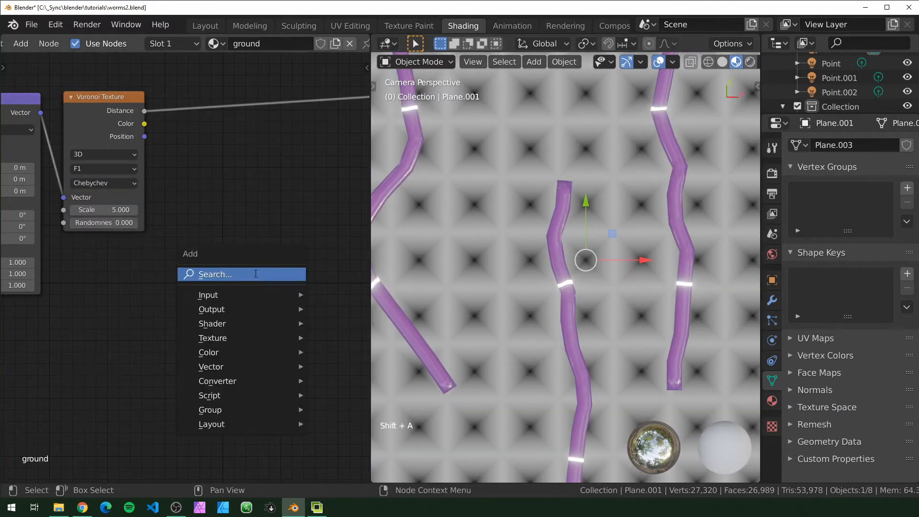
left_click(255, 273)
type("map ran")
key("Return")
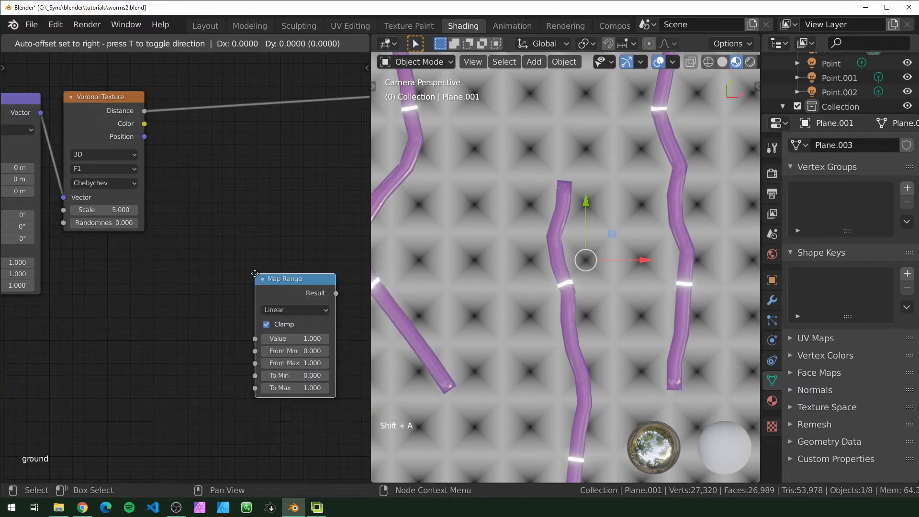
left_click(266, 58)
Add a Value node between the Voronoi Texture and Map Range nodes
middle_click_drag(265, 212, 233, 258)
scroll(220, 262, "down", 3)
left_click(215, 293)
key("shift+a")
left_click(216, 292)
type("v")
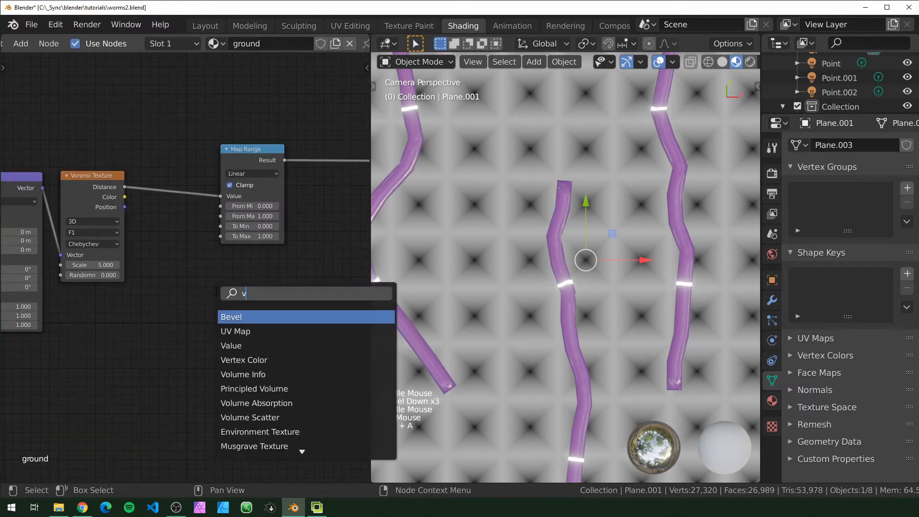
type("alue")
key("Return")
left_click(146, 217)
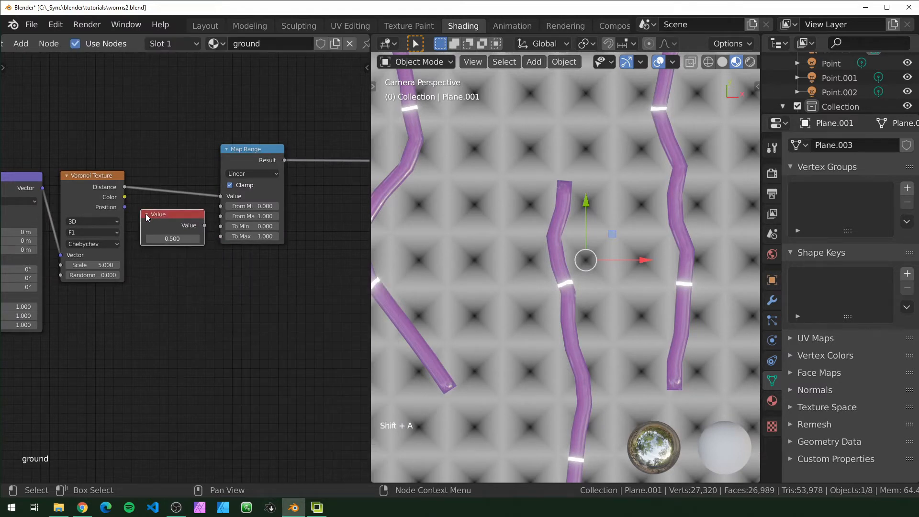
Add a Math Add node below the Value node, wiring Value to From Min and to Add, and Add's output to From Max
key("shift+a")
type("add")
key("Return")
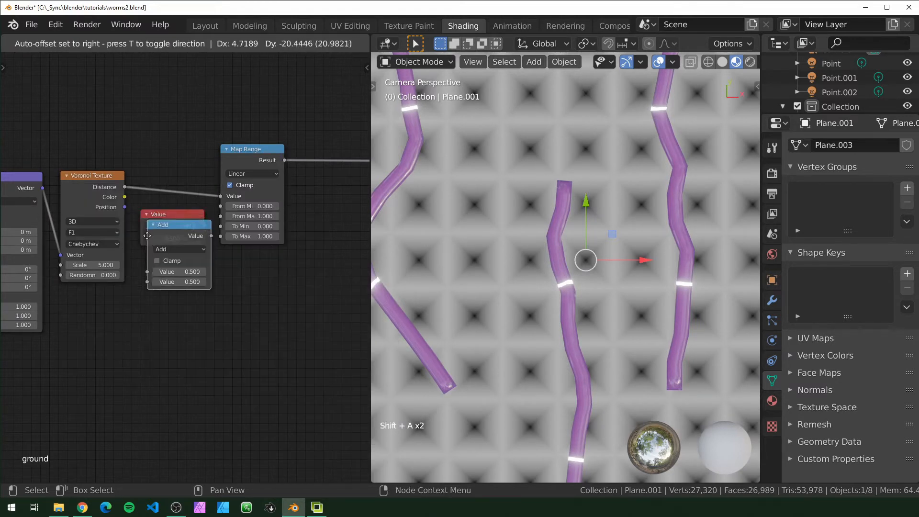
left_click(144, 269)
mouse_move(176, 226)
right_mouse_down("alt")
mouse_move(229, 200)
mouse_move(194, 270)
mouse_move(246, 202)
mouse_move(249, 213)
right_mouse_up("alt")
Set the Add node's second value to 0.1 and tune the Value node to 0.440 to thin the grid lines
left_click_drag(172, 238, 156, 238, "shift")
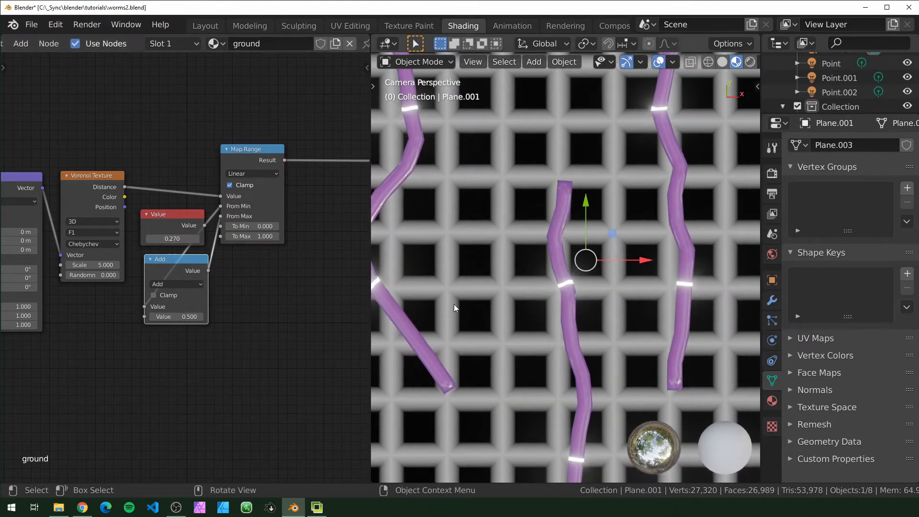
left_click(194, 316)
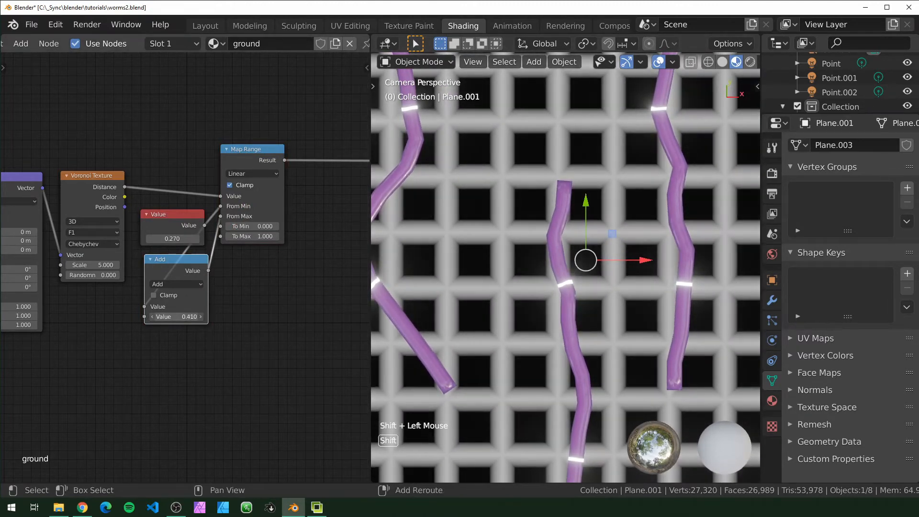
type("0.41")
type("1")
key("Return")
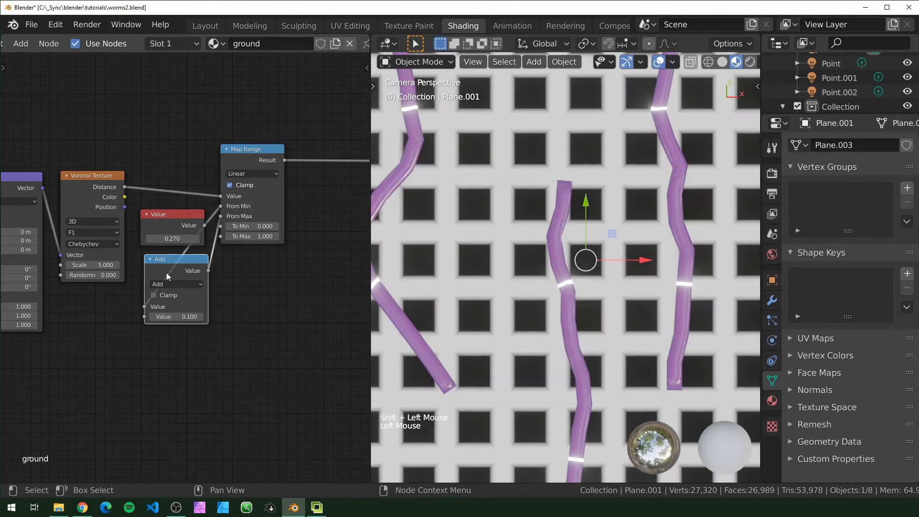
left_click_drag(172, 239, 199, 238, "shift")
Set the Mapping node's X scale to 2 in the ground material
scroll(549, 254, "down", 11)
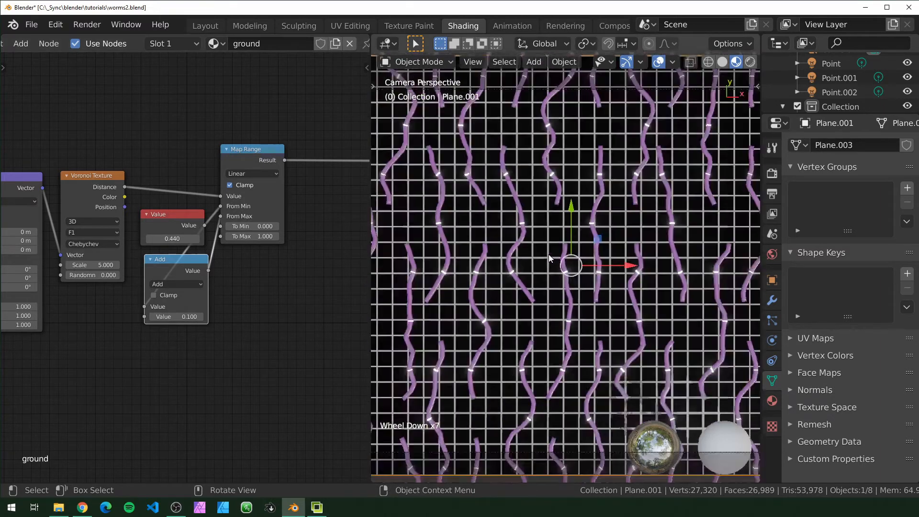
scroll(548, 256, "up", 2)
middle_click_drag(298, 337, 360, 311)
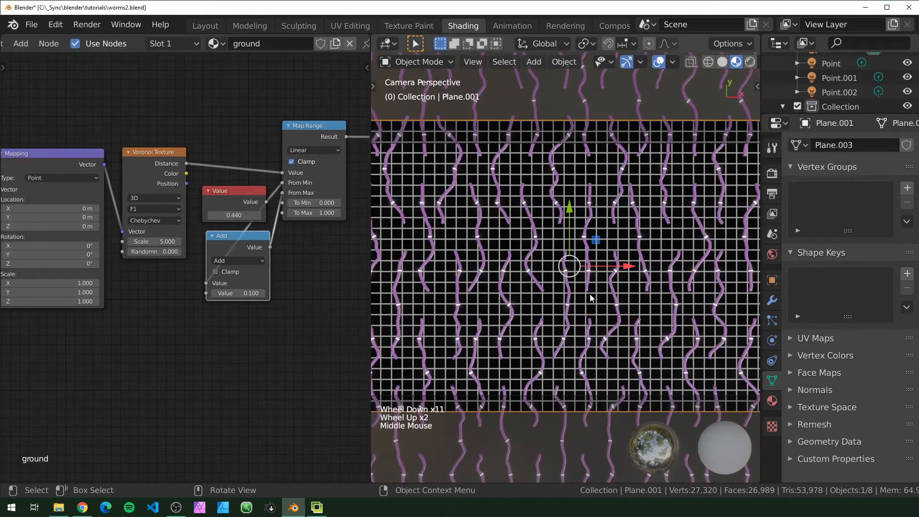
middle_click_drag(182, 331, 253, 317)
left_click(113, 265)
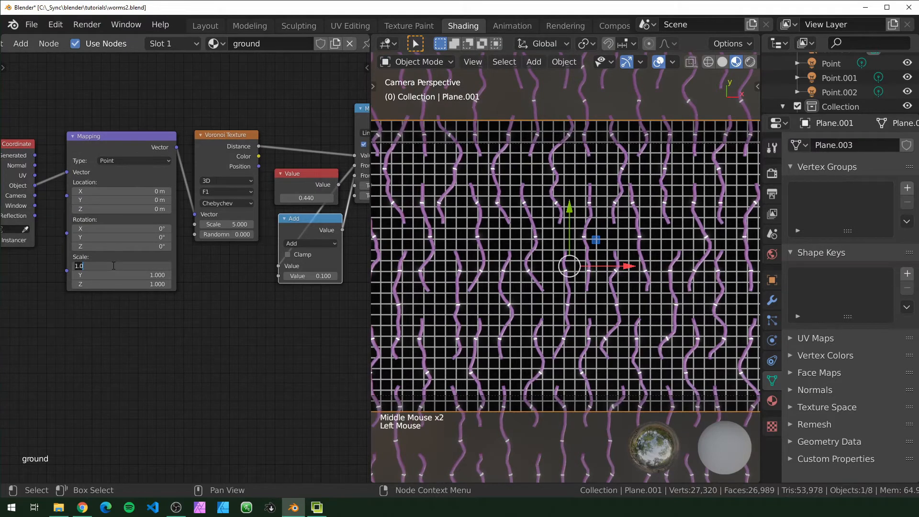
type("2")
key("Return")
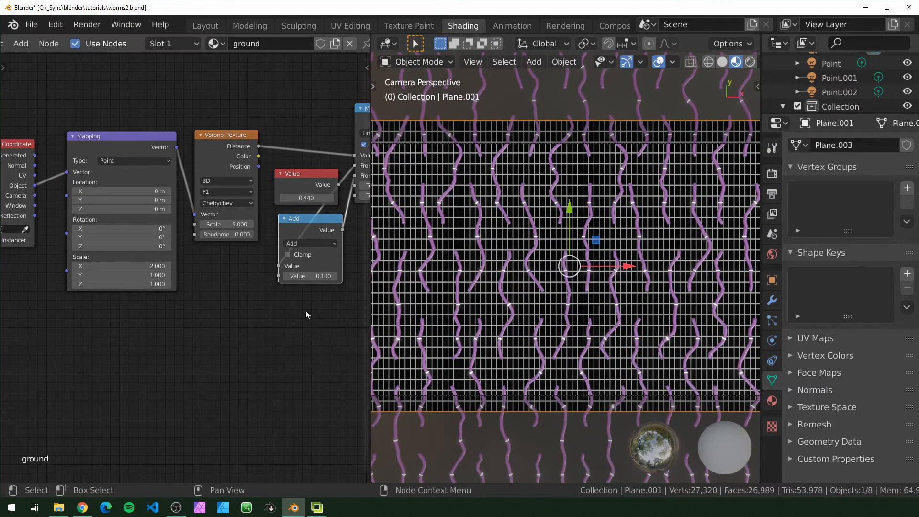
Move the Texture Coordinate node farther away from the Mapping node to make room between them
scroll(505, 261, "up", 5)
middle_click_drag(305, 310, 8, 313)
scroll(205, 322, "down", 4)
left_click(193, 172)
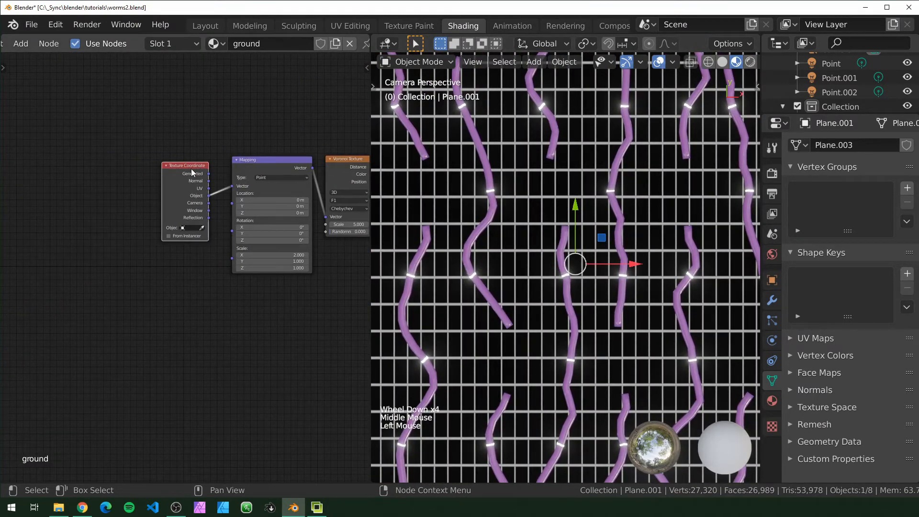
key("g")
left_click(6, 163)
Duplicate the Voronoi Texture into the gap before the Mapping node and wire Texture Coordinate's Object output to its Vector
left_click(341, 166)
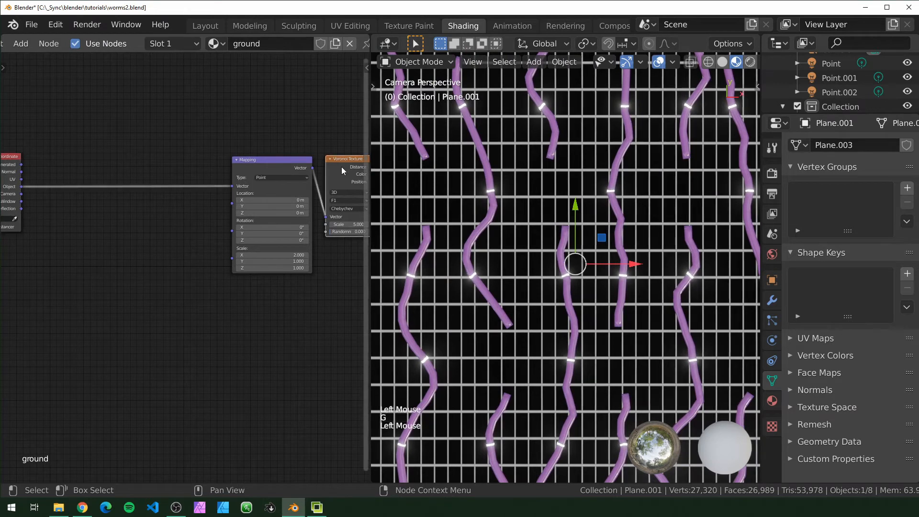
key("shift+d")
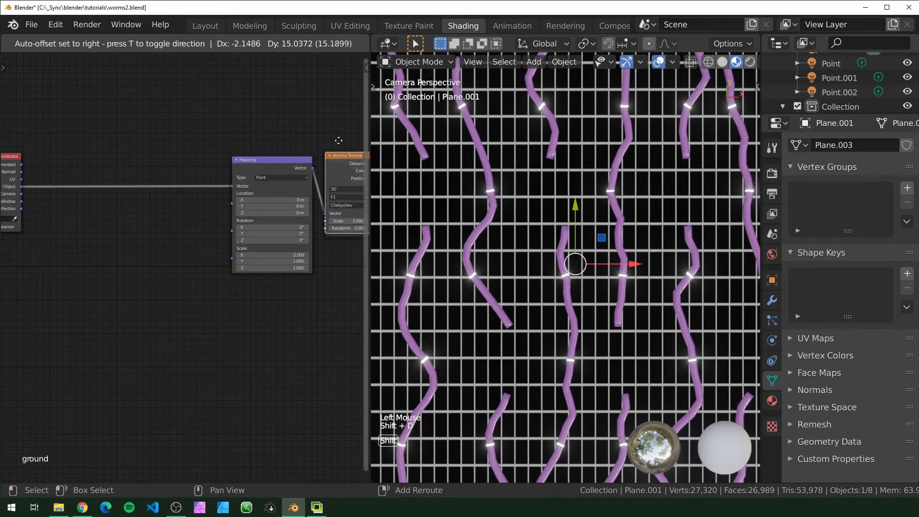
left_click(84, 244)
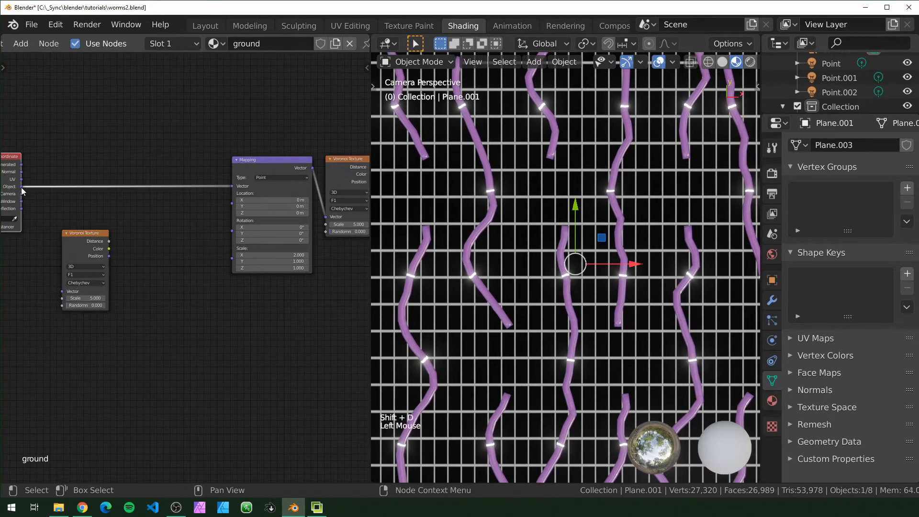
left_click_drag(22, 189, 62, 289)
scroll(62, 289, "up", 3)
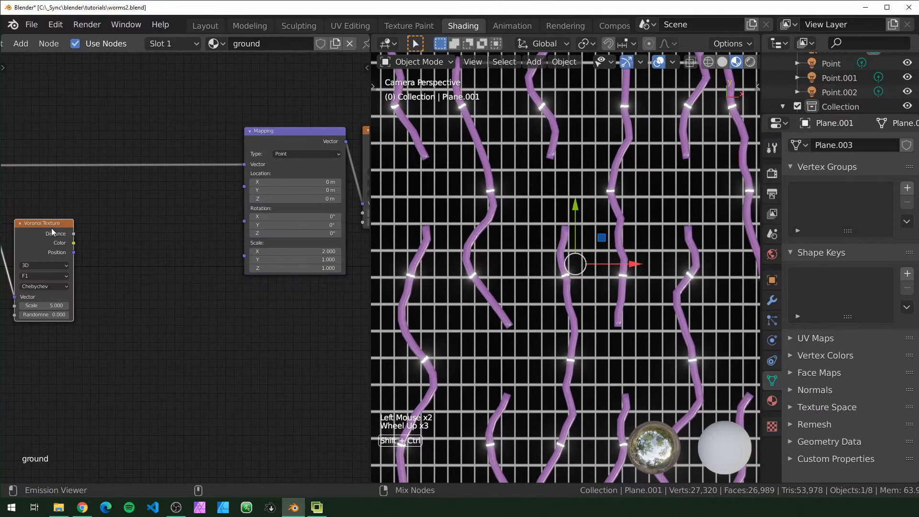
Preview the duplicated Voronoi Texture's Color output on the ground plane, then return the preview to the Map Range result
left_click(51, 228, "ctrl+shift")
left_click(51, 227, "ctrl+shift")
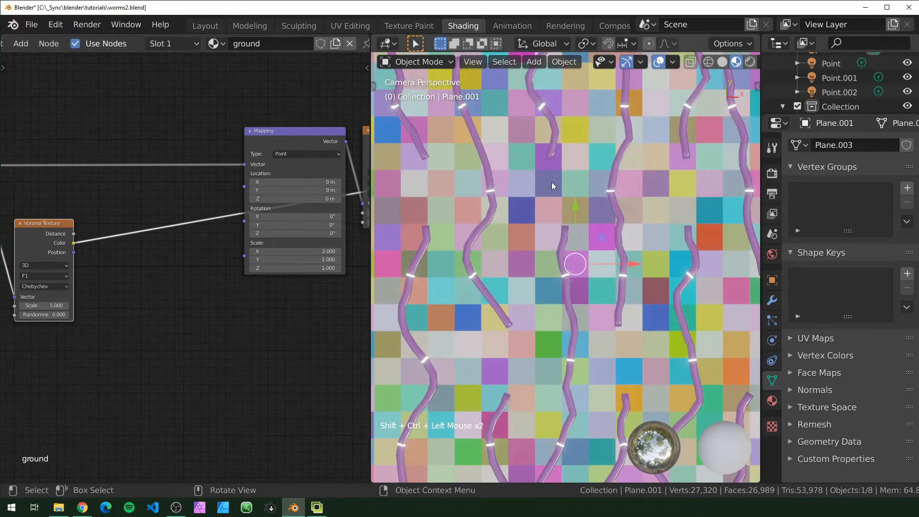
scroll(275, 309, "down", 3)
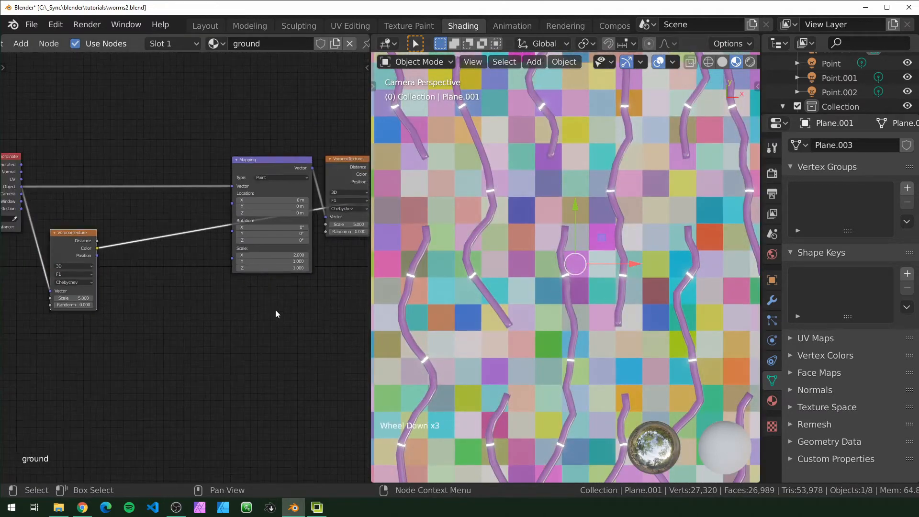
middle_click_drag(274, 309, 114, 322)
left_click(307, 149, "ctrl+shift")
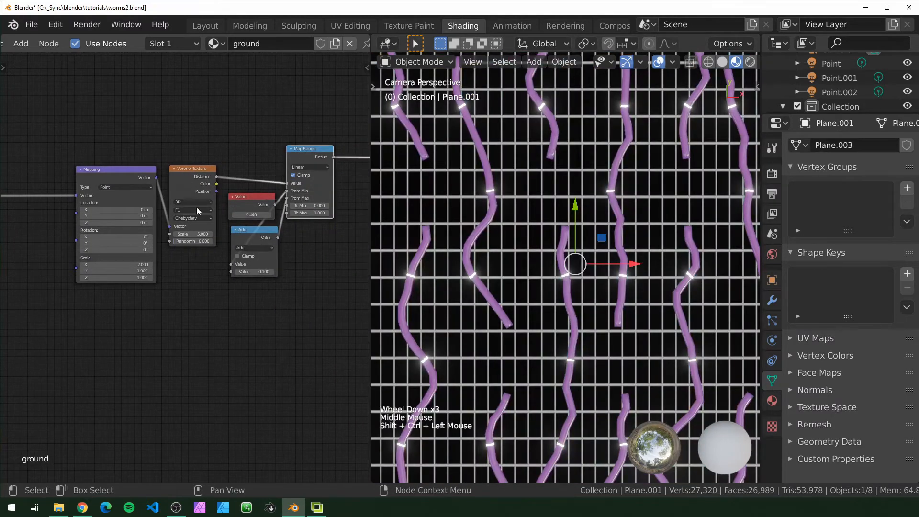
middle_click_drag(197, 206, 316, 198)
scroll(175, 306, "up", 4)
middle_click_drag(176, 306, 128, 353)
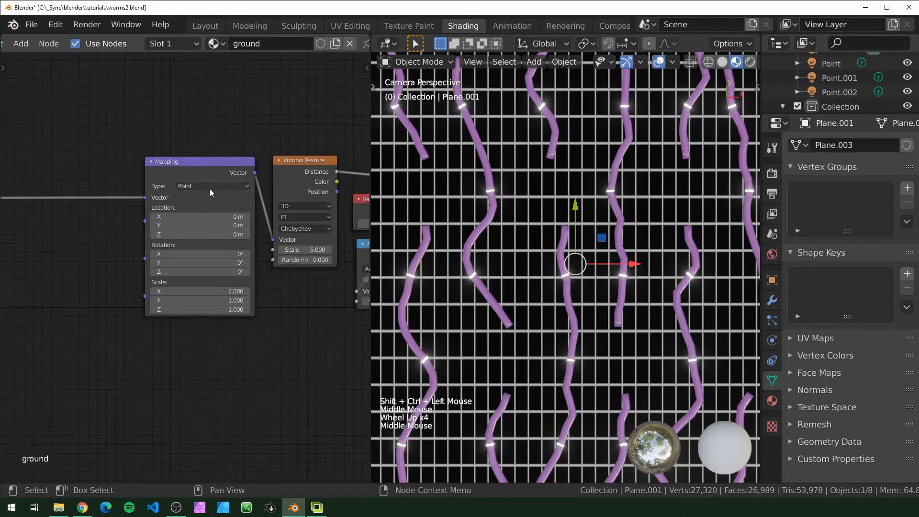
left_click_drag(207, 214, 242, 234)
right_click(214, 214, "shift")
right_click(214, 224)
right_click(203, 234)
middle_click_drag(39, 328, 143, 310)
Add a Combine XYZ node between the duplicated Voronoi Texture and the Mapping node
left_click(153, 235)
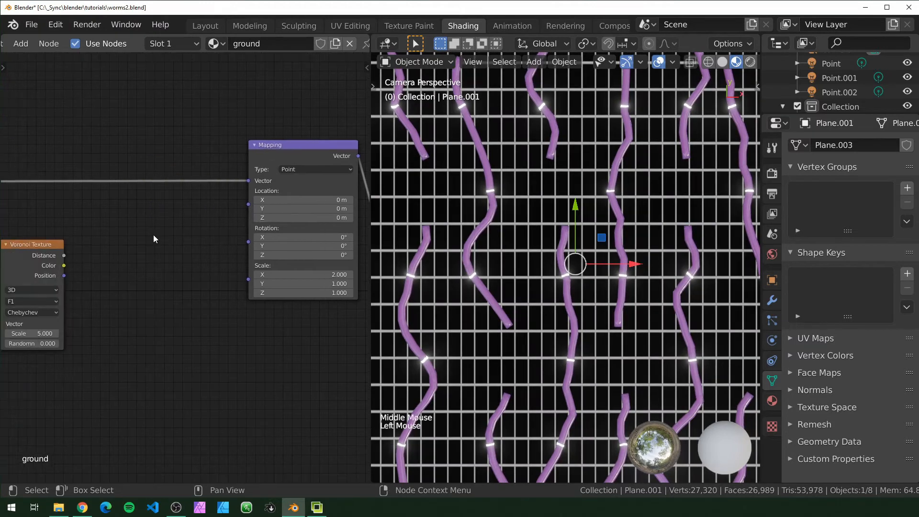
key("shift+a")
left_click(154, 236)
type("combi")
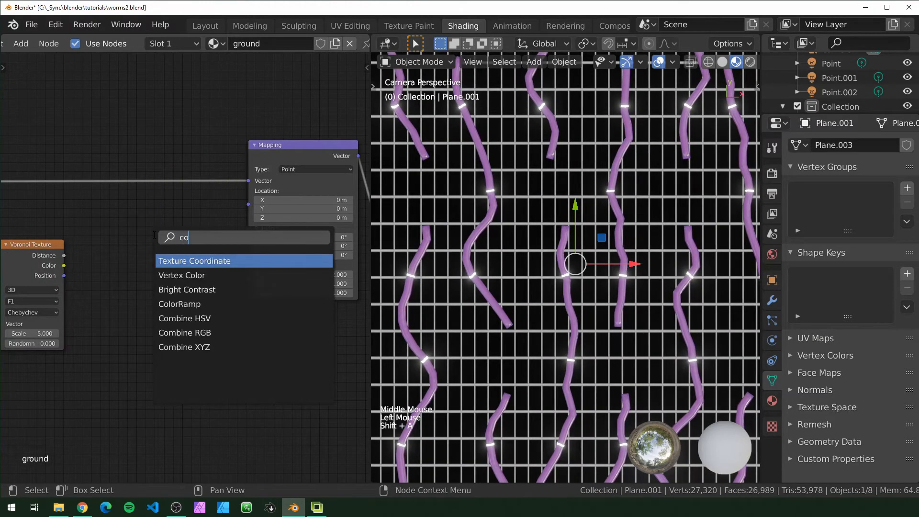
key("Down")
key("Down")
key("Return")
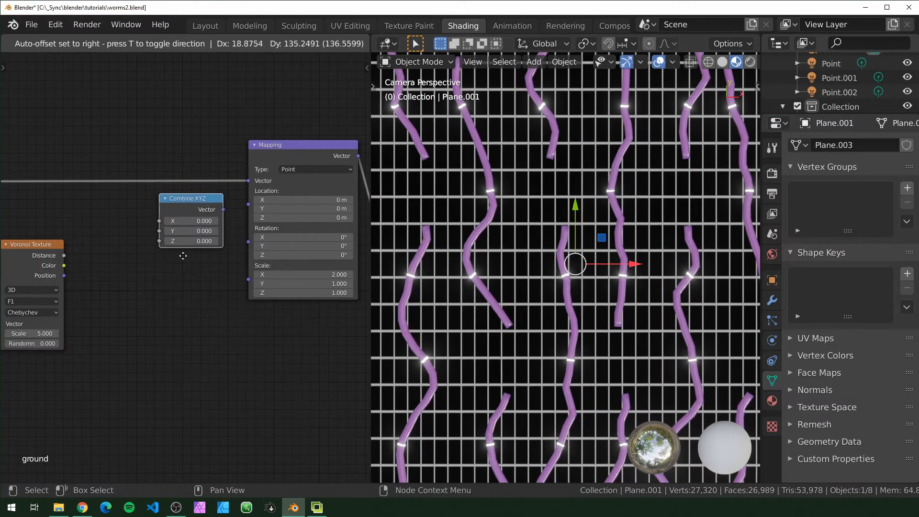
left_click(186, 264)
Add a Math node set to Multiply beside the duplicated Voronoi Texture
middle_click_drag(36, 242, 145, 240)
left_click_drag(145, 241, 132, 239)
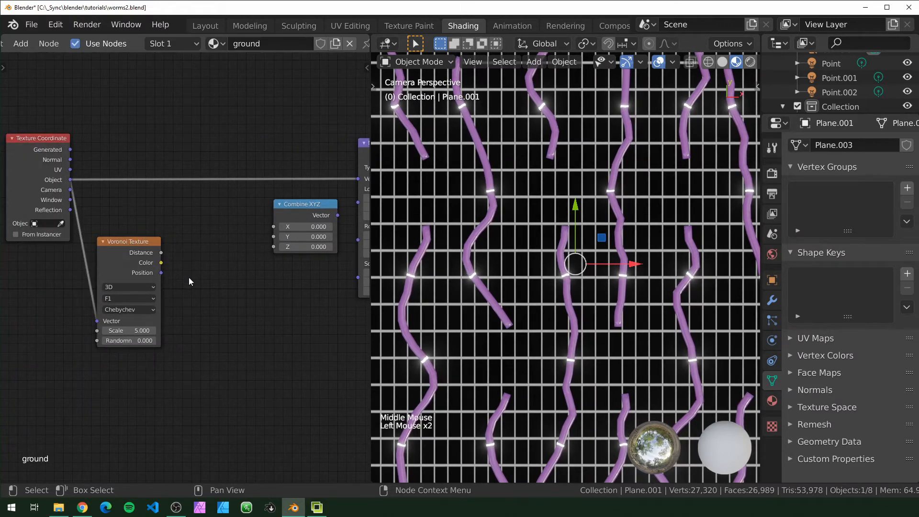
key("shift+a")
left_click(188, 277)
type("math")
key("Return")
left_click(190, 277)
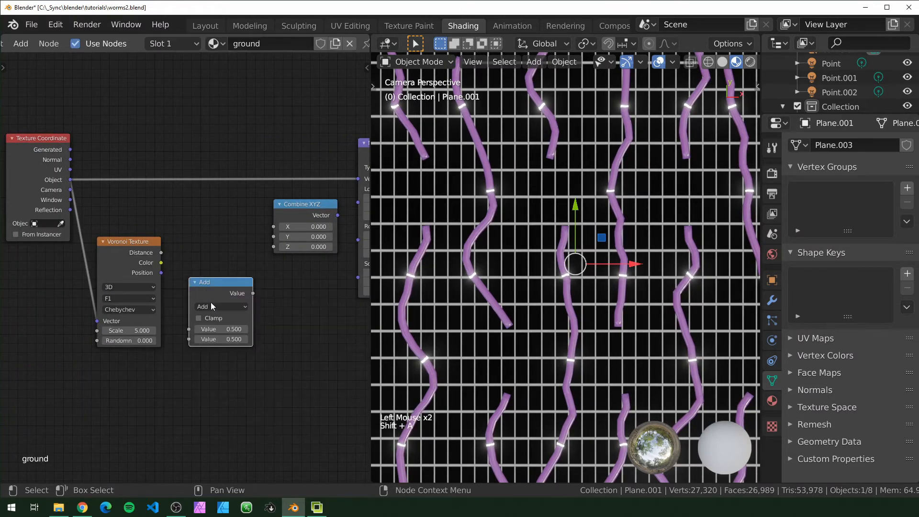
left_click(220, 307)
left_click(215, 330)
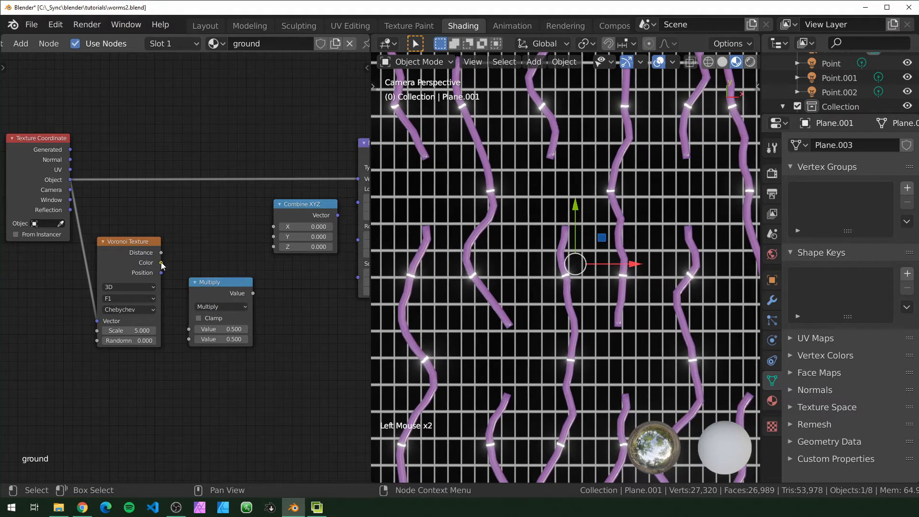
Wire the duplicated Voronoi's Color through Multiply into Combine XYZ's X and Y, and its Vector into the Mapping node's Location
left_click_drag(161, 262, 215, 214)
left_click_drag(191, 331, 190, 329)
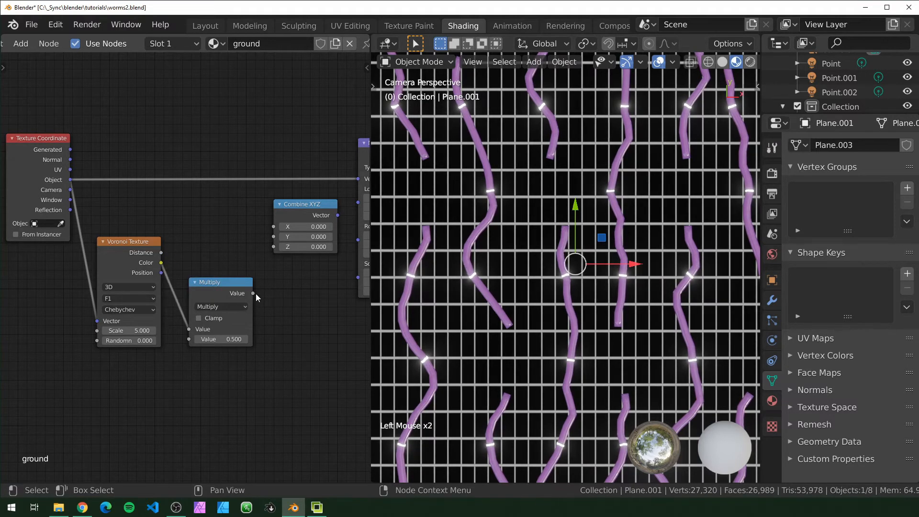
left_click_drag(253, 293, 273, 226)
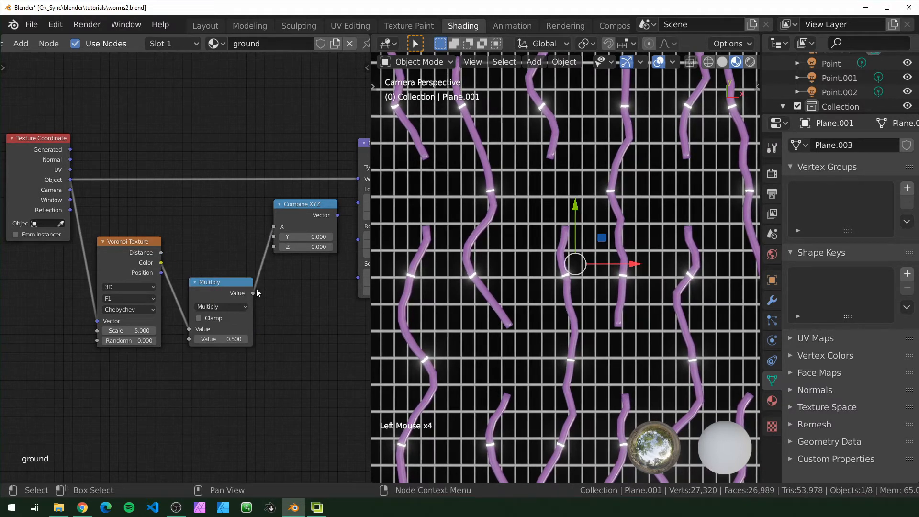
left_click_drag(252, 294, 274, 236)
middle_click_drag(345, 300, 237, 326)
scroll(280, 318, "up", 4)
left_click_drag(237, 243, 269, 225)
middle_click_drag(268, 287, 316, 249)
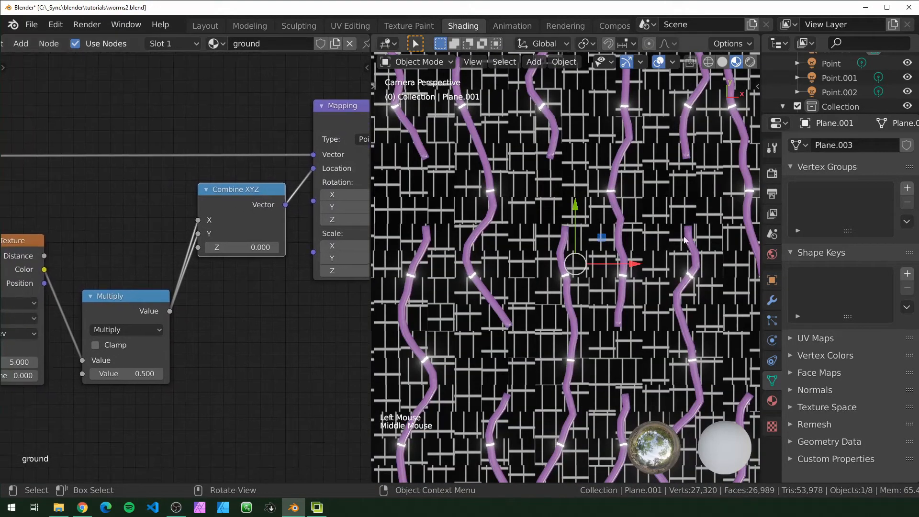
Tidy the Multiply node's placement and set the duplicated Voronoi Texture's feature output to Smooth F1
left_click_drag(154, 300, 141, 255)
middle_click_drag(141, 256, 223, 263)
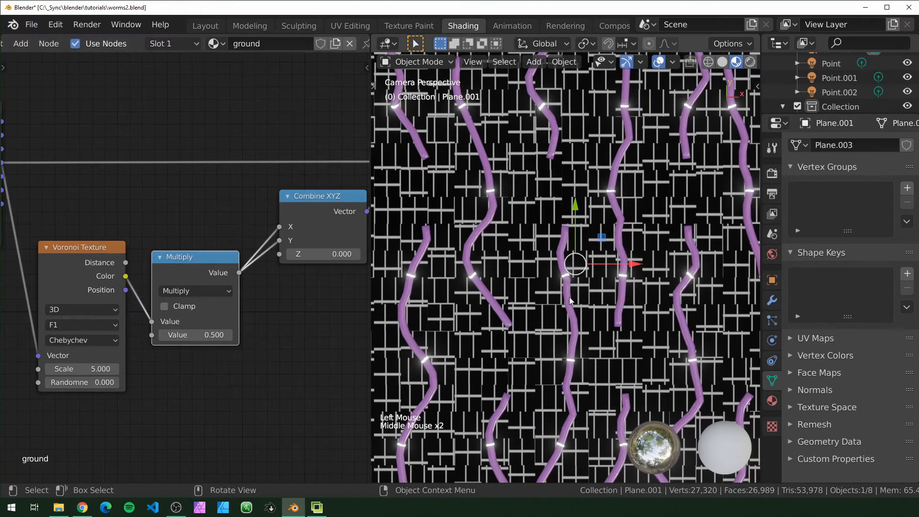
scroll(508, 259, "up", 4)
middle_click_drag(29, 255, 82, 231)
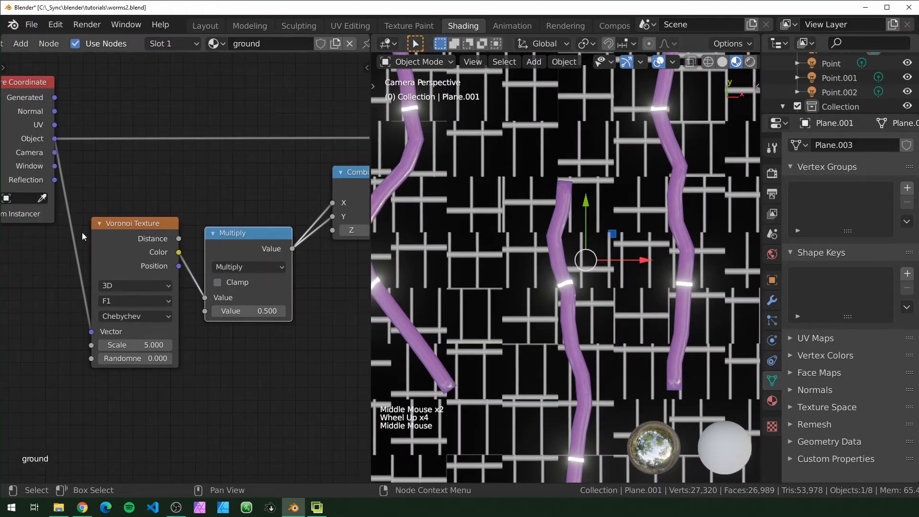
left_click(138, 300)
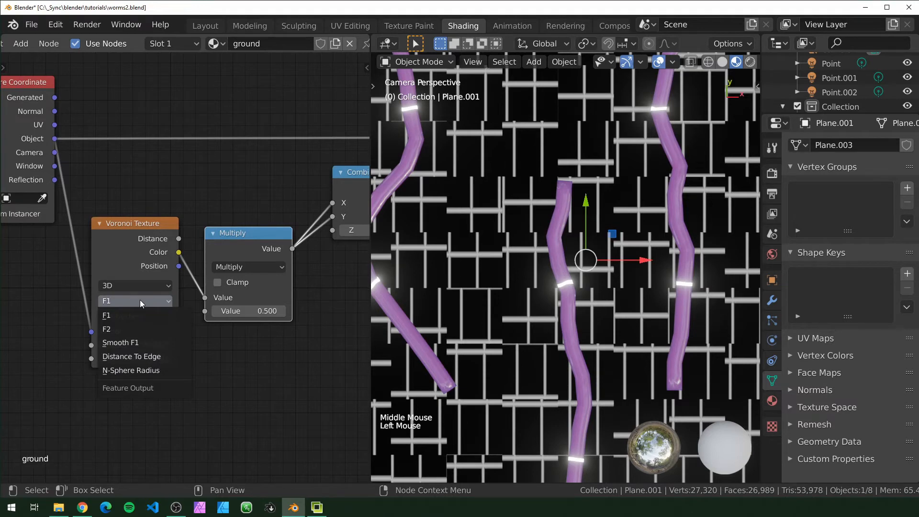
left_click(132, 342)
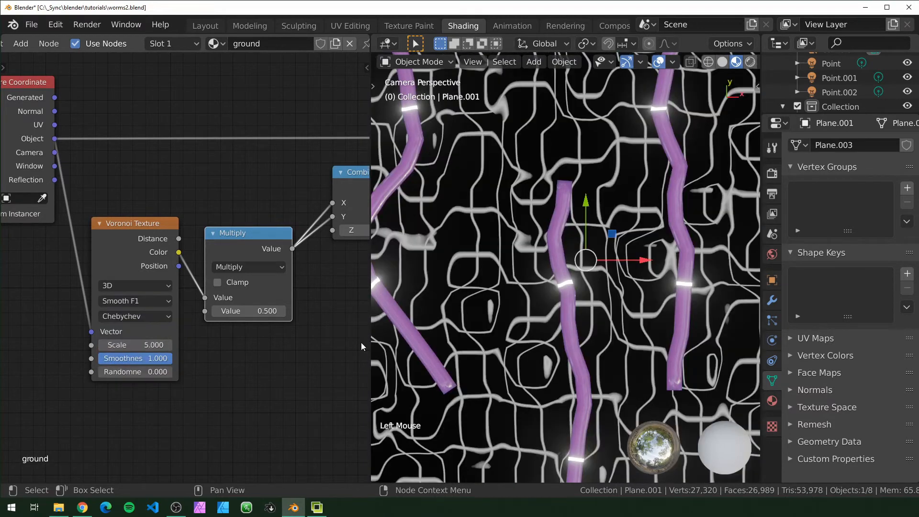
Set the Multiply node's second value to 0.050 for a subtle grid distortion
middle_click_drag(294, 361, 262, 361)
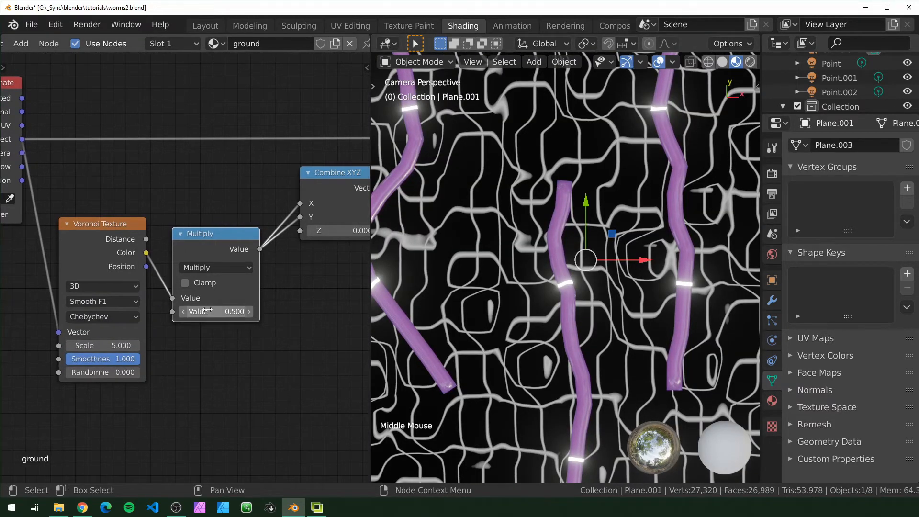
type("0")
key("Return")
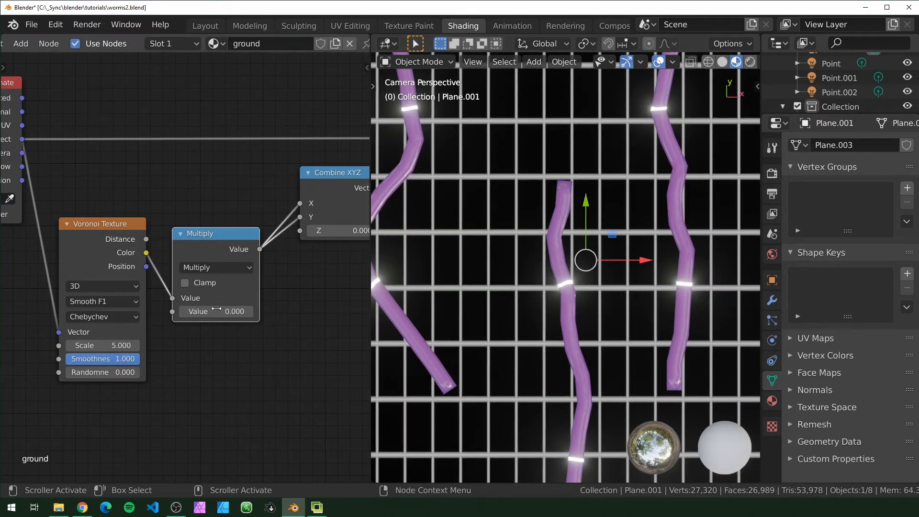
left_click_drag(215, 311, 239, 311, "shift")
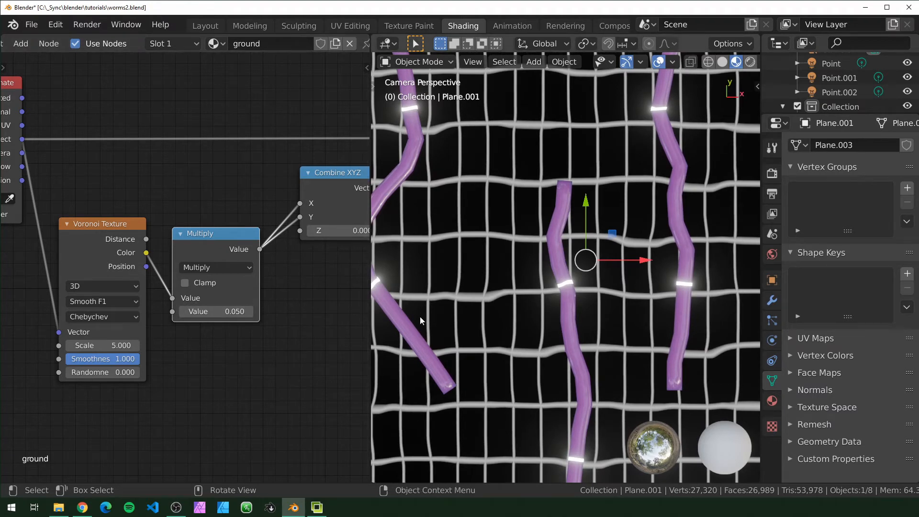
Set the duplicated Voronoi Texture's Smoothness to 0.25
left_click_drag(115, 358, 60, 358)
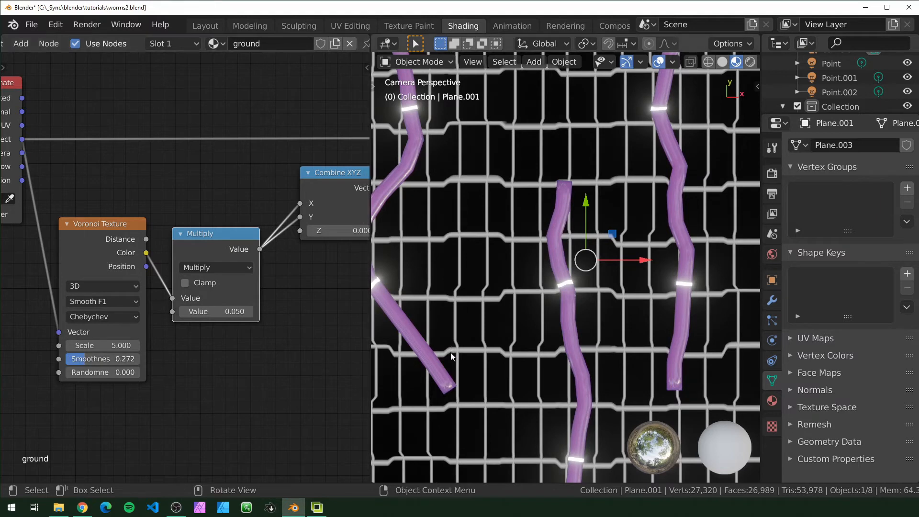
key("BackSpace")
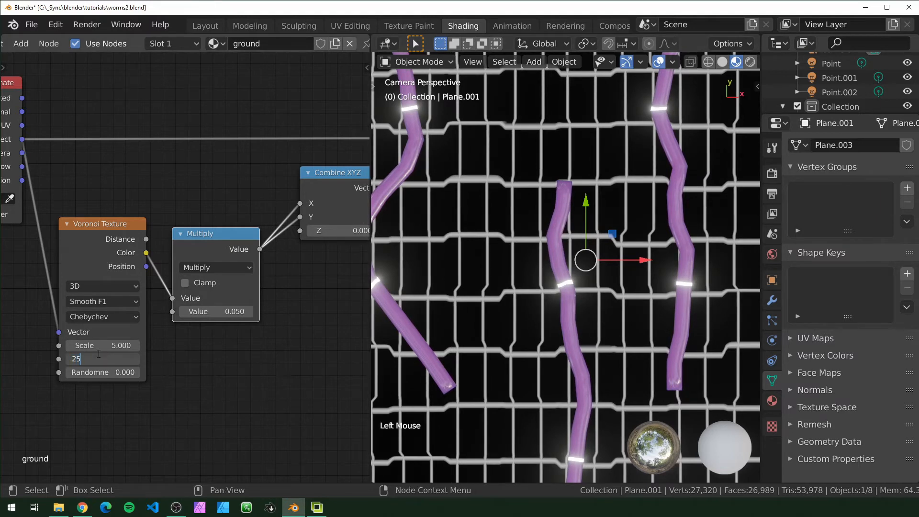
type(".25")
key("Return")
Lower the Multiply factor to 0.030 and tune the distorting Voronoi Texture's Scale to 10.950
scroll(92, 341, "down", 3)
scroll(92, 341, "up", 3)
mouse_move(103, 345)
left_mouse_down()
mouse_move(139, 345)
mouse_move(111, 345)
left_mouse_up()
left_click_drag(216, 311, 207, 311, "shift")
scroll(644, 306, "down", 3)
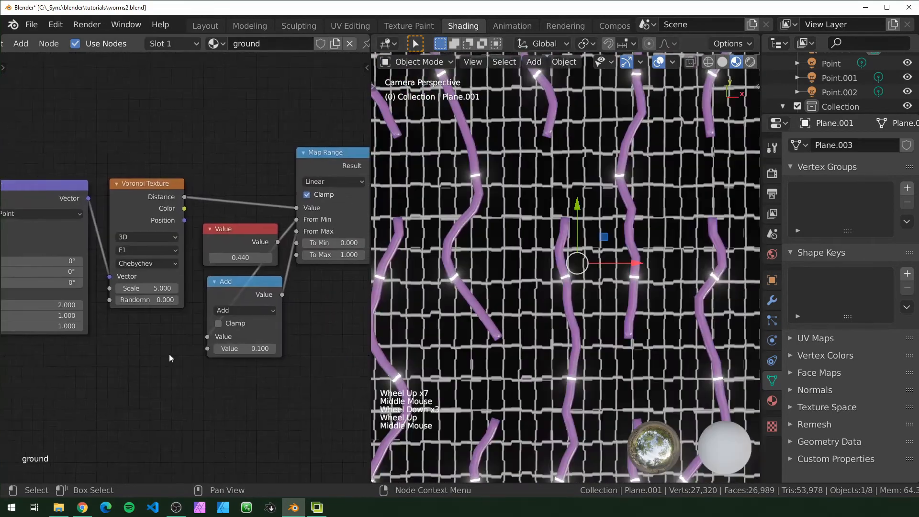
scroll(169, 354, "up", 5)
scroll(500, 243, "down", 10)
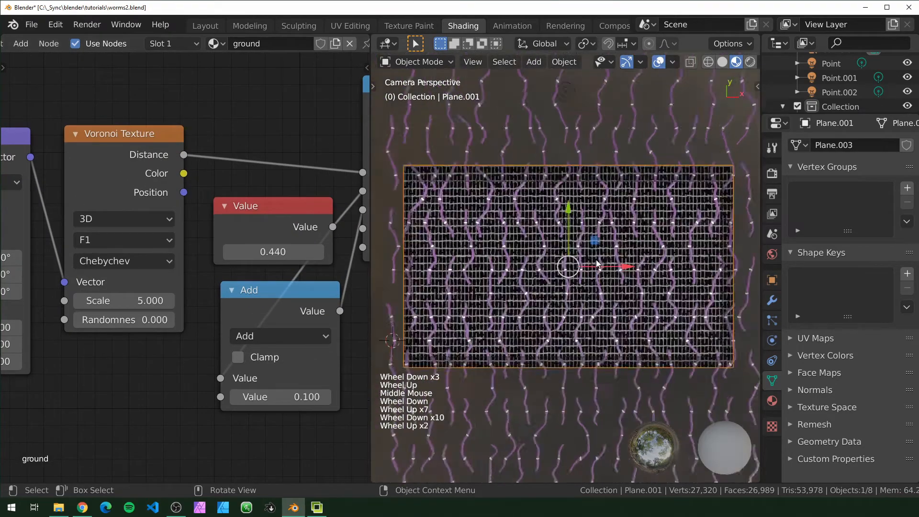
scroll(595, 259, "up", 4)
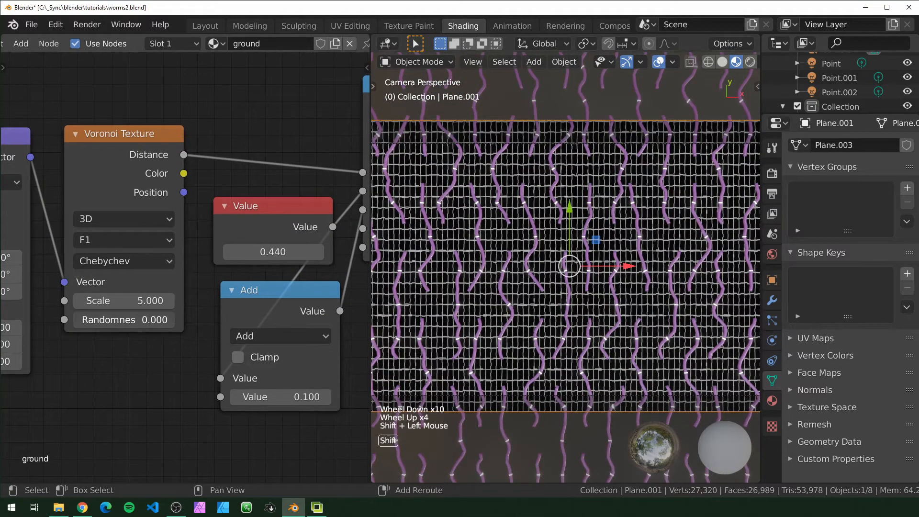
left_click_drag(110, 320, 126, 319)
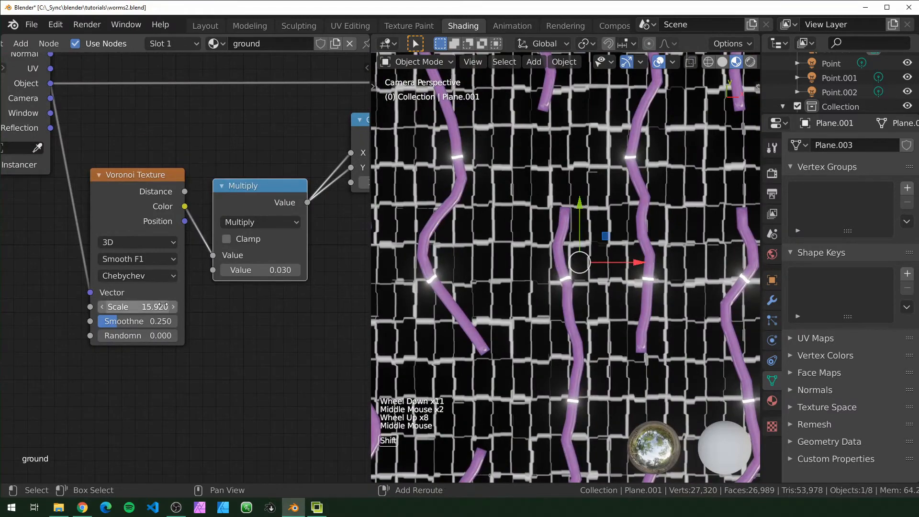
left_click_drag(162, 306, 140, 306, "shift")
scroll(578, 289, "down", 5)
scroll(646, 334, "up", 3)
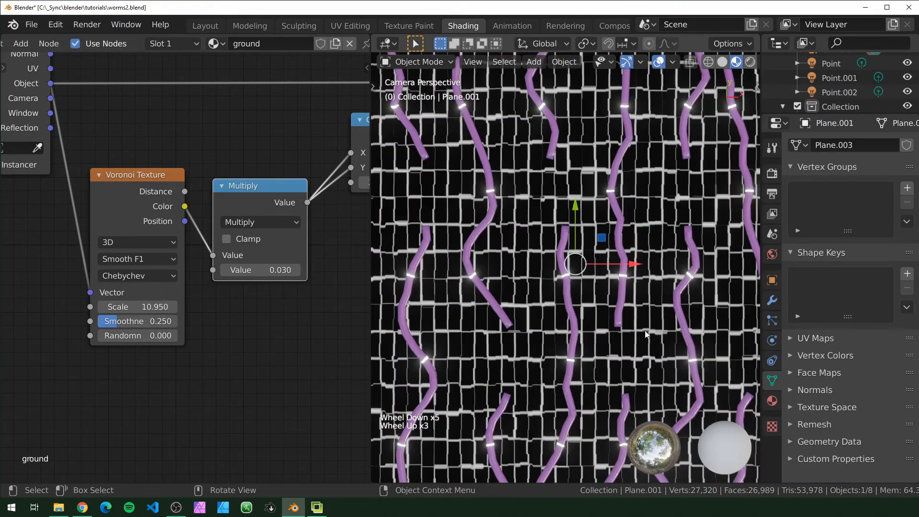
middle_click_drag(275, 295, 190, 297)
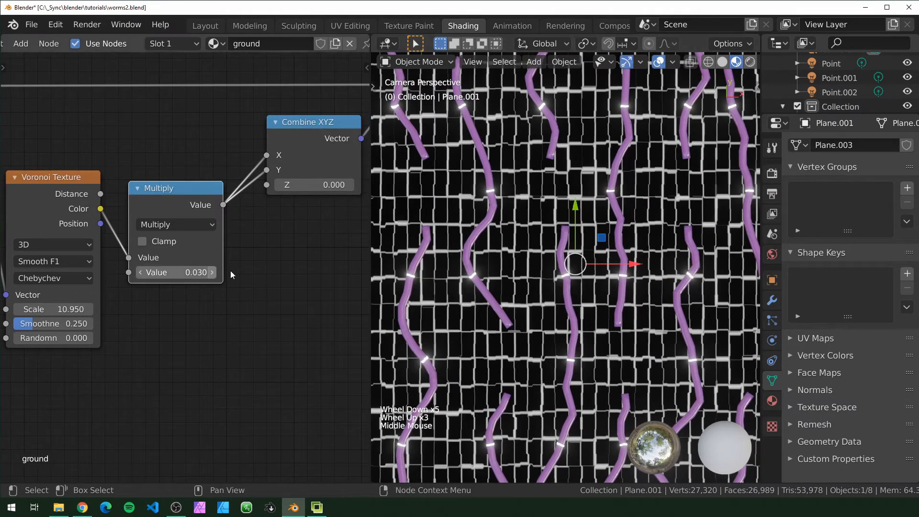
key("ctrl+z")
key("ctrl+z")
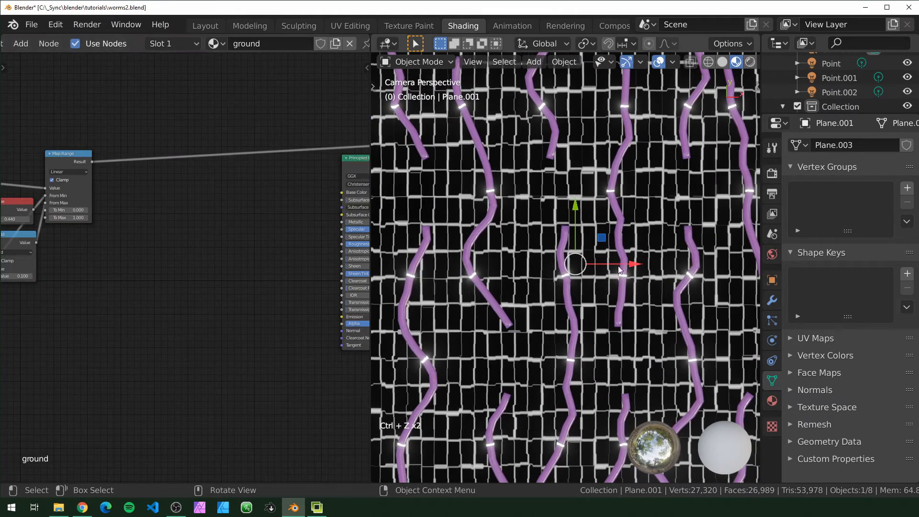
Add a Bump node, feeding the Map Range result into its Height and its output into the Principled BSDF's Normal
key("shift+a")
left_click(210, 234)
type("b")
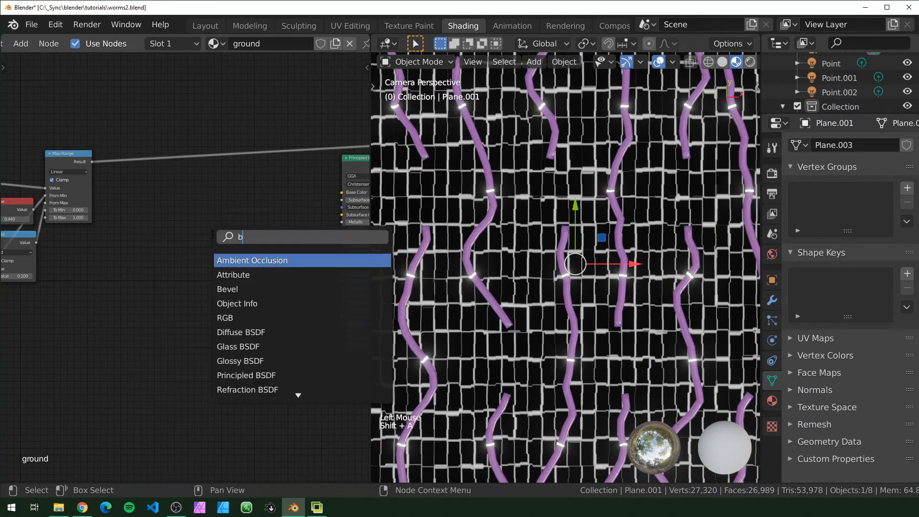
type("um")
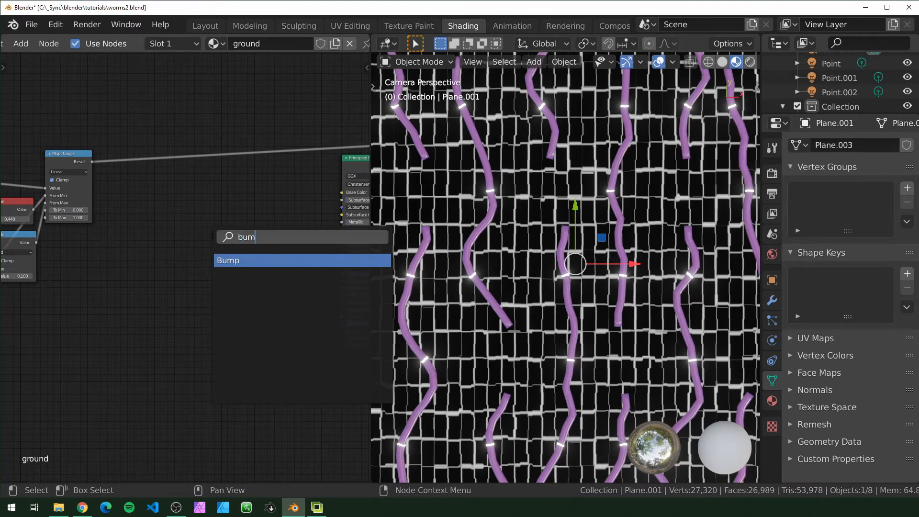
key("Return")
left_click(278, 328)
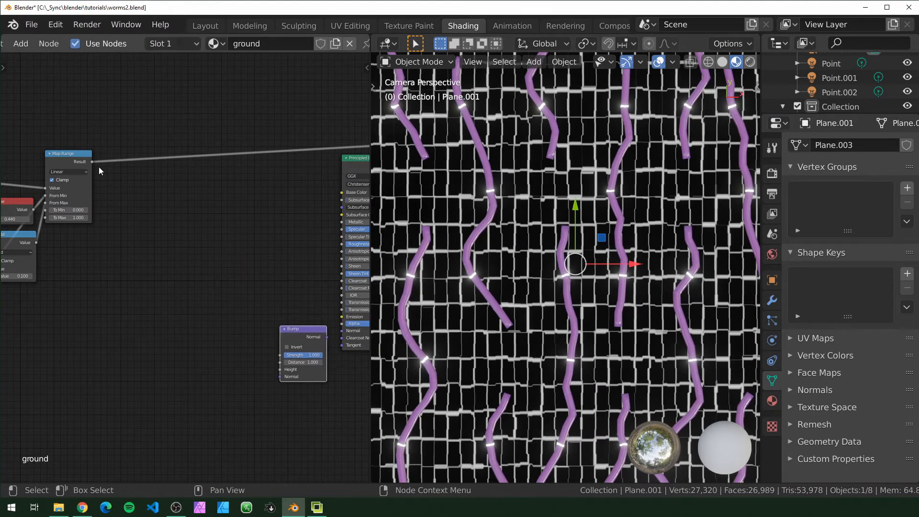
left_click_drag(92, 162, 280, 369)
left_click_drag(300, 338, 341, 330)
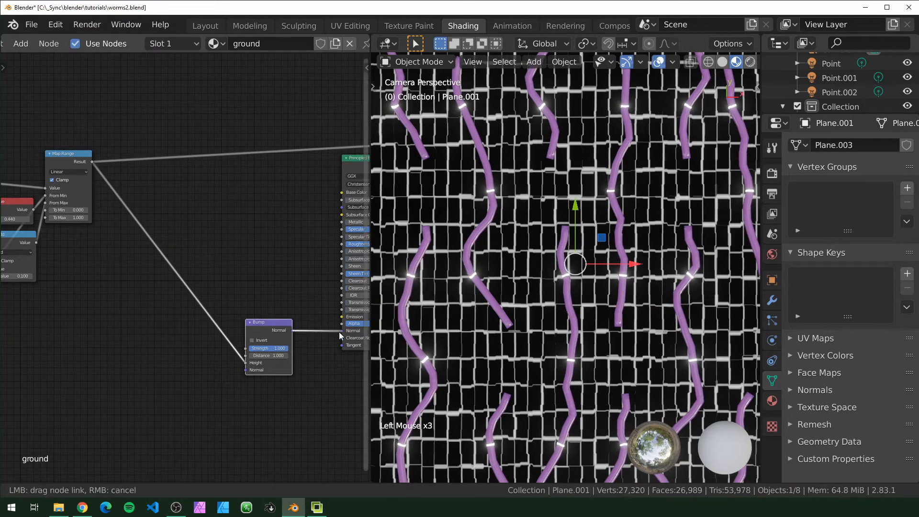
mouse_move(329, 393)
middle_mouse_down()
mouse_move(191, 400)
mouse_move(169, 412)
middle_mouse_up()
Route the Principled BSDF to the Material Output and inspect the ground's bumps up close in rendered shading
left_click(217, 184, "ctrl+shift")
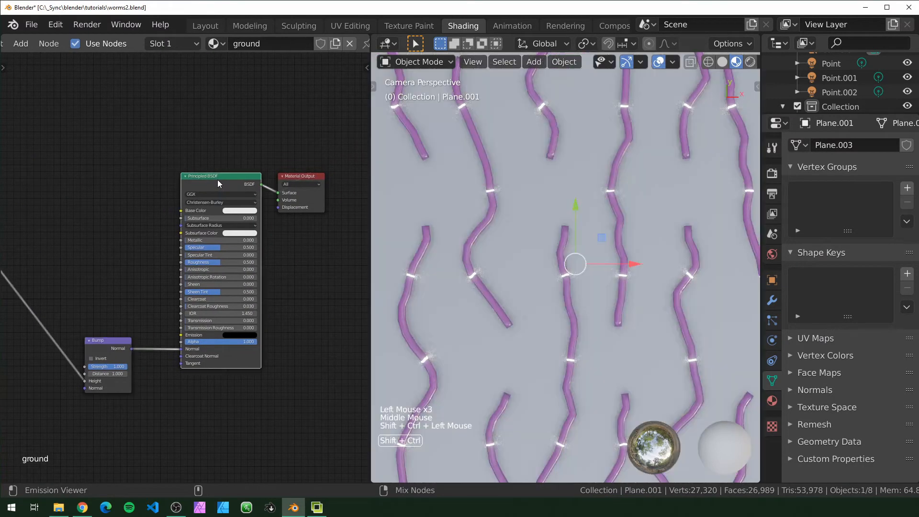
left_click(749, 62)
scroll(677, 261, "down", 5)
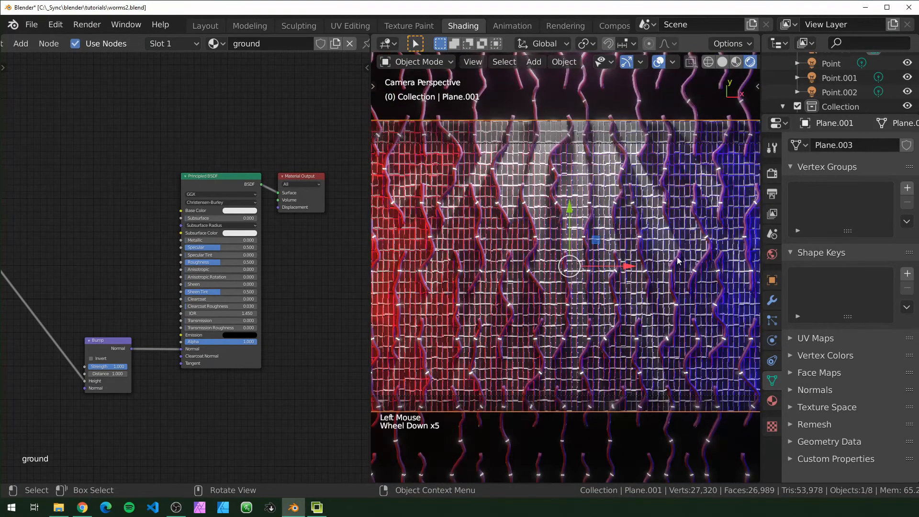
left_click(772, 173)
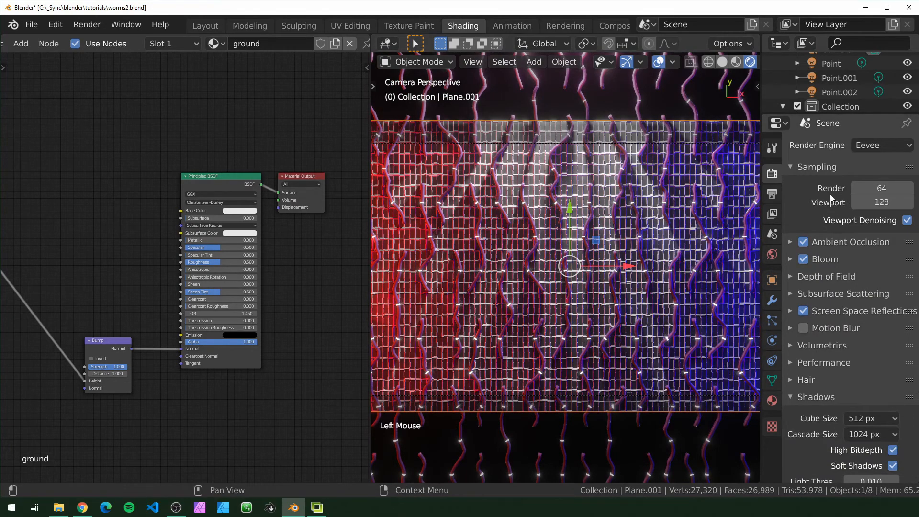
key("KP_Decimal")
scroll(593, 282, "down", 1)
scroll(593, 282, "up", 12)
middle_click_drag(570, 278, 584, 328)
scroll(581, 293, "up", 3)
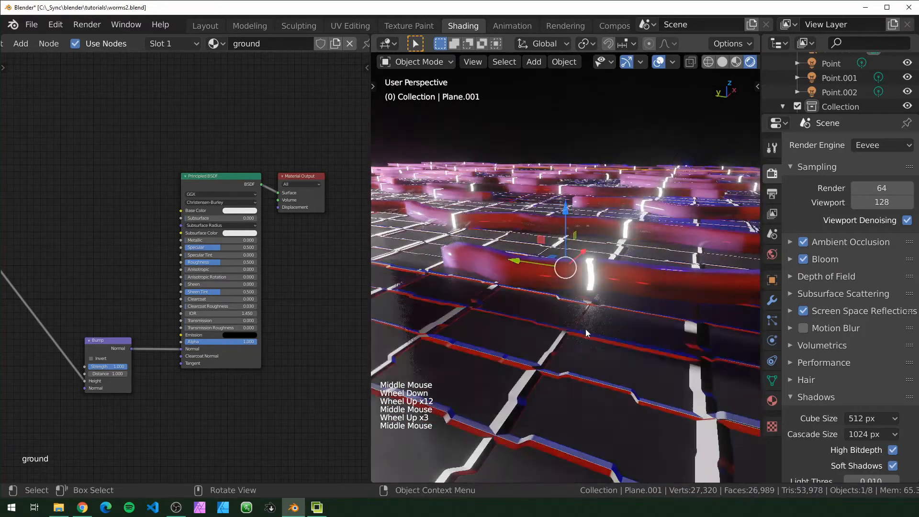
Set the Bump node's Distance to 0.001 and enable Invert
middle_click_drag(84, 416, 154, 386)
scroll(162, 370, "up", 6)
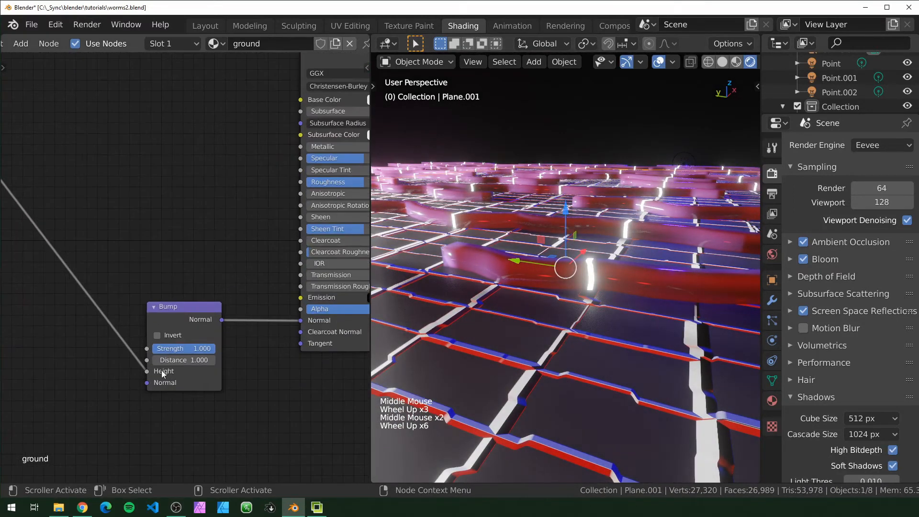
left_click(189, 359)
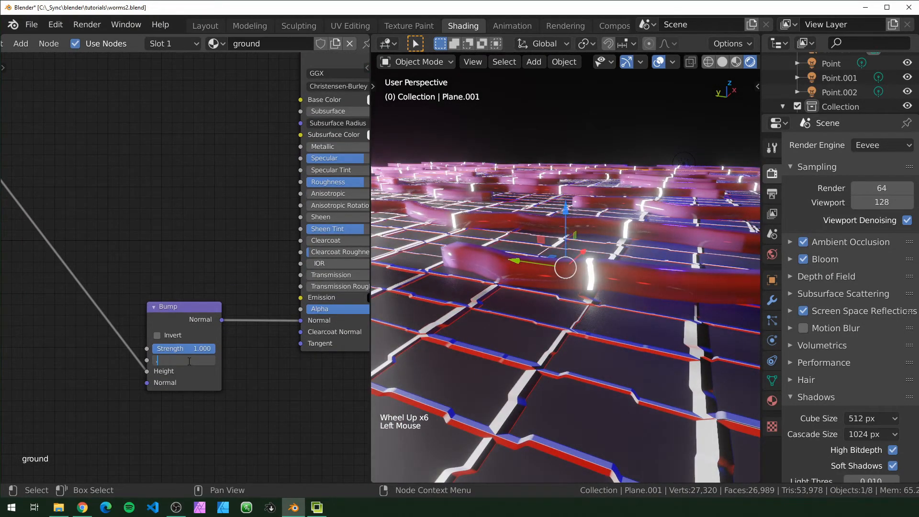
type(".001")
middle_click_drag(702, 345, 634, 322)
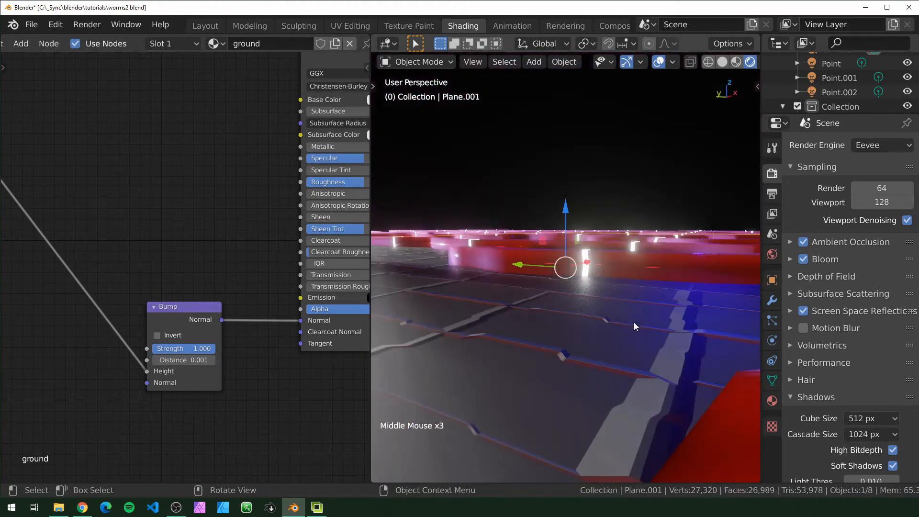
left_click(157, 335)
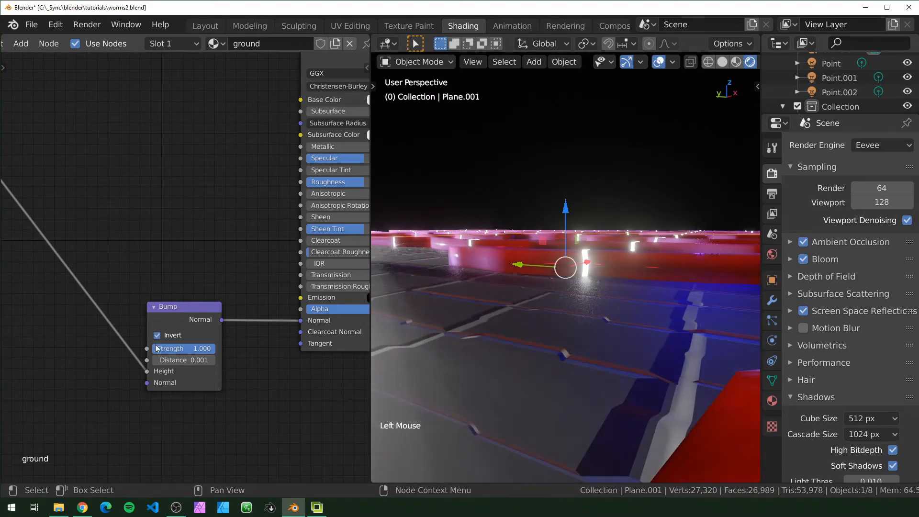
middle_click_drag(595, 358, 464, 314)
scroll(512, 308, "down", 4)
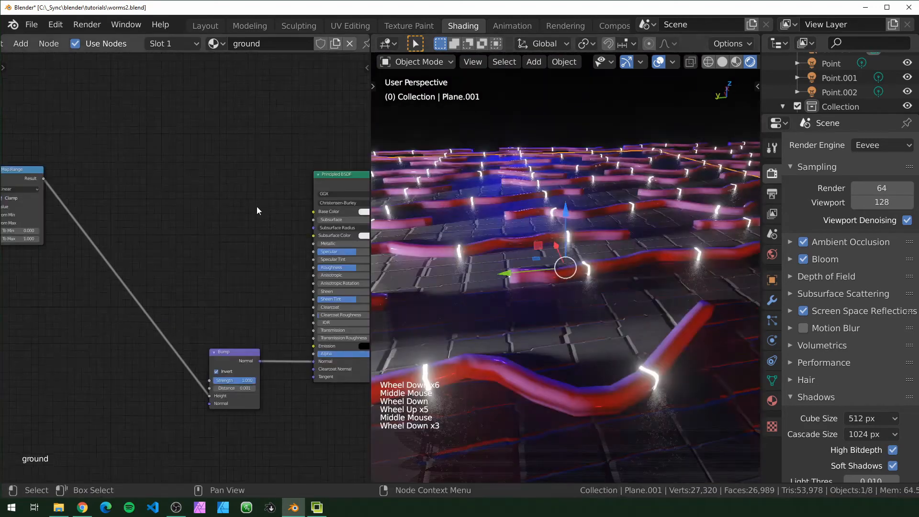
Switch the viewport to material preview and add a MixRGB node between the Map Range and Principled BSDF nodes
middle_click_drag(239, 287, 213, 289)
left_click(736, 63)
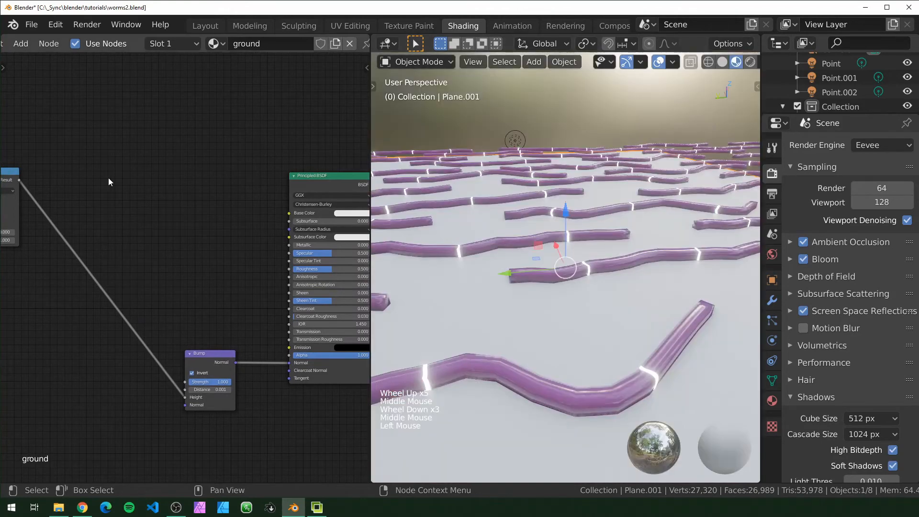
key("shift+a")
type("mix")
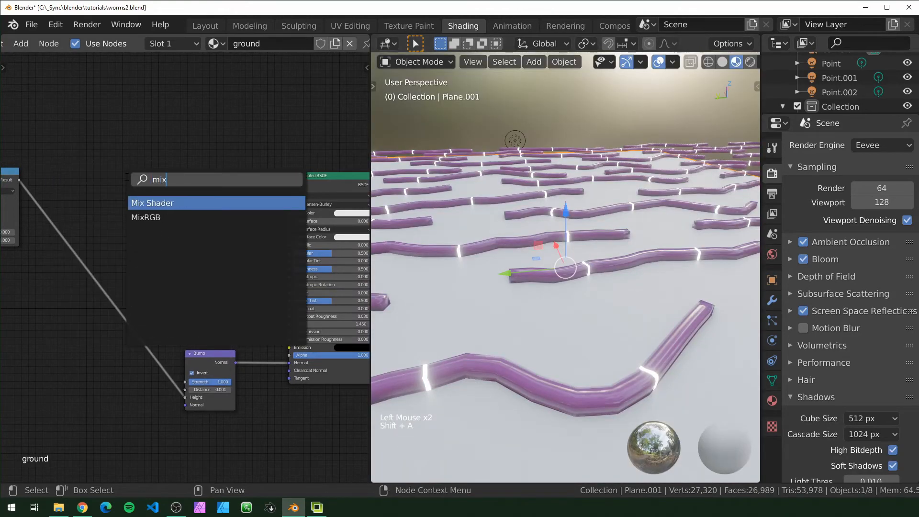
key("Down")
key("Return")
left_click(216, 201)
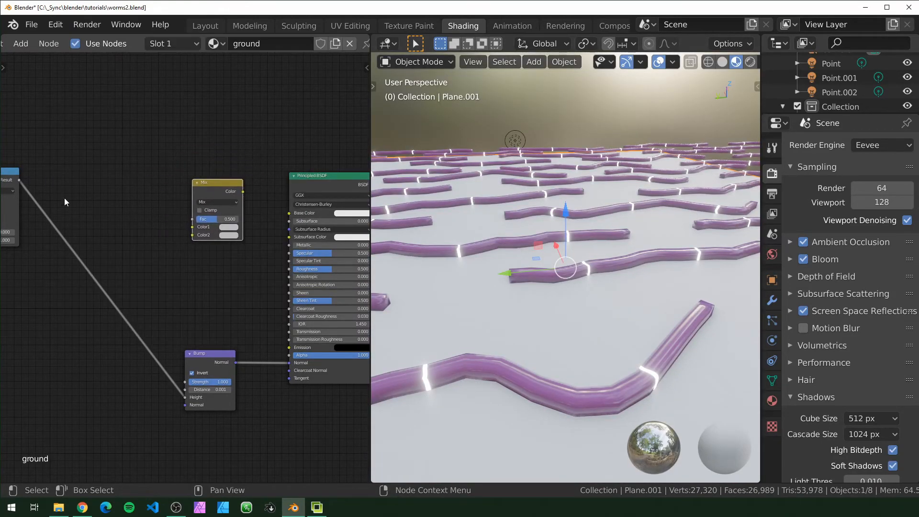
Connect the Map Range result to the Mix node's Fac and the Mix colour to the Principled BSDF's Base Color
left_click_drag(27, 178, 126, 203)
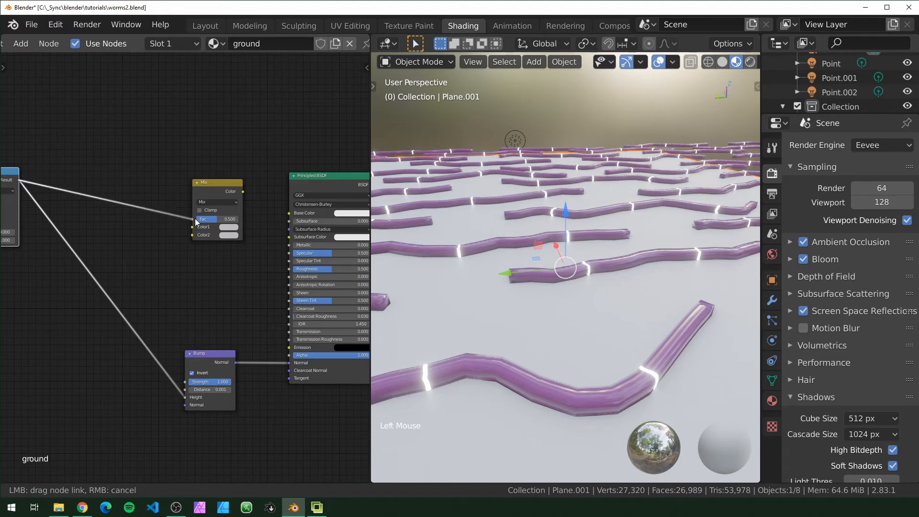
left_click_drag(196, 218, 193, 219)
left_click_drag(217, 183, 266, 180)
left_click_drag(289, 214, 289, 214)
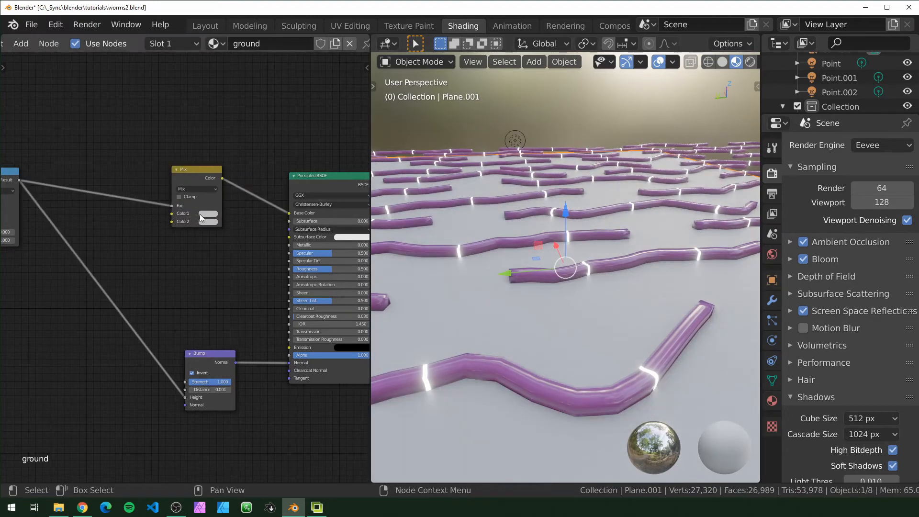
Set the Mix node's Color1 to white and Color2 to a dark magenta with hue 0.865, saturation 0.642 and value 0.236
left_click(208, 213)
left_click_drag(261, 123, 261, 162)
left_click(209, 222)
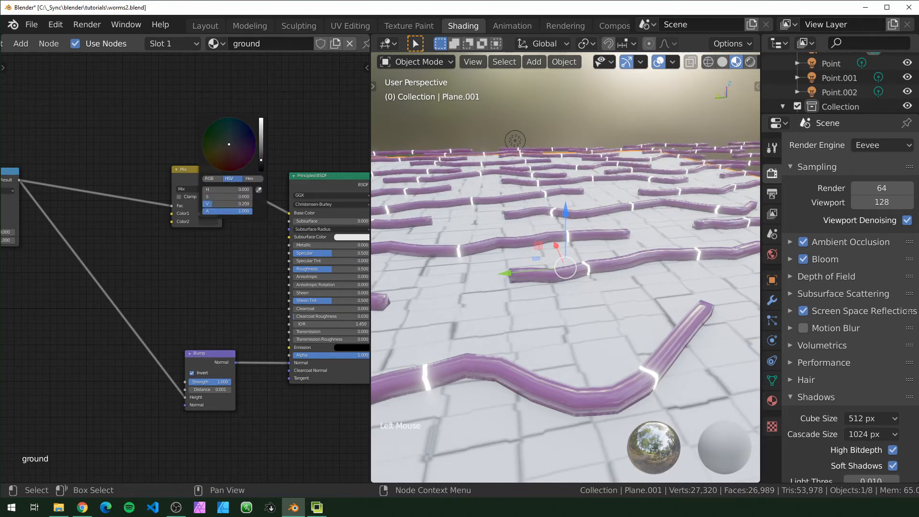
scroll(203, 272, "up", 6)
middle_click_drag(215, 172, 218, 210)
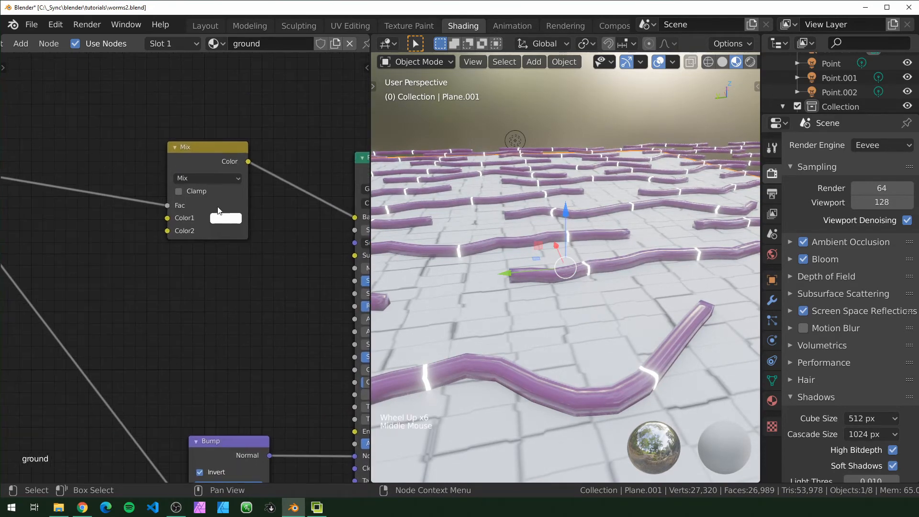
left_click(225, 230)
left_click_drag(274, 119, 280, 125)
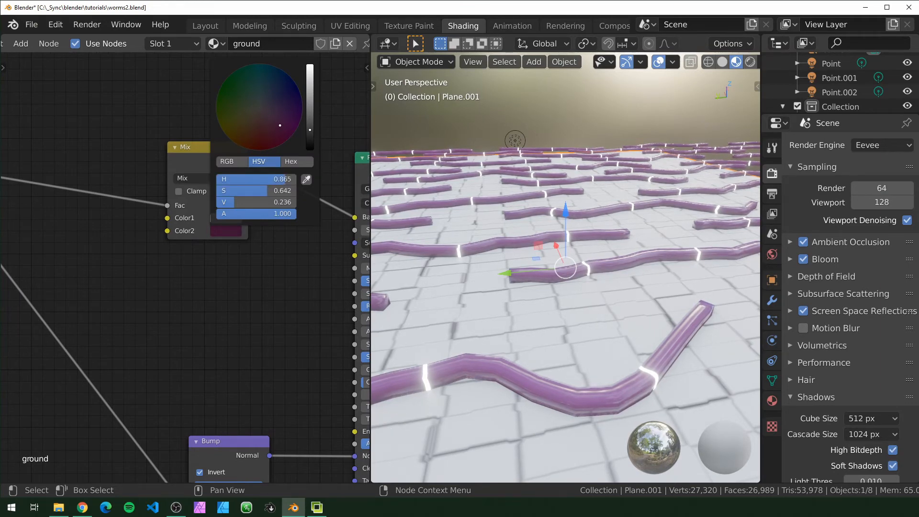
Tint the Mix node's Color1 a pale pink
left_click(215, 219)
left_click(280, 111)
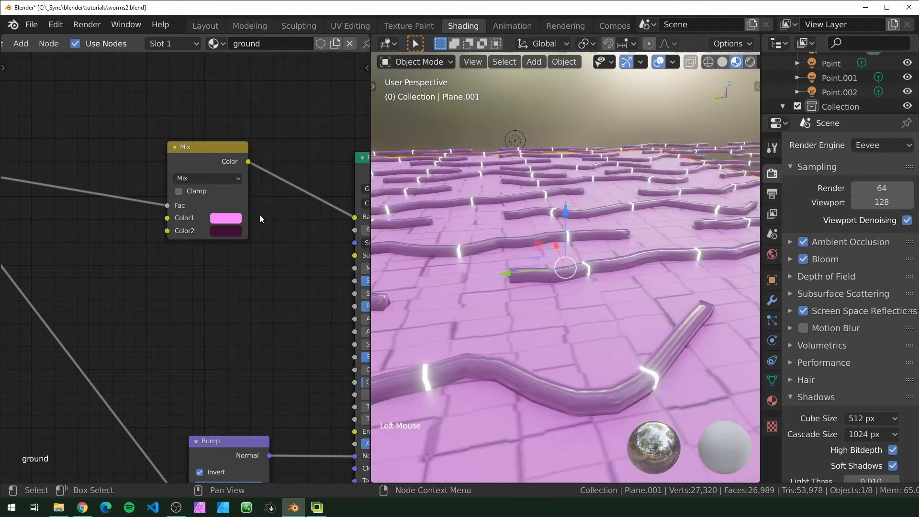
left_click(229, 221)
left_click_drag(263, 181, 235, 177)
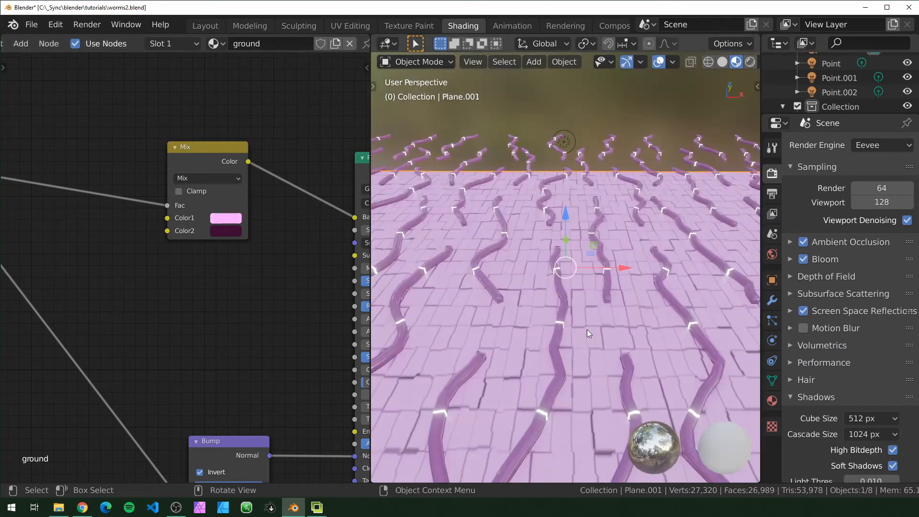
Return to the camera view in rendered shading and examine the coloured ground and the worms' shadows
key("KP_0")
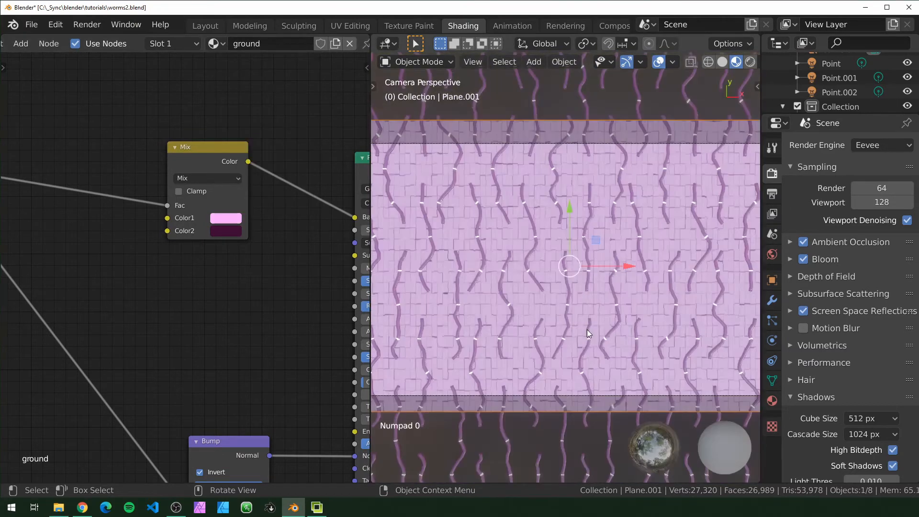
scroll(586, 330, "down", 5)
scroll(585, 329, "up", 4)
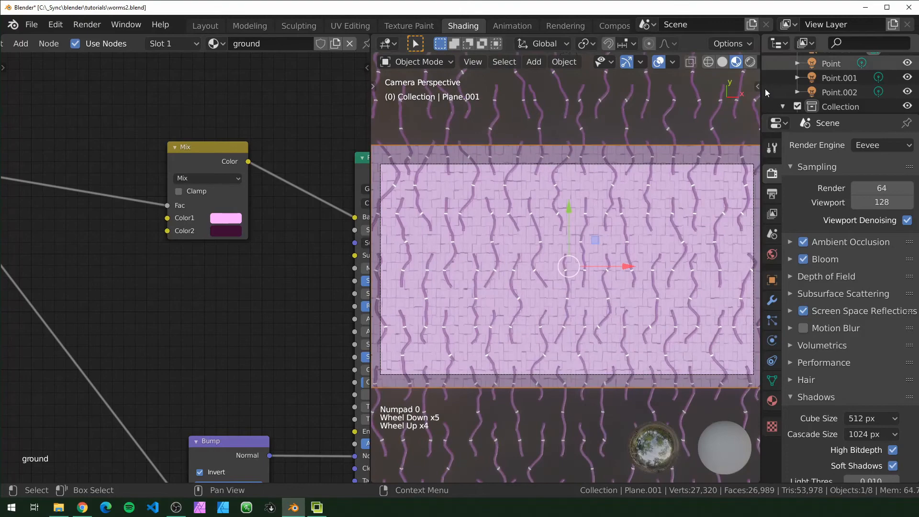
left_click(750, 62)
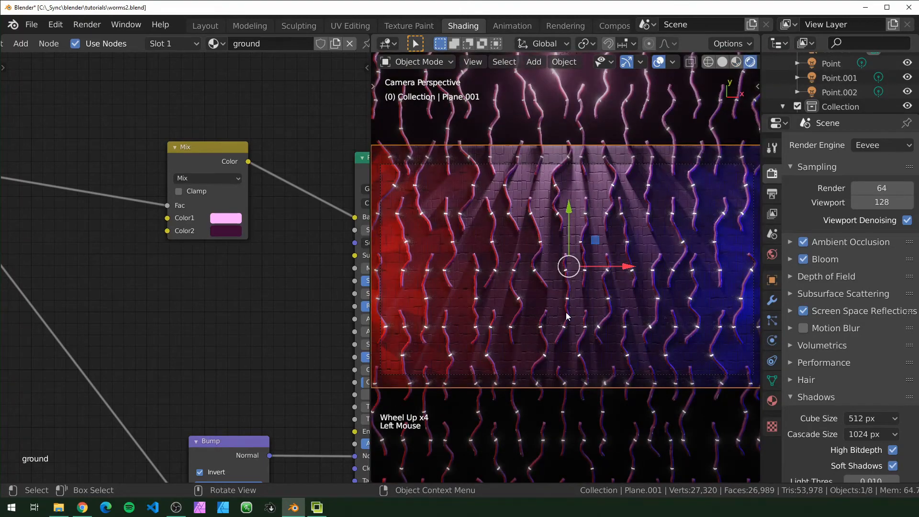
scroll(452, 248, "down", 5)
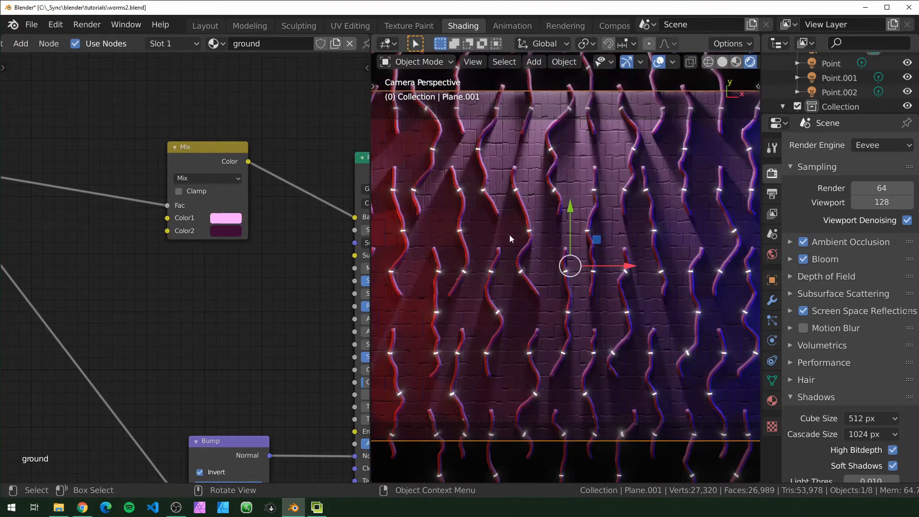
scroll(492, 236, "up", 3)
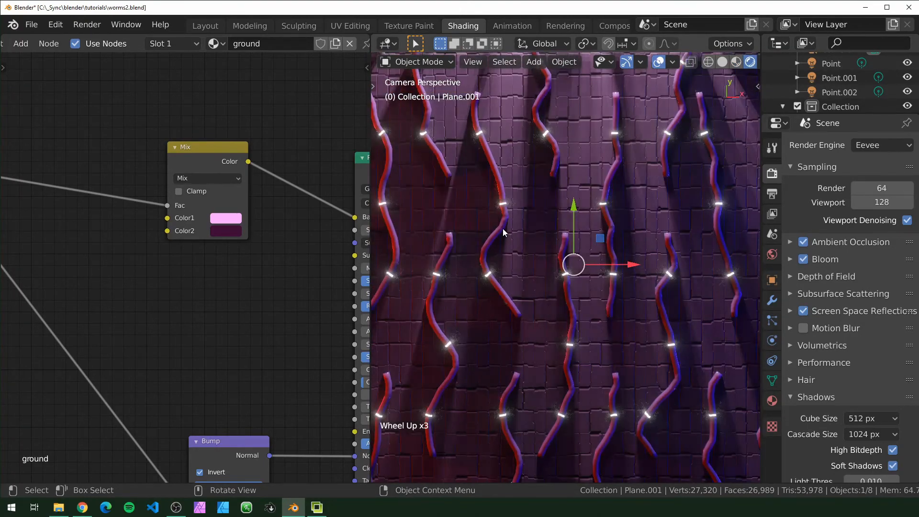
scroll(502, 228, "down", 2)
middle_click_drag(550, 182, 594, 142, "shift")
scroll(593, 141, "down", 4)
Turn Contact Shadows off and back on for the white point light above the plane to compare the ground's shading
left_click(568, 121)
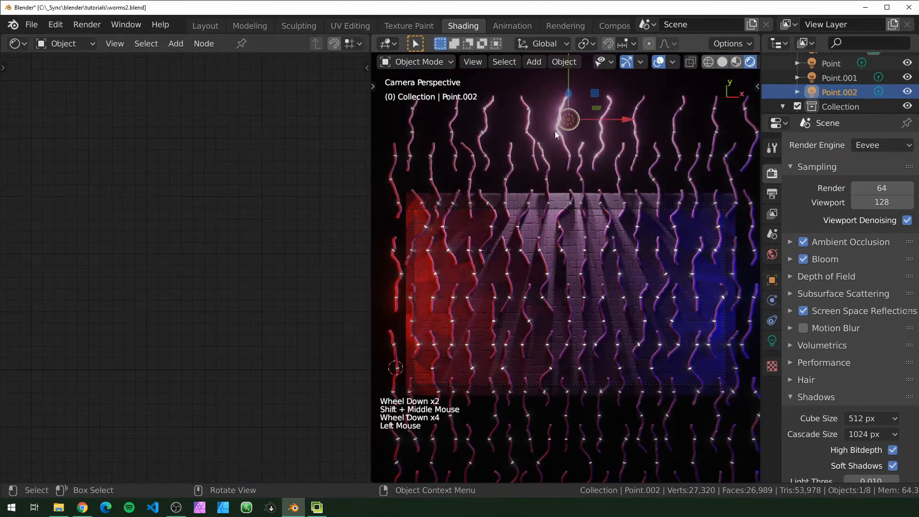
left_click(771, 341)
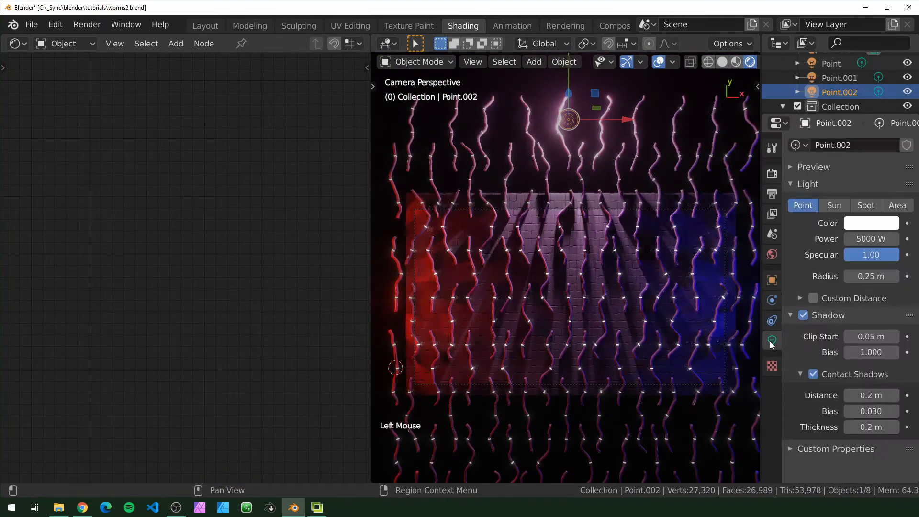
left_click(819, 373)
scroll(587, 269, "up", 8)
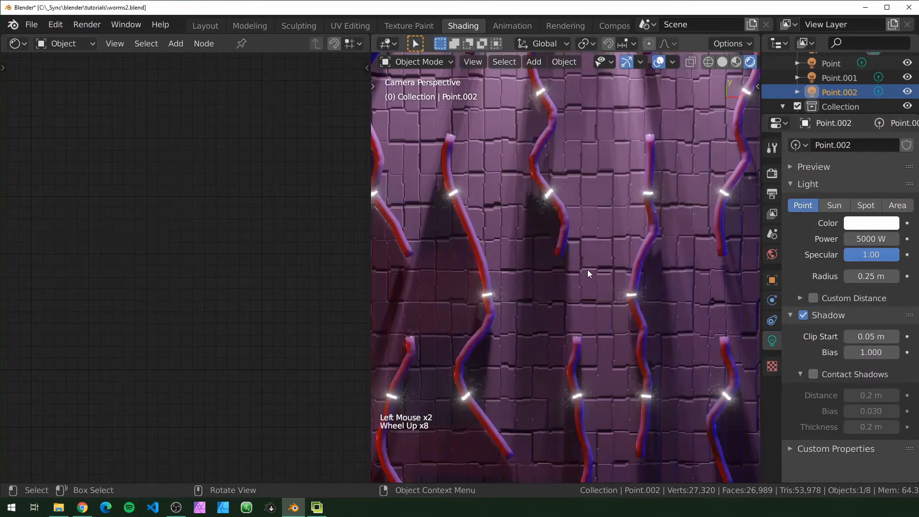
scroll(587, 269, "up", 1)
scroll(587, 268, "down", 3)
scroll(430, 245, "up", 2)
middle_click_drag(430, 245, 556, 254, "shift")
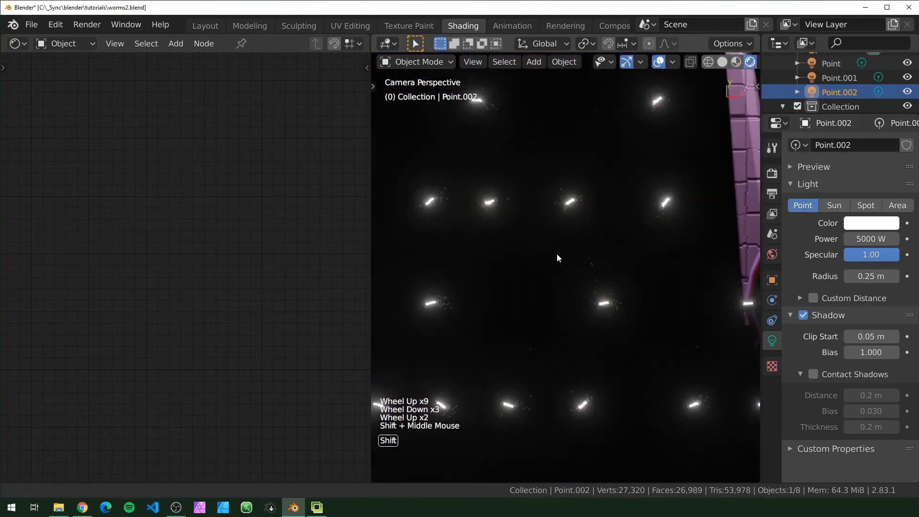
scroll(538, 242, "up", 3)
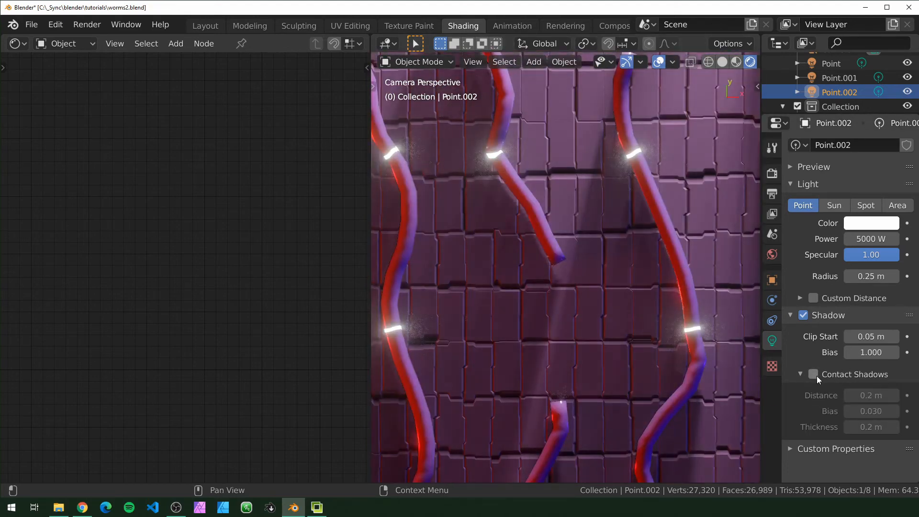
left_click(813, 374)
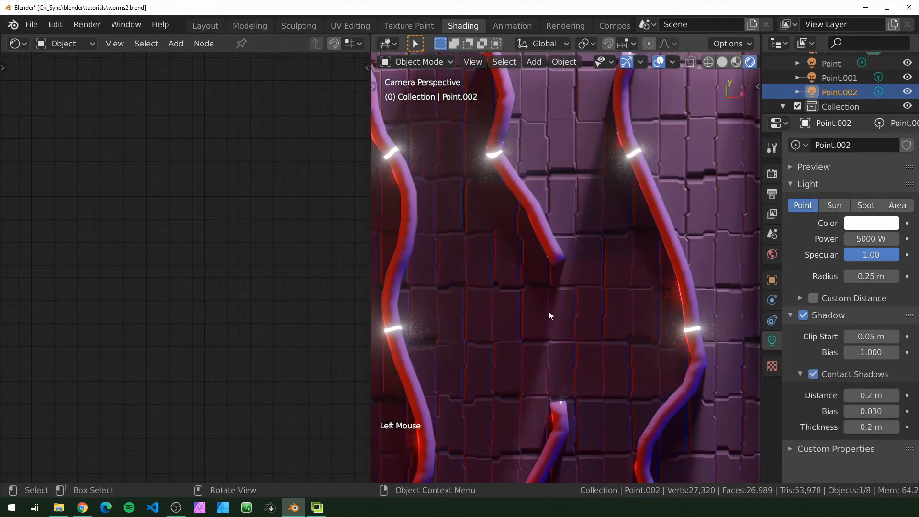
scroll(576, 275, "down", 10)
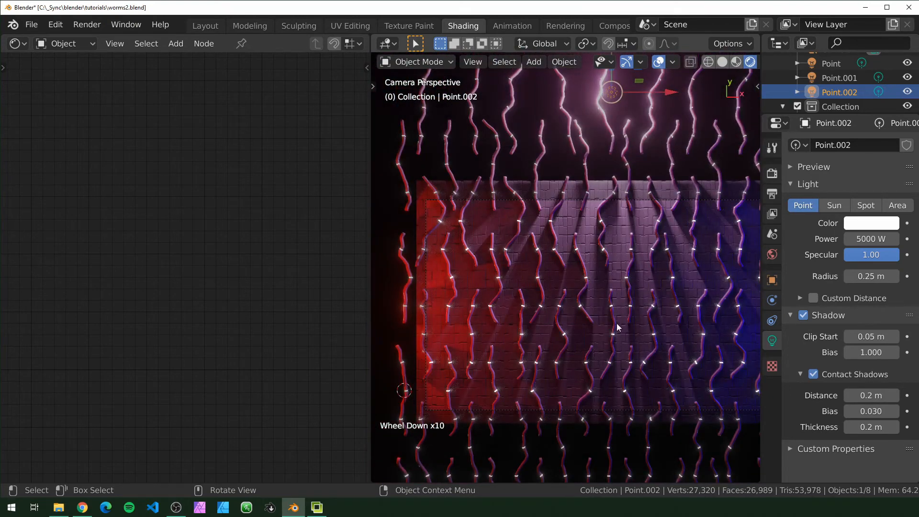
Switch to the Layout workspace, show it in rendered shading and view the worms and white point light in perspective
scroll(641, 350, "up", 3)
middle_click_drag(641, 350, 534, 332, "shift")
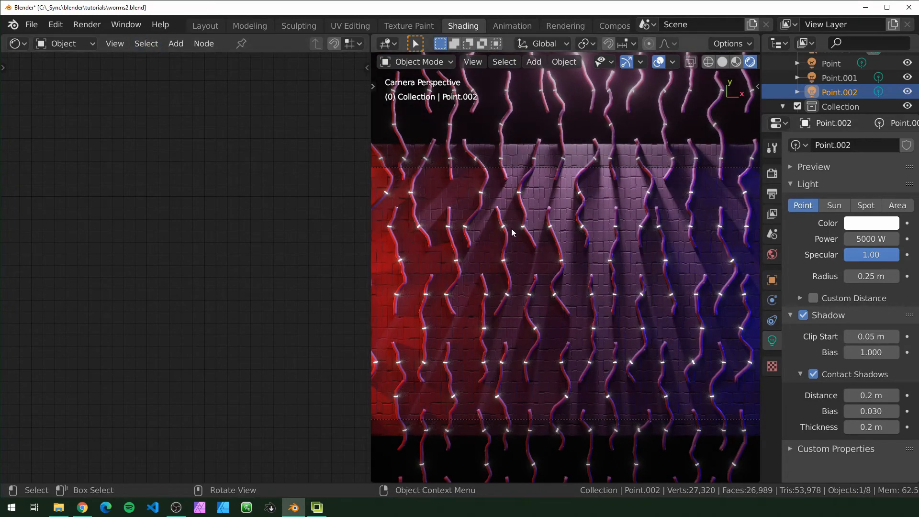
left_click(215, 27)
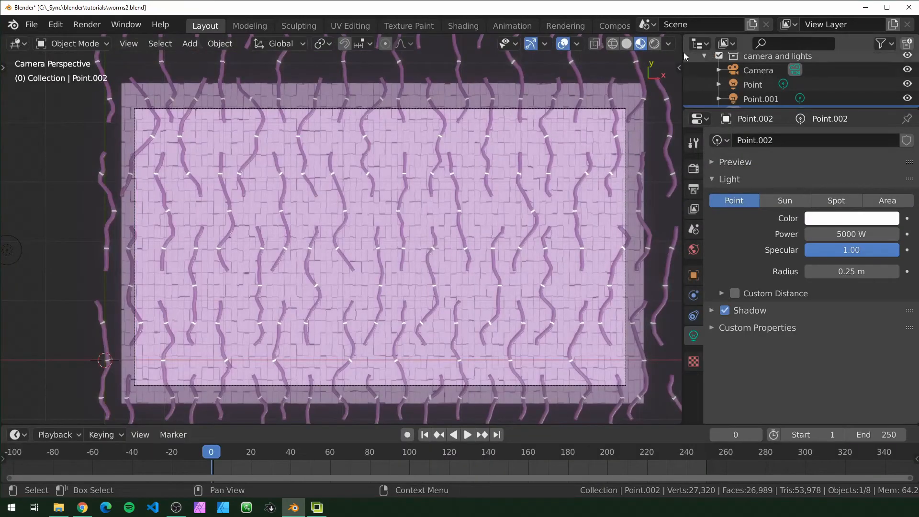
left_click(654, 43)
mouse_move(502, 144)
middle_mouse_down()
mouse_move(332, 245)
mouse_move(196, 291)
mouse_move(269, 240)
middle_mouse_up()
scroll(196, 291, "up", 3)
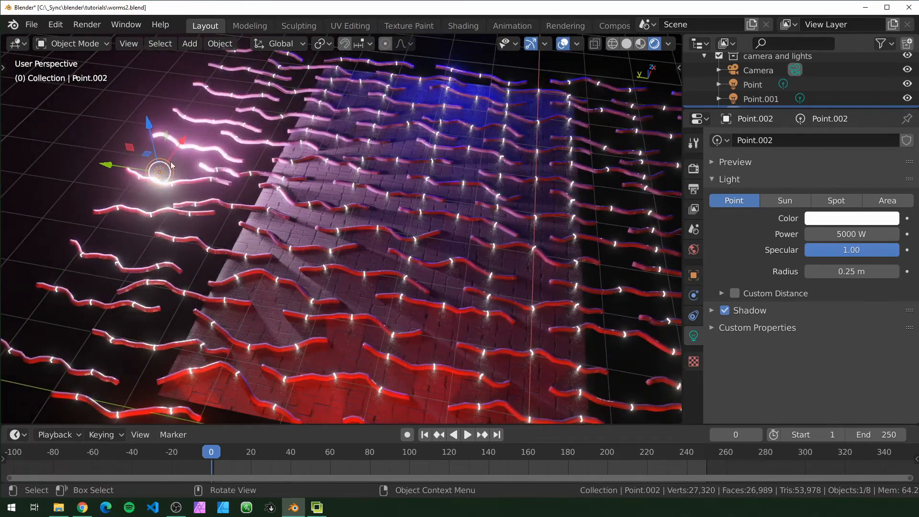
Enlarge the timeline area to about half the window height and turn it into a Graph Editor
left_click(400, 249)
left_click_drag(532, 423, 469, 261)
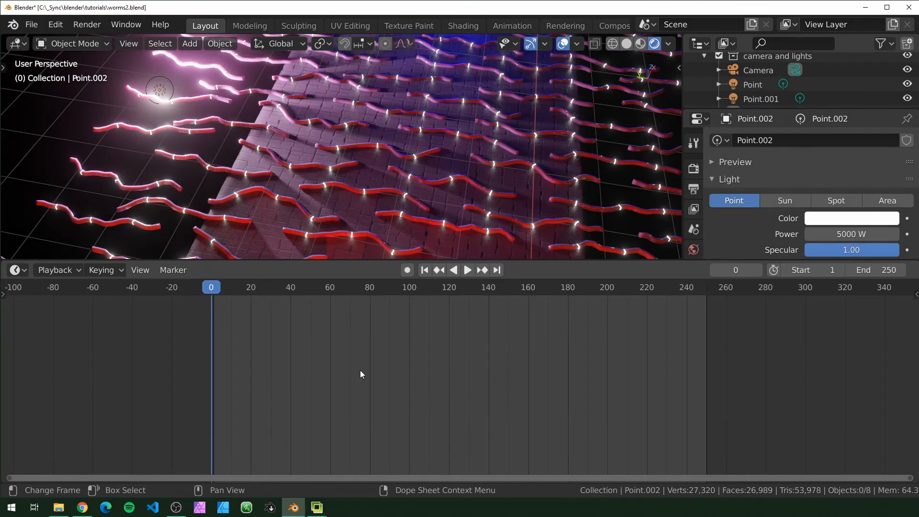
key("ctrl+Tab")
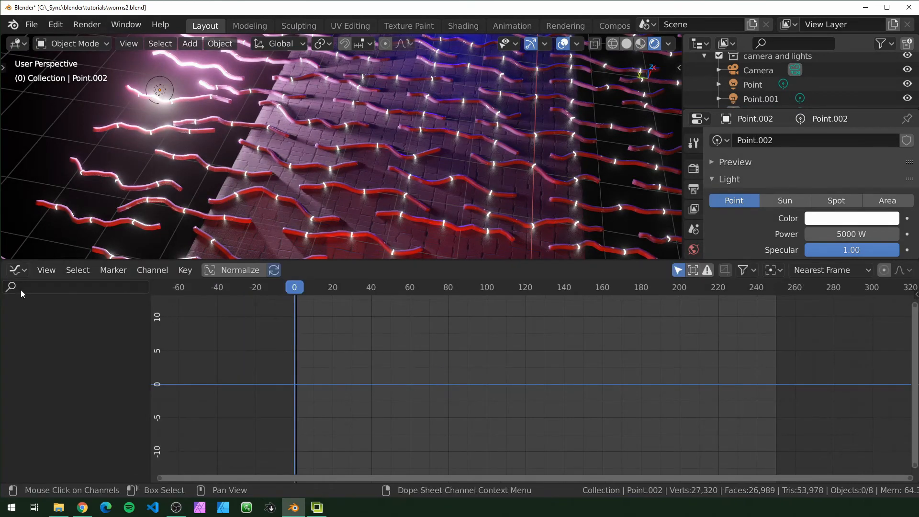
Keyframe the Power of the white point light above the plane at frame 0 and select that keyframe
scroll(273, 158, "down", 5)
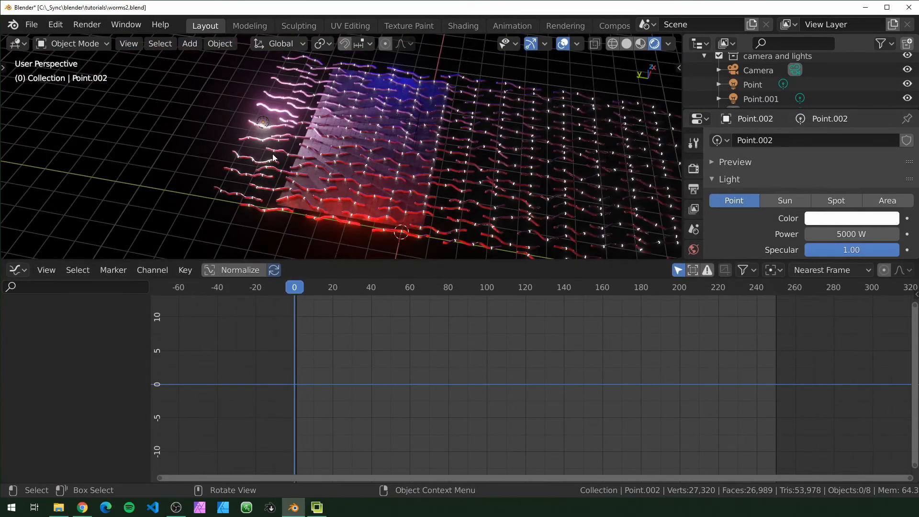
scroll(274, 158, "up", 1)
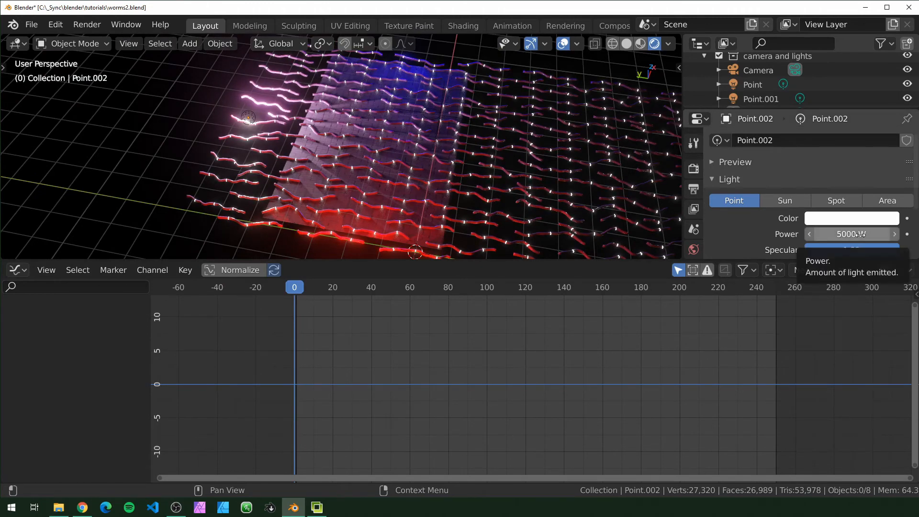
key("i")
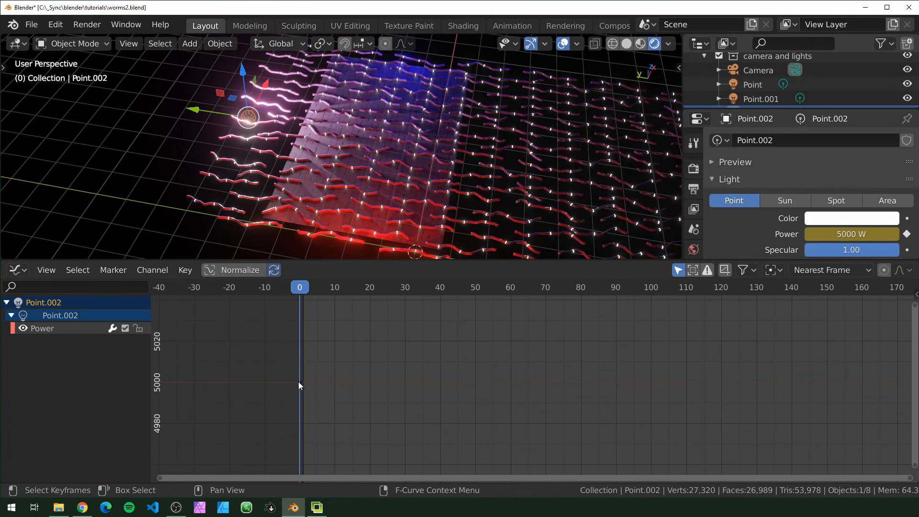
left_click(300, 382)
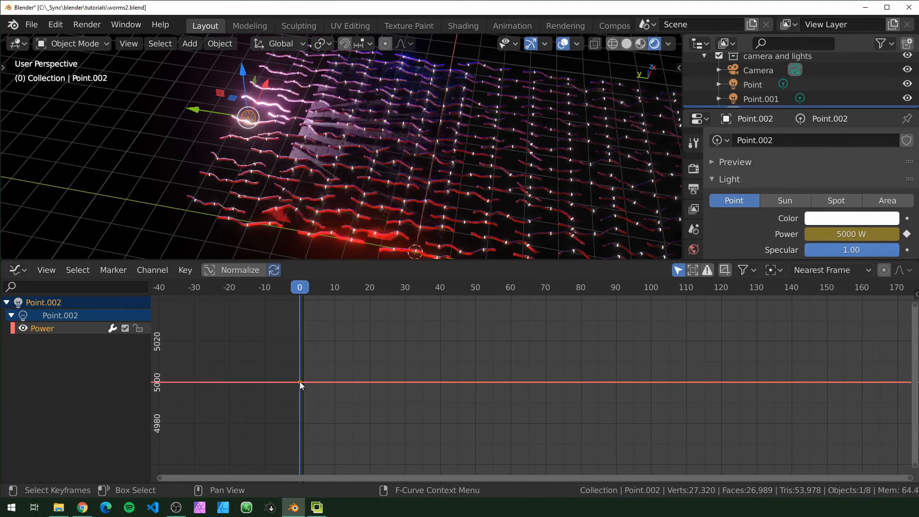
Add a Noise modifier to the light's Power curve and raise its strength to 90.7
key("n")
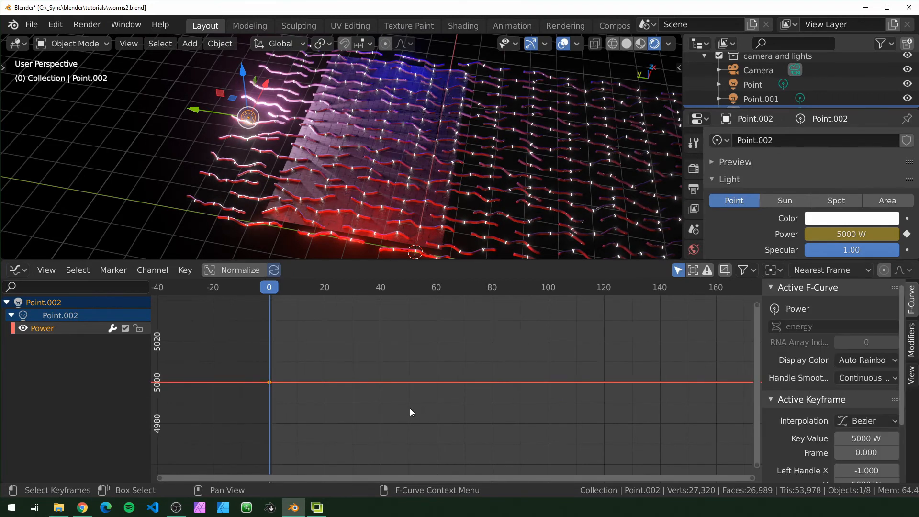
scroll(865, 354, "down", 2)
scroll(873, 340, "up", 2)
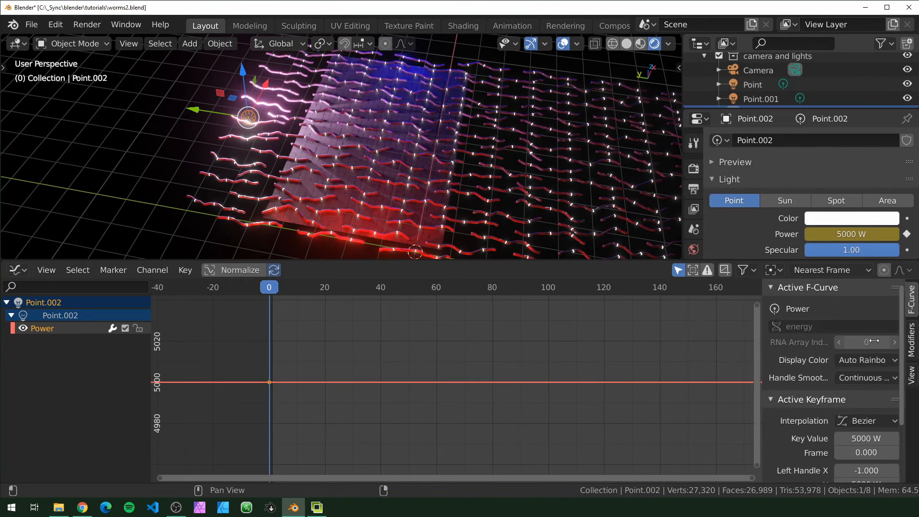
left_click(911, 337)
left_click(831, 307)
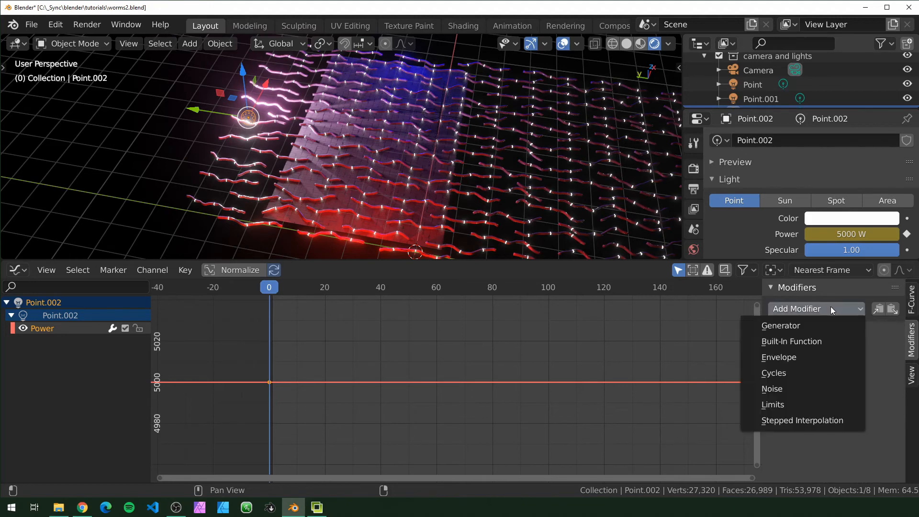
left_click(790, 386)
scroll(536, 389, "down", 4)
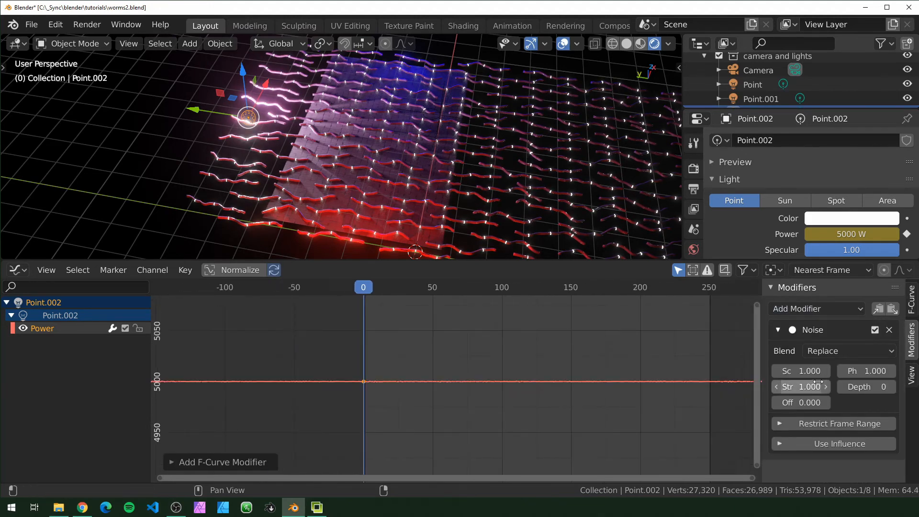
left_click_drag(805, 386, 856, 386)
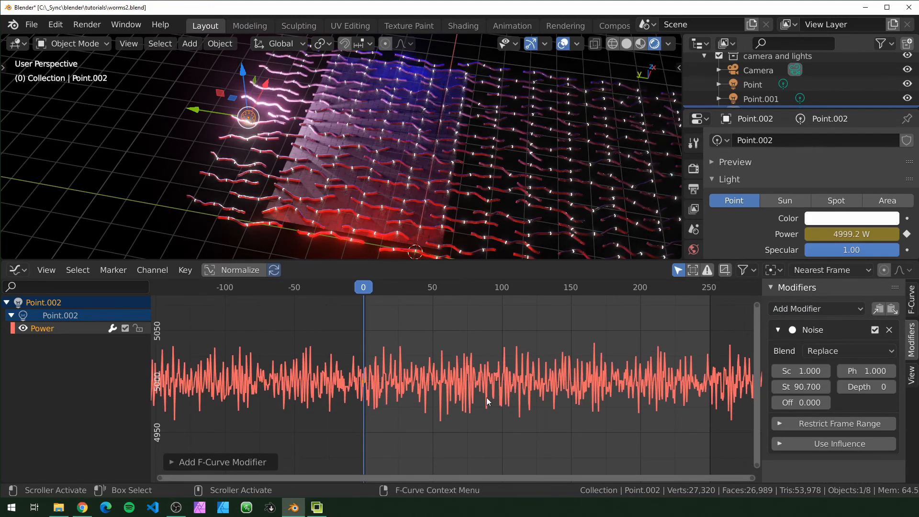
Restrict the Noise modifier to frames 0 to 250, with blend-in and blend-out of 12 frames each
scroll(452, 406, "down", 2)
scroll(453, 406, "down", 2)
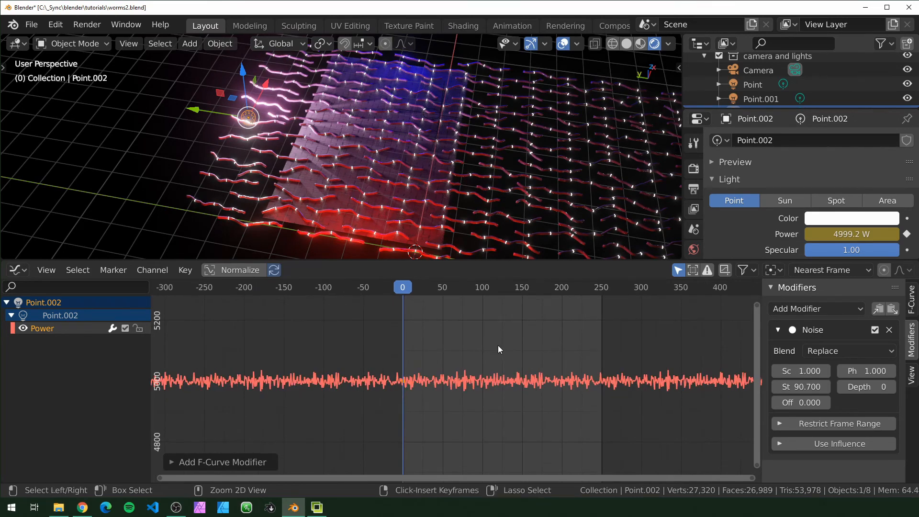
middle_click_drag(498, 346, 284, 381, "ctrl")
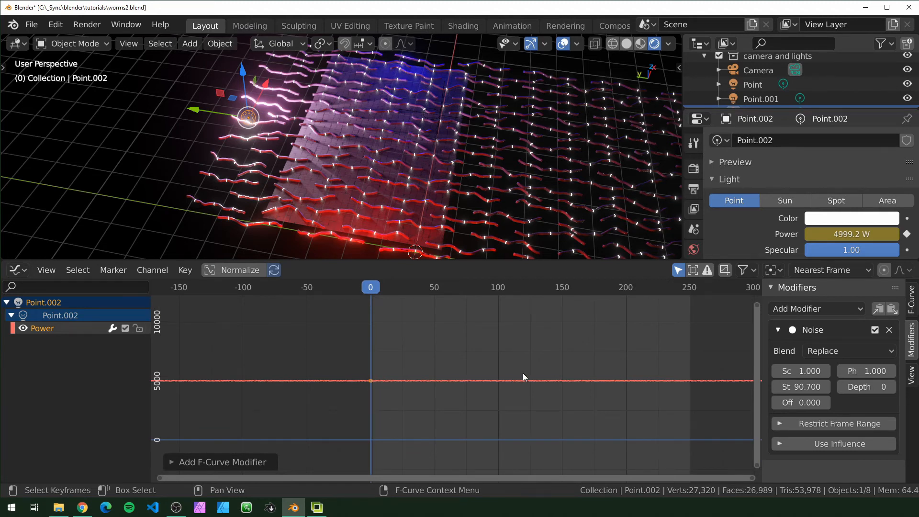
left_click(805, 424)
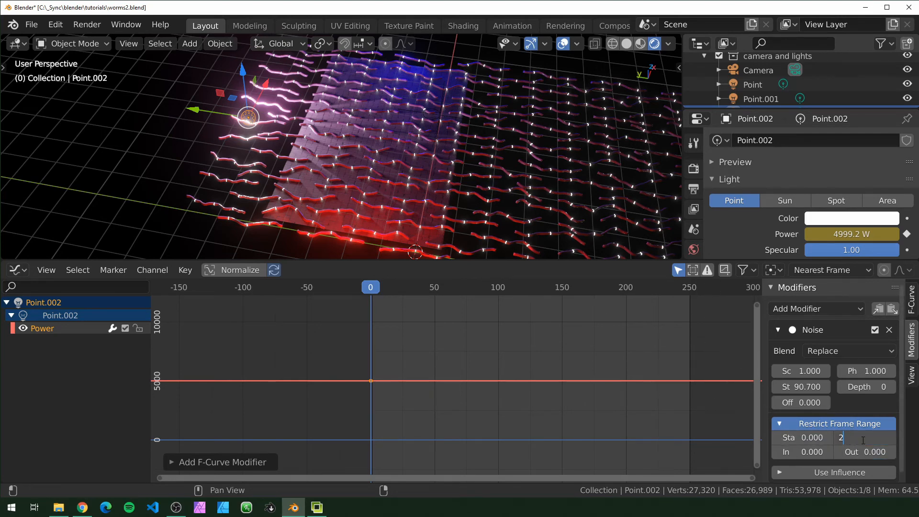
key("Return")
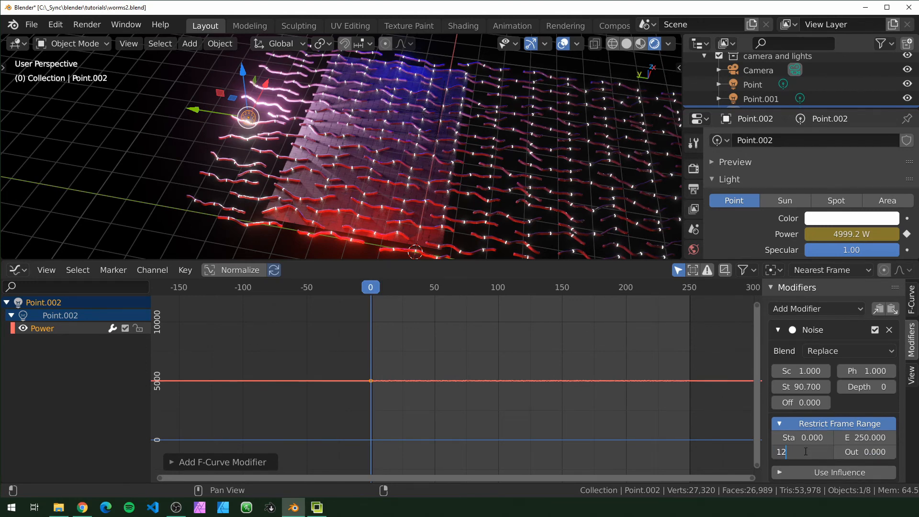
left_click(805, 451)
type("12")
key("Return")
type("12.000")
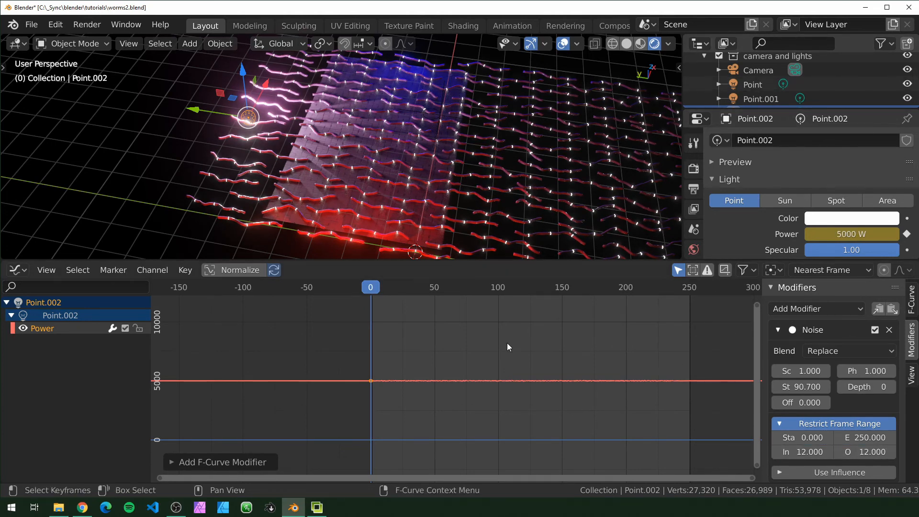
Set the noise strength to 7894.3 and its scale to 11, and scrub to frame 180 to check the flicker
left_click_drag(799, 387, 889, 386)
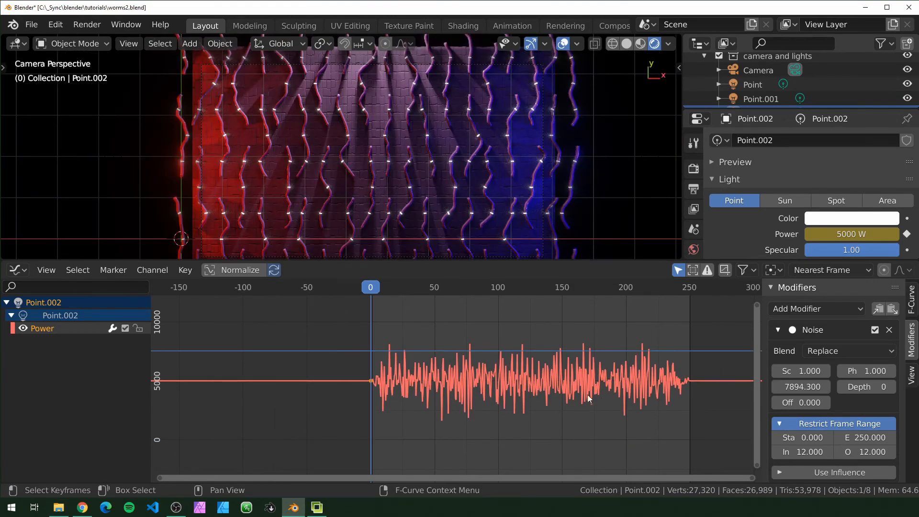
left_click_drag(801, 370, 849, 371)
scroll(405, 310, "down", 1)
left_click_drag(388, 291, 579, 364)
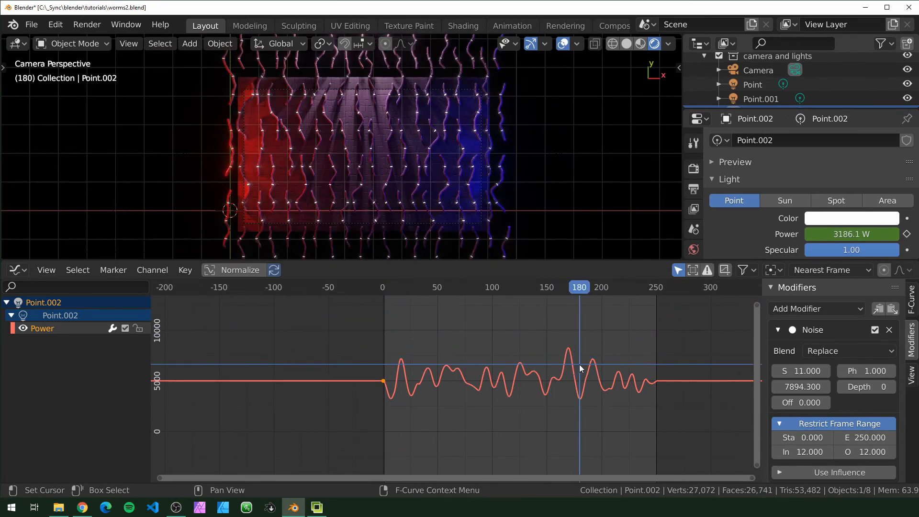
Lower the Power keyframe vertically to about 2700 W and set the noise strength to 10000 and scale to 12.7
middle_click_drag(381, 150, 425, 169)
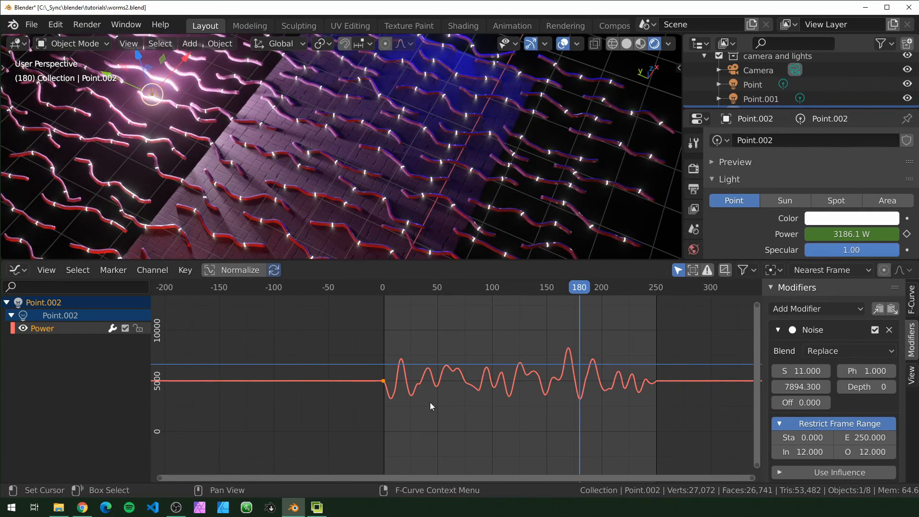
key("g")
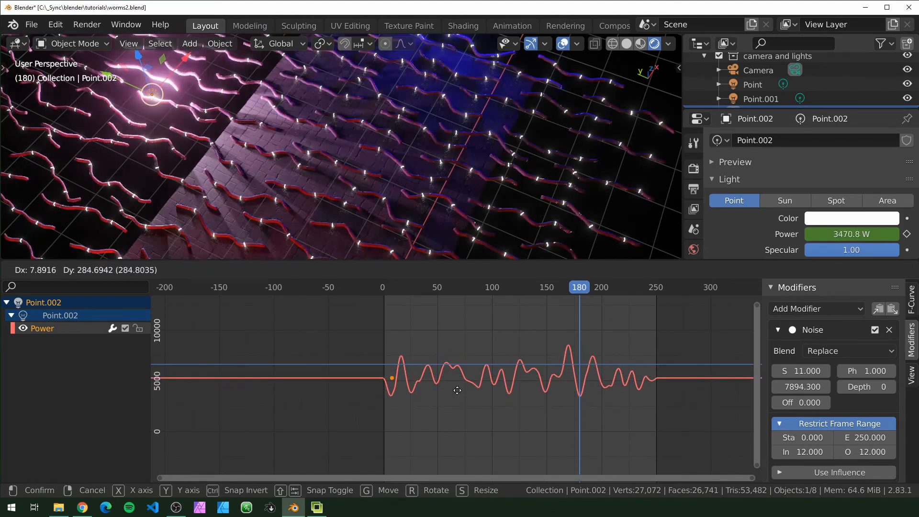
key("y")
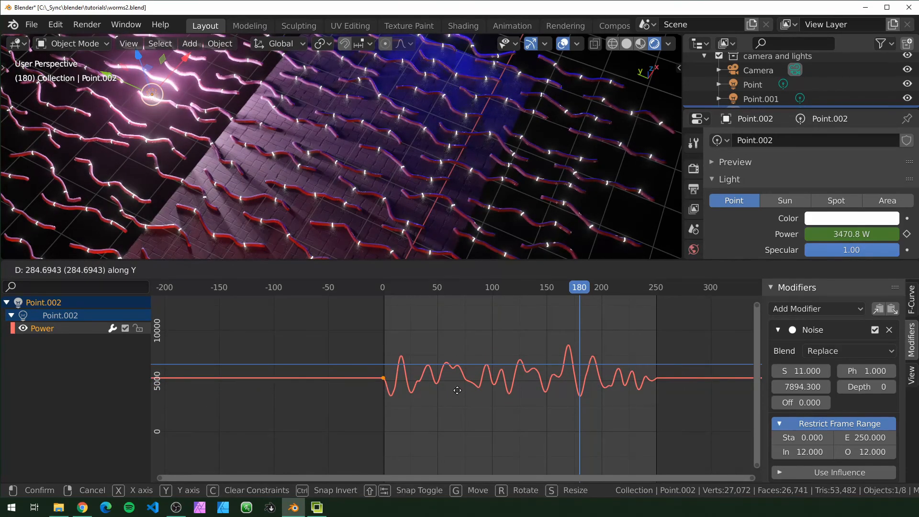
left_click(465, 415)
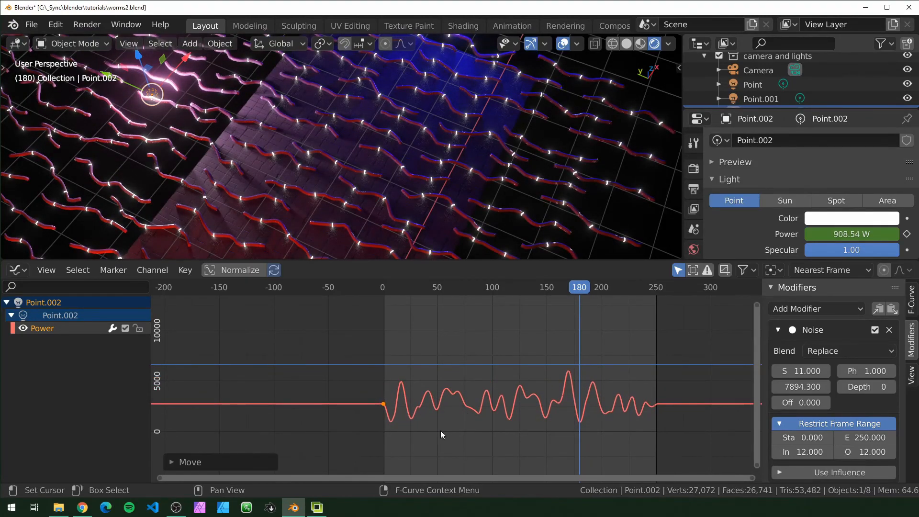
left_click_drag(802, 386, 833, 387)
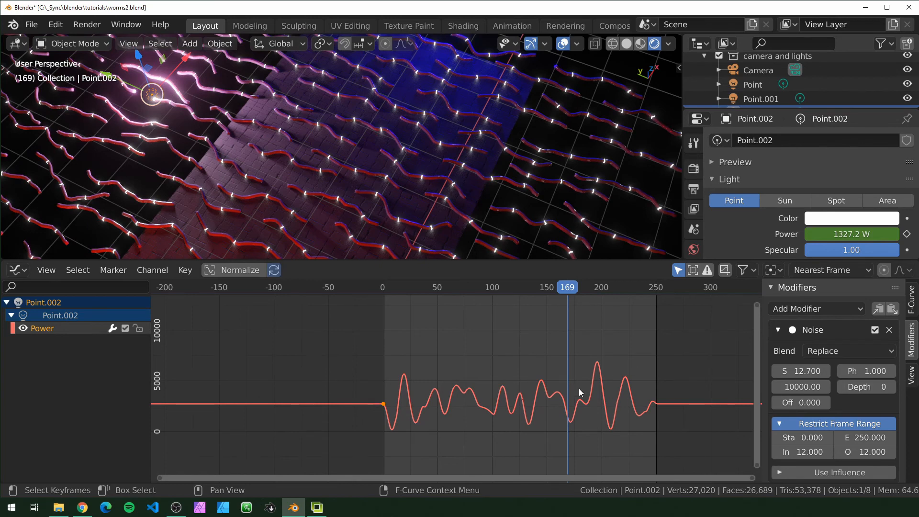
Add a Limits modifier to the Power curve, clamping Y between a minimum of 0 and a maximum of 4986.7
left_click(779, 330)
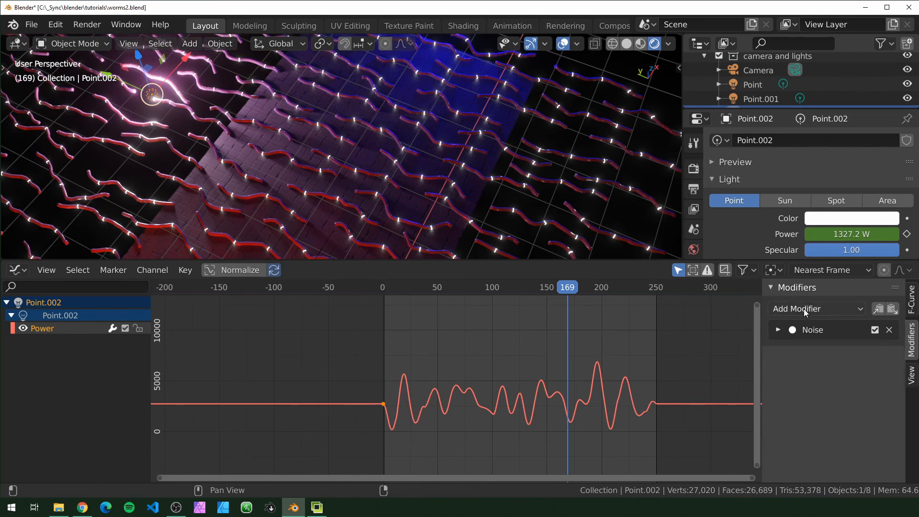
left_click(806, 311)
left_click(792, 404)
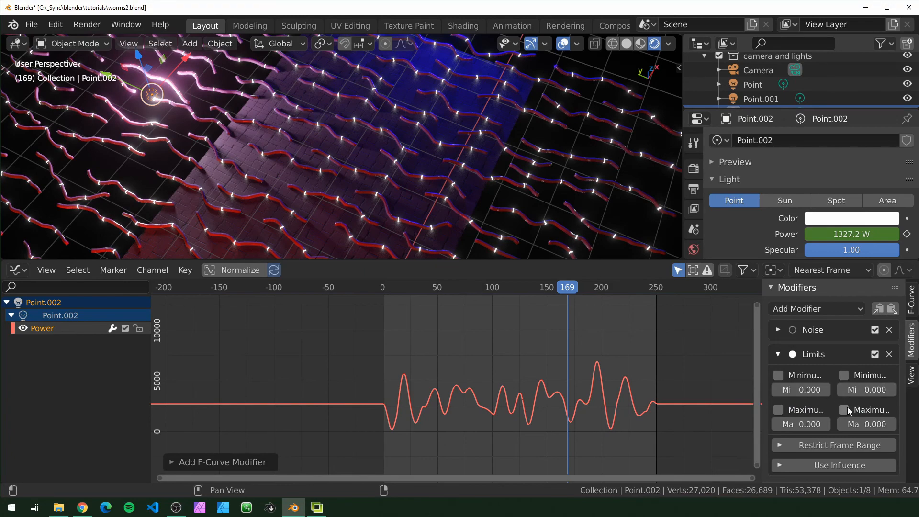
left_click(844, 410)
left_click_drag(866, 424, 909, 424)
left_click(844, 375)
left_click_drag(866, 389, 911, 390)
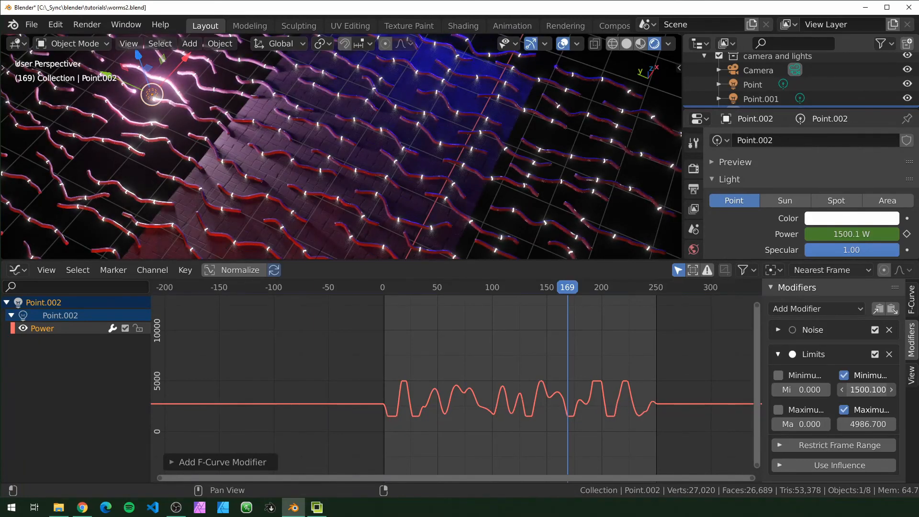
key("ctrl+z")
Set the noise strength to 100000 and play the animation to examine the light's flicker
left_click(777, 330)
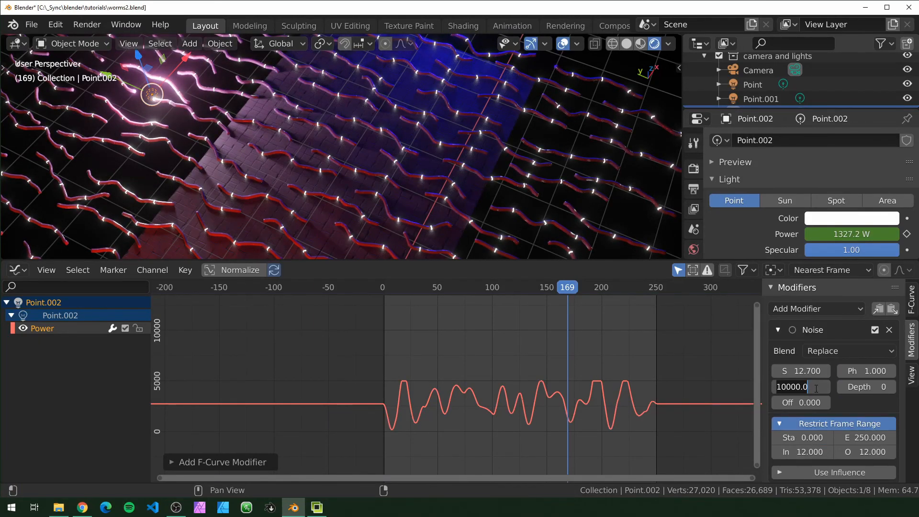
key("Return")
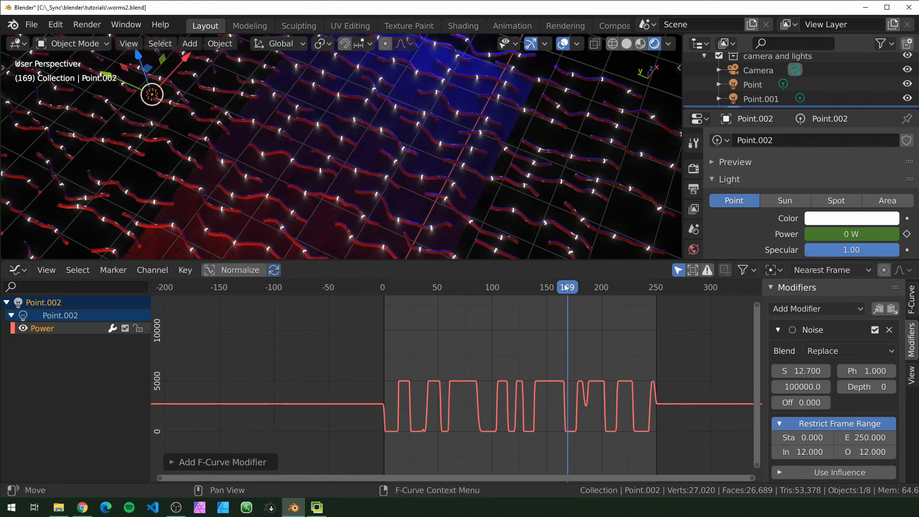
left_click_drag(565, 286, 398, 336)
key("space")
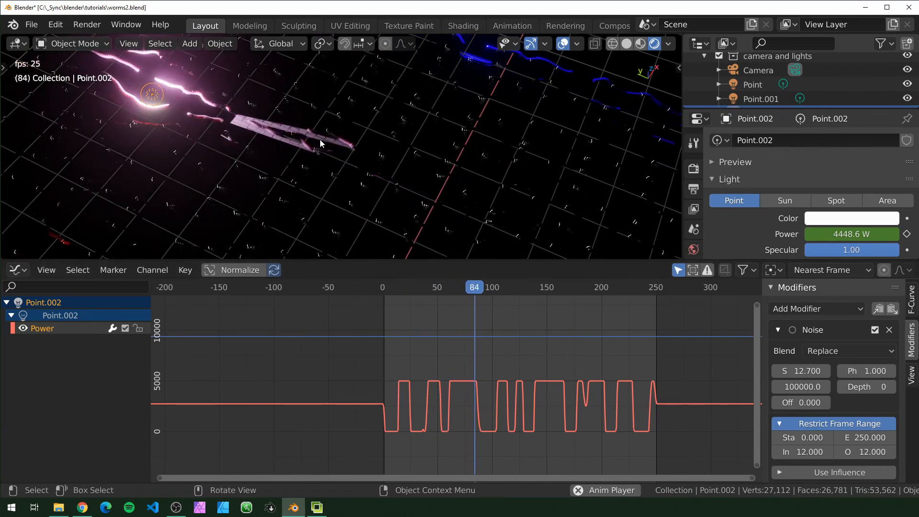
key("space")
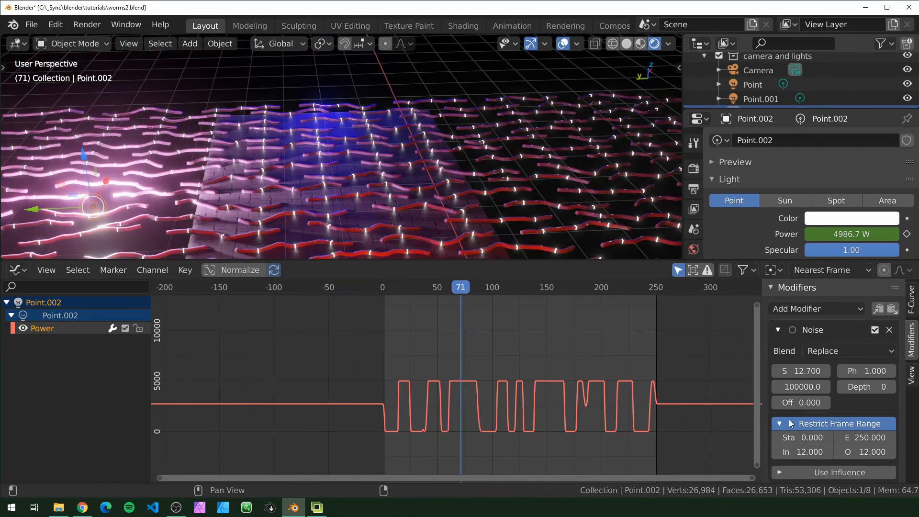
Remove the Limits modifier from the light's Power curve
scroll(790, 423, "down", 5)
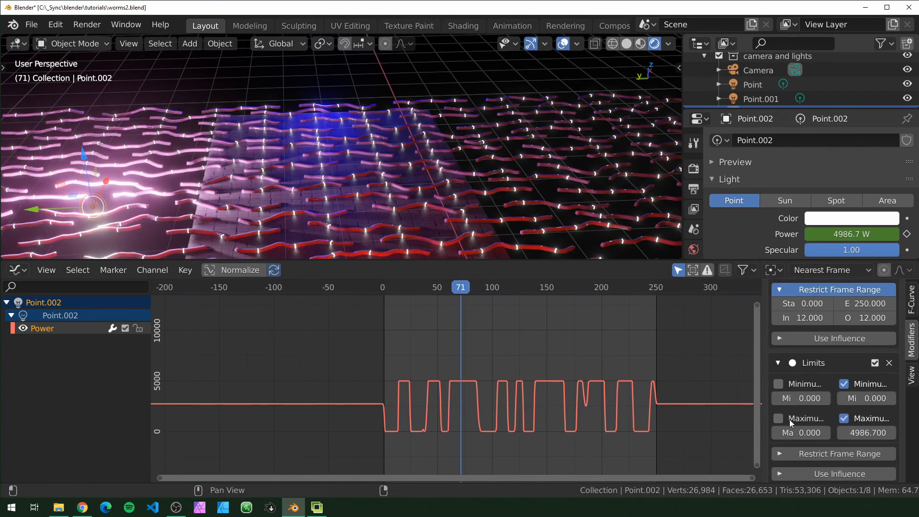
scroll(791, 423, "down", 1)
left_click(889, 356)
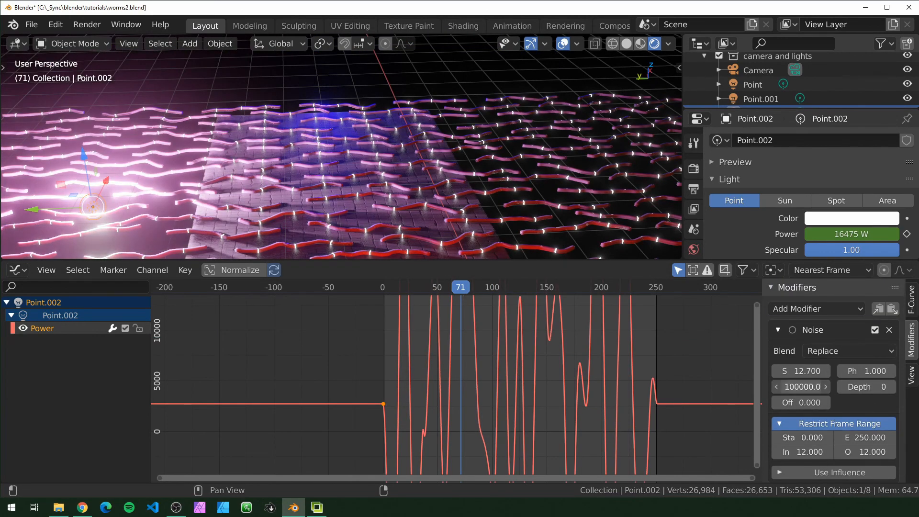
Set the Power curve's noise strength to 10000 and scrub through the frames to check the light's flicker
key("Return")
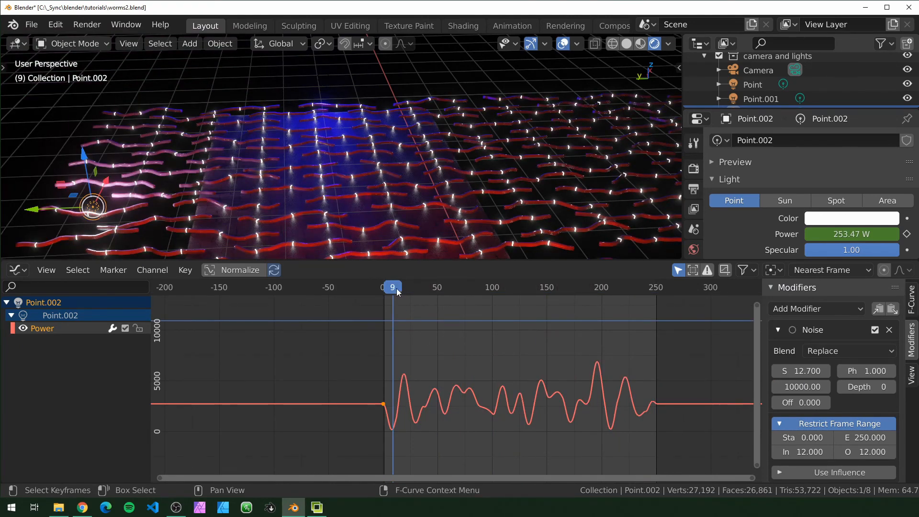
left_click_drag(396, 288, 401, 295)
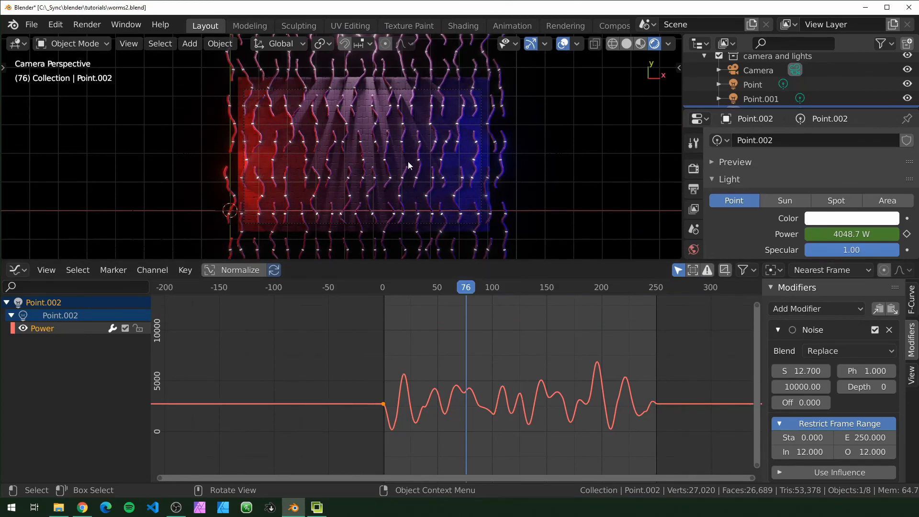
Enlarge the 3D viewport and scrub the camera view to frame 195 to examine the flickering light across the worms and tiles
left_click_drag(500, 261, 501, 378)
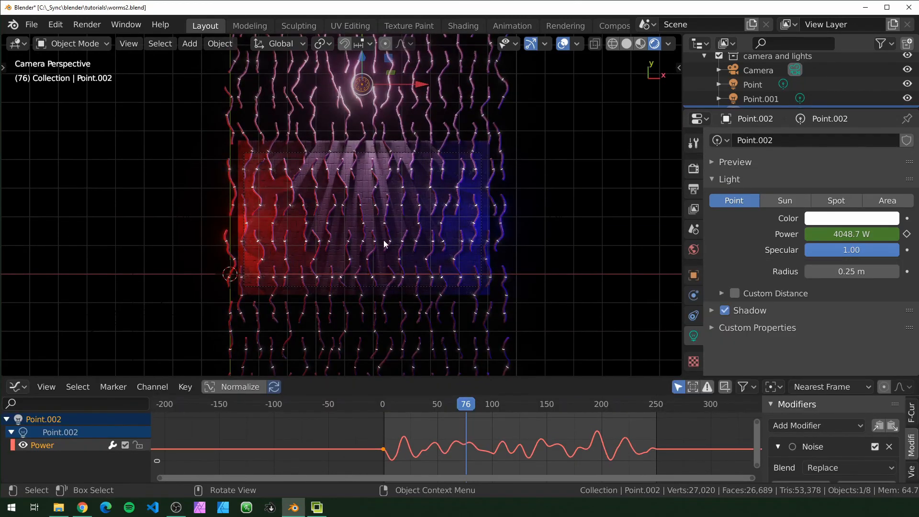
scroll(476, 263, "up", 4)
middle_click_drag(479, 245, 368, 145, "shift")
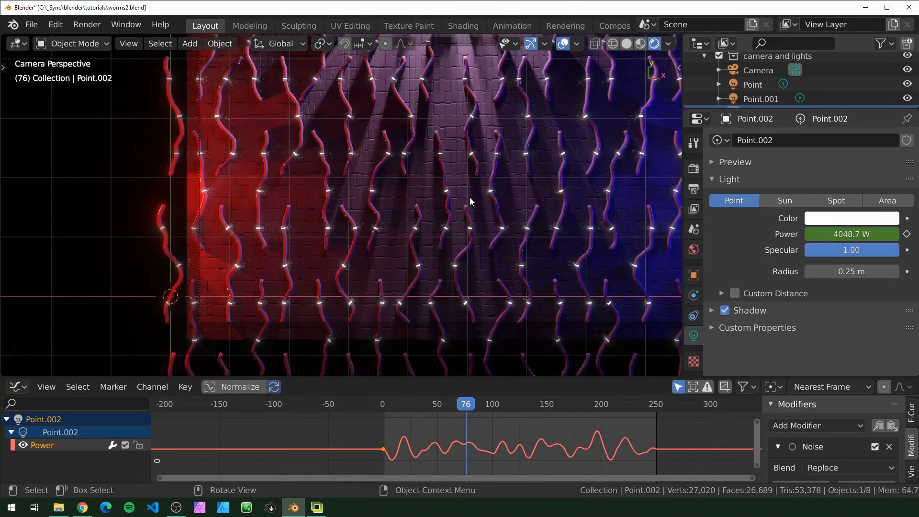
scroll(481, 206, "down", 1)
middle_click_drag(483, 210, 469, 224, "shift")
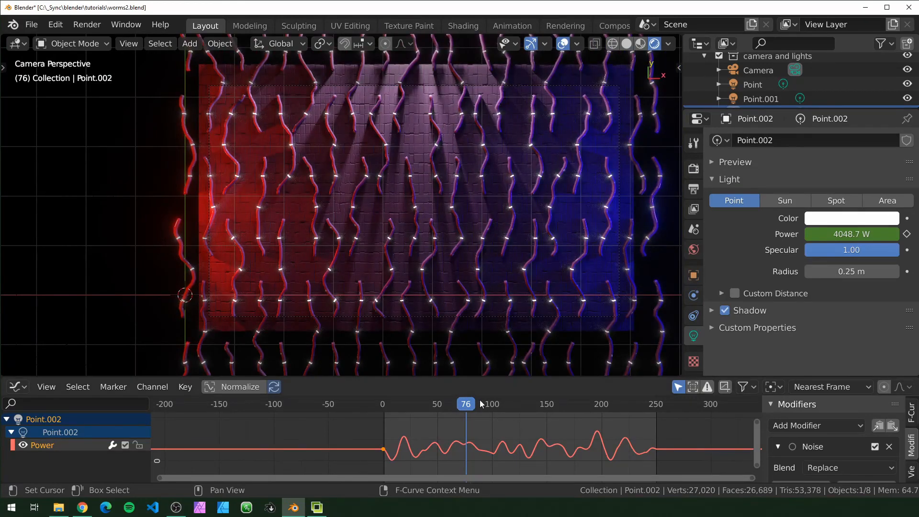
left_click_drag(458, 408, 594, 408)
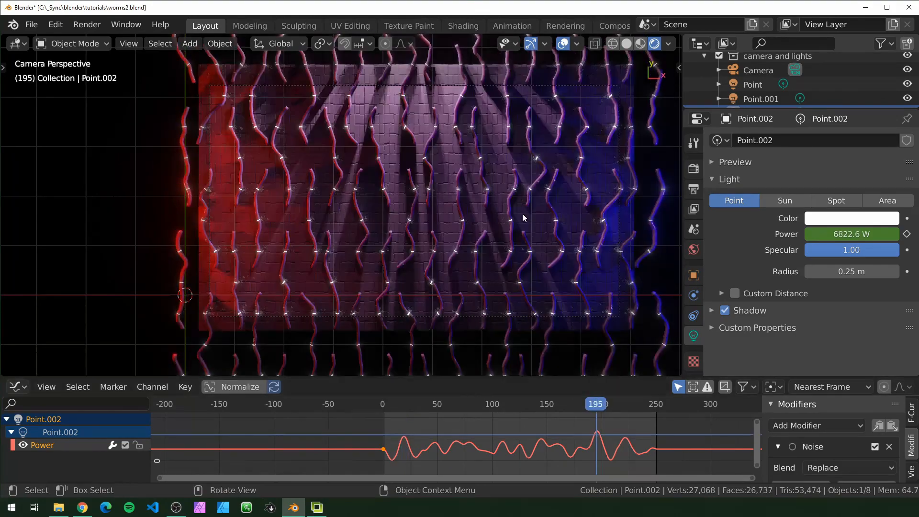
mouse_move(444, 240)
middle_mouse_down()
mouse_move(470, 231)
mouse_move(456, 237)
middle_mouse_up()
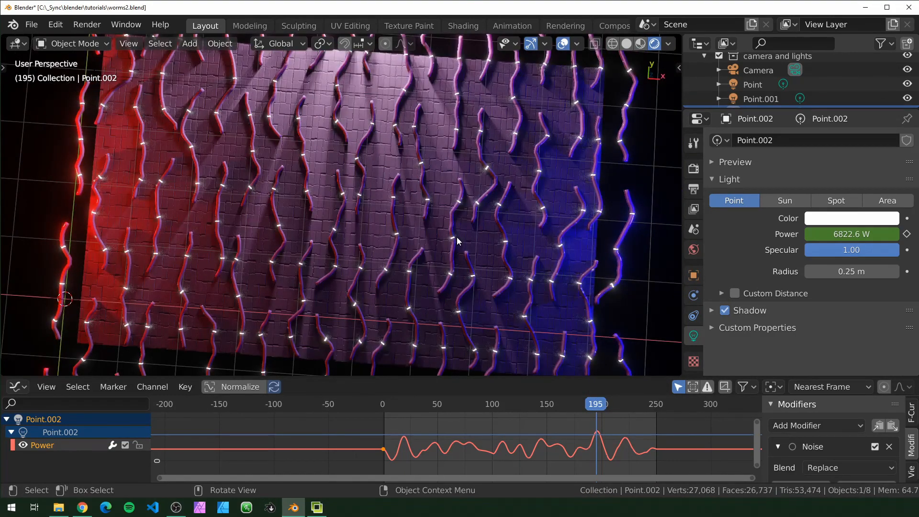